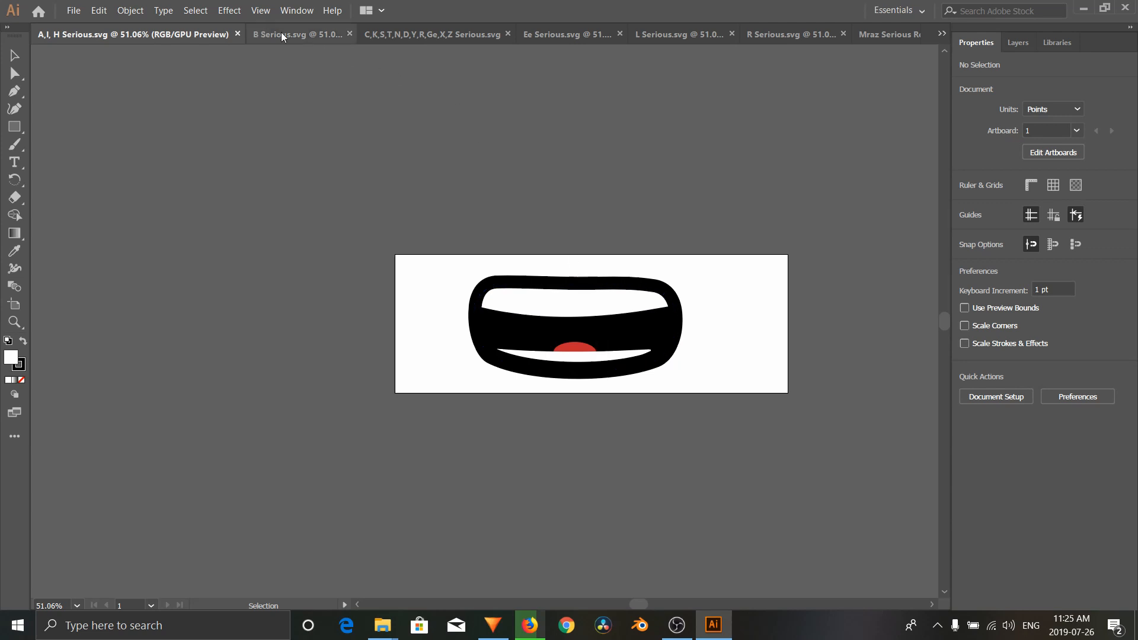
Step: Look through the open mouth-shape SVG documents and the available export commands
left_click(546, 34)
left_click(340, 34)
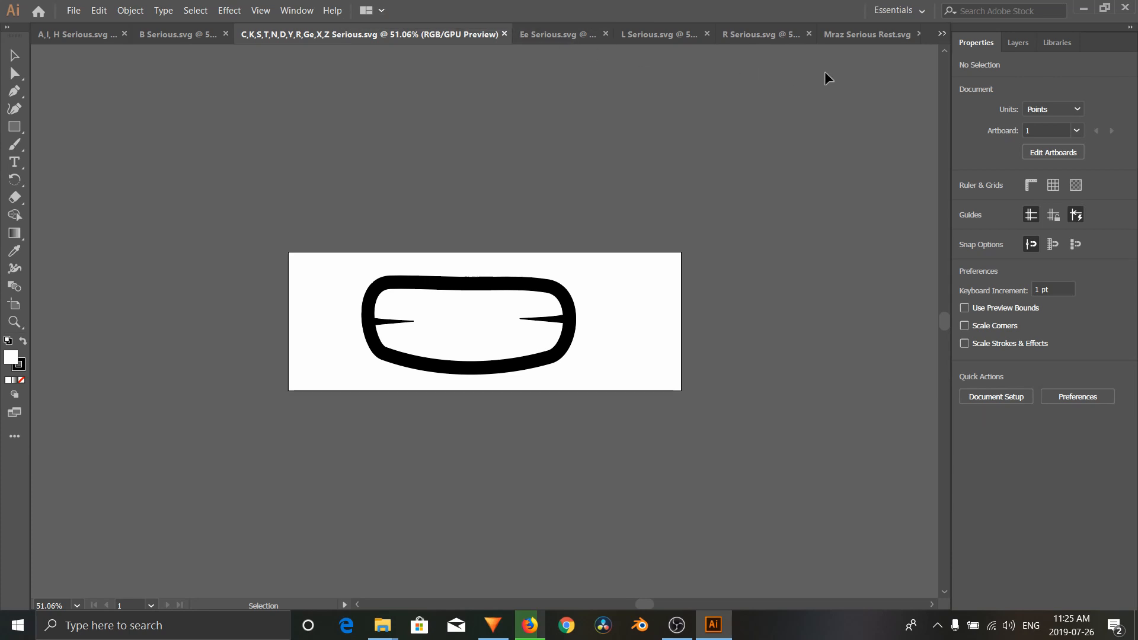
left_click(942, 34)
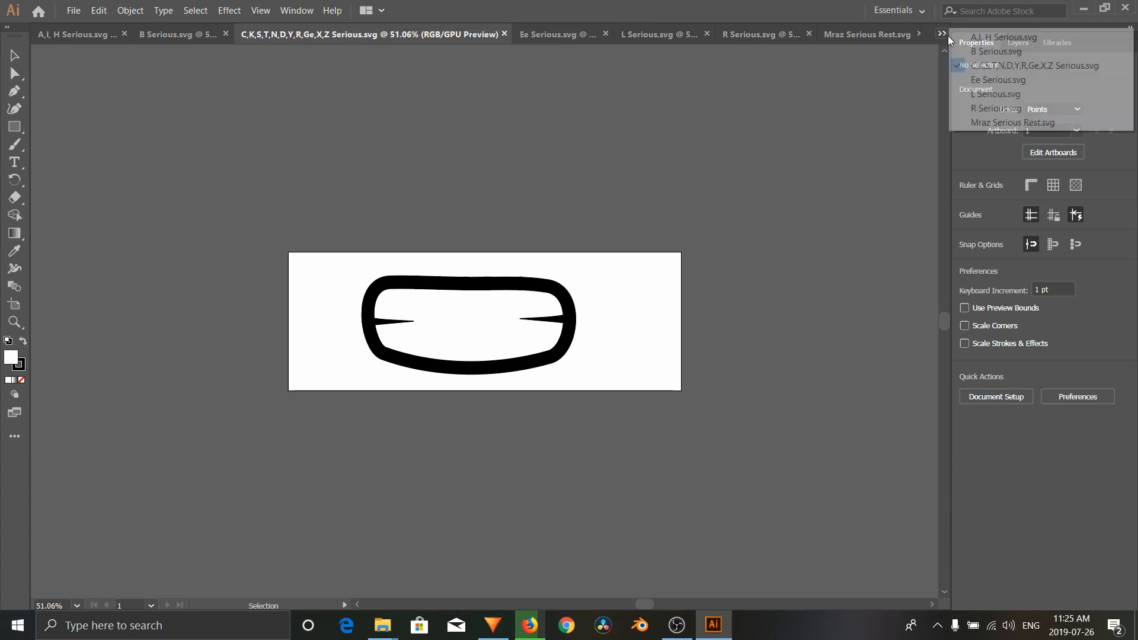
left_click(996, 125)
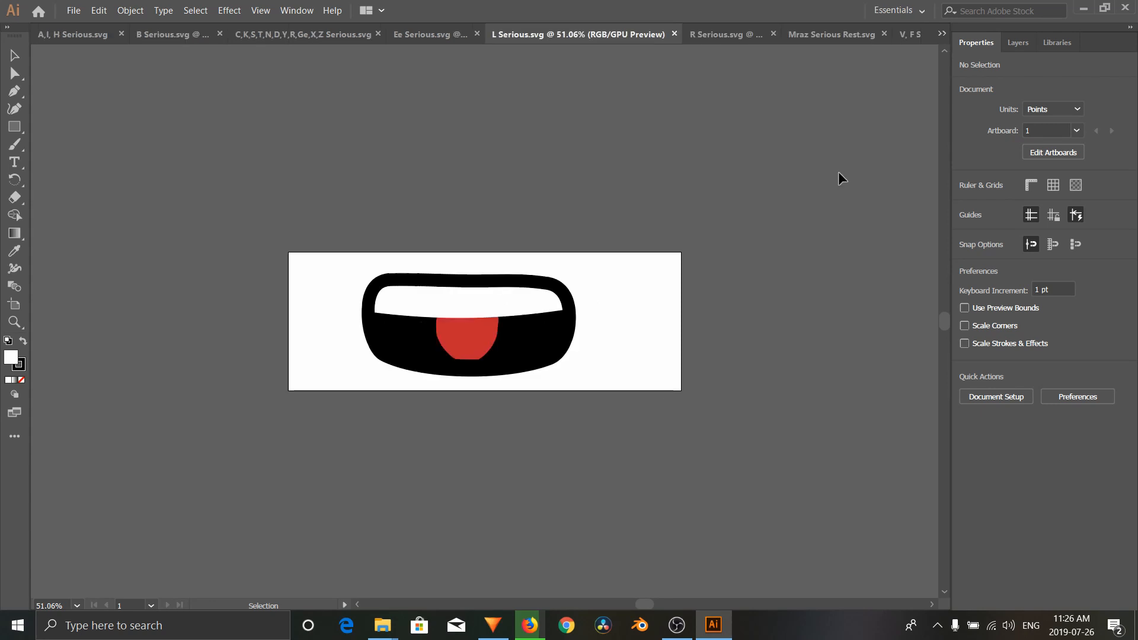
left_click(170, 34)
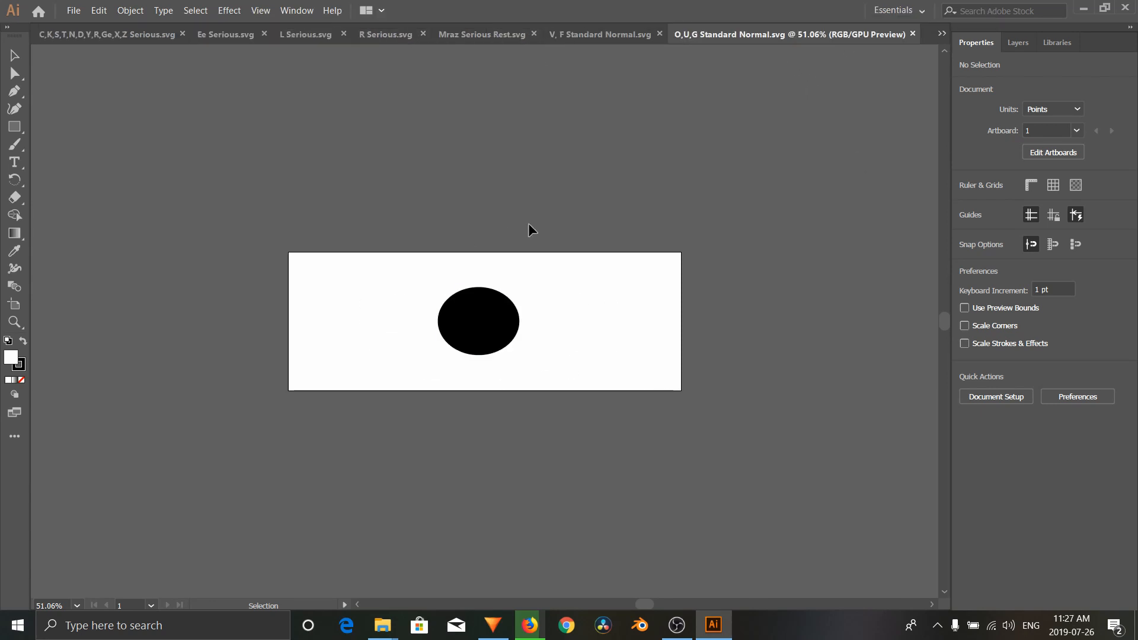
left_click(77, 8)
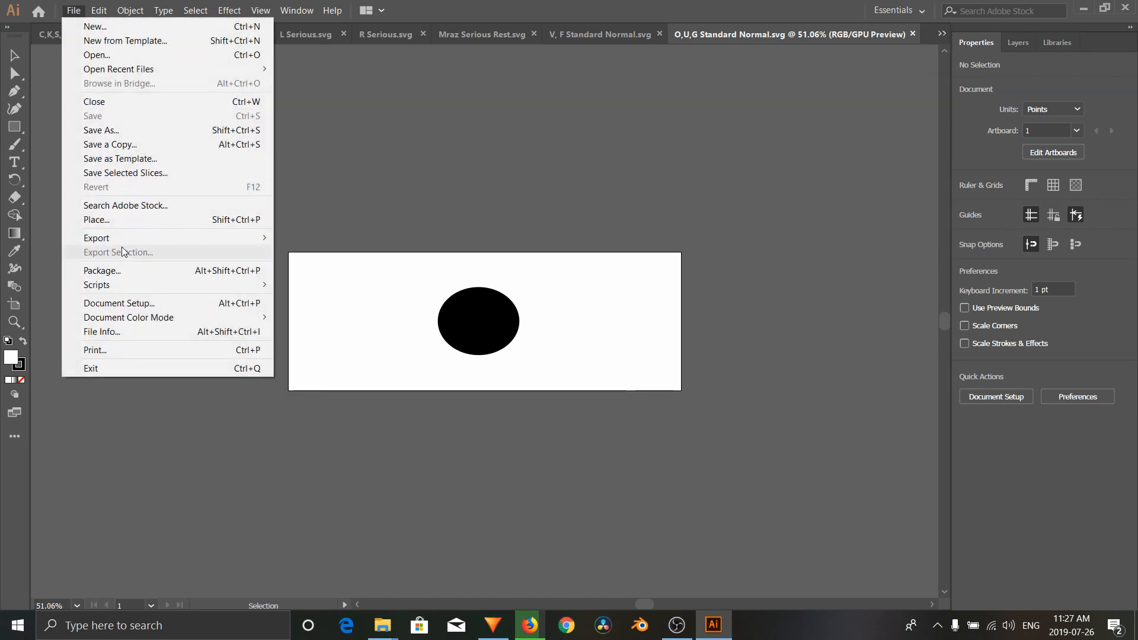
left_click(468, 332)
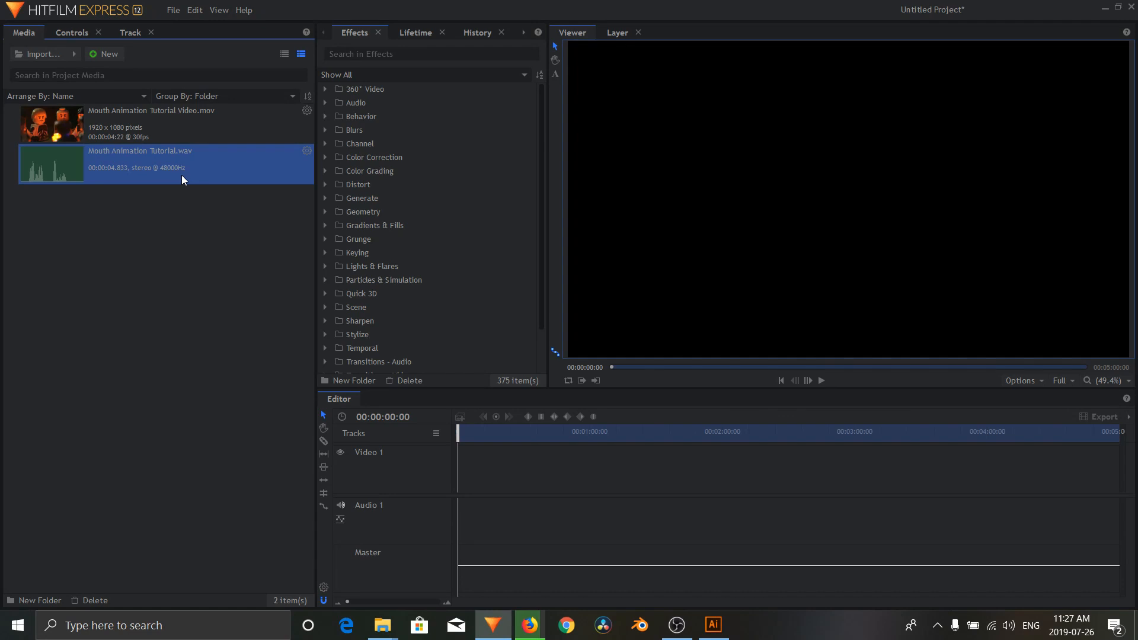
Step: In HitFilm Express, make a composite shot from Mouth Animation Tutorial.wav using the 1080p Full HD @ 30 fps template
right_click(181, 176)
left_click(273, 369)
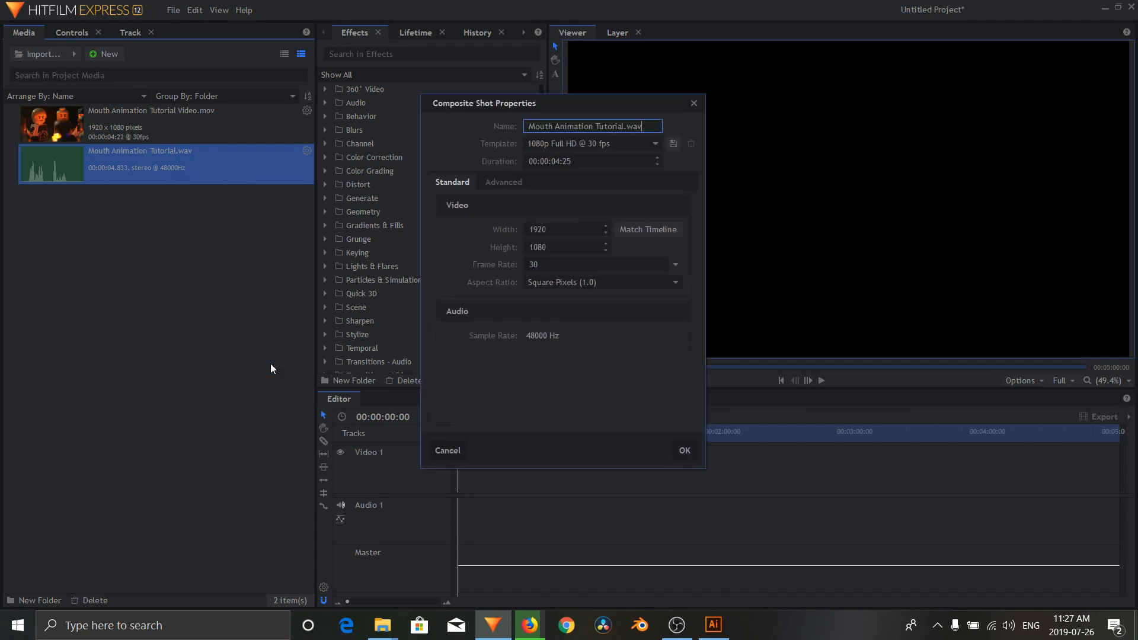
left_click(688, 451)
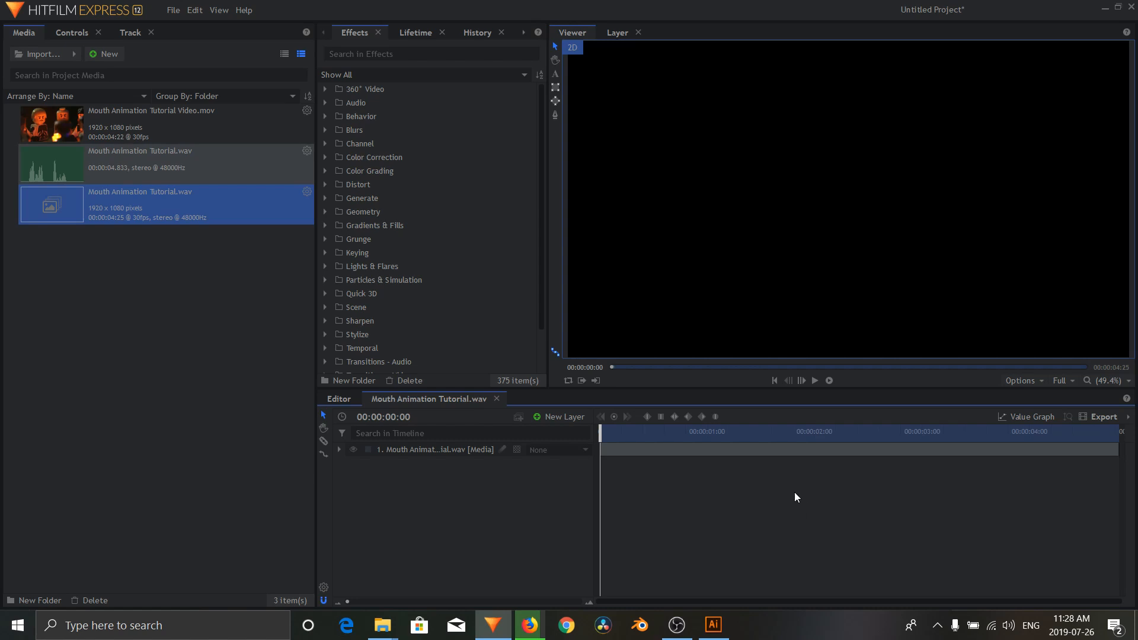
Step: Show the waveform on the Mouth Animation Tutorial.wav layer in the composite shot timeline
left_click(627, 451)
right_click(624, 450)
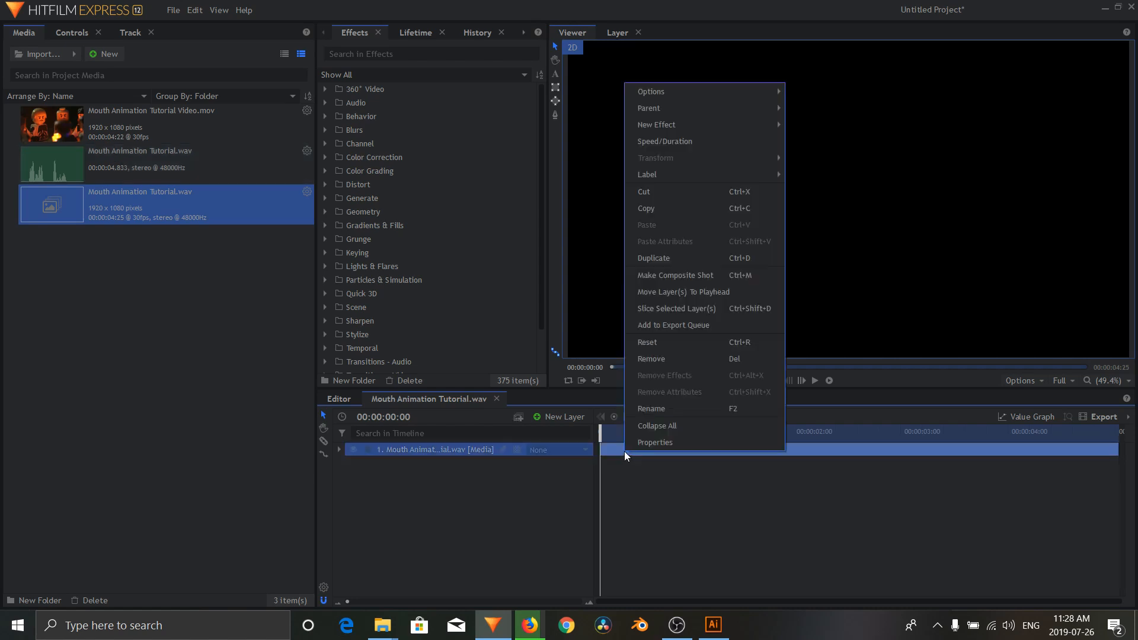
mouse_move(678, 96)
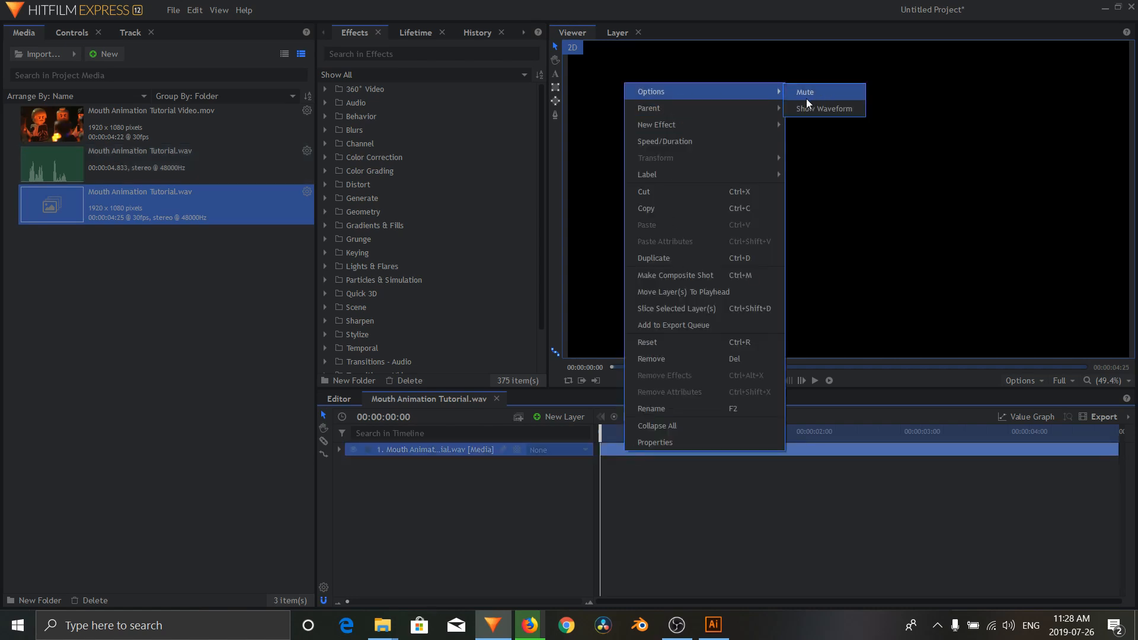
left_click(816, 102)
Step: Add O, U, G Standard Normal.png from the Mouths folder as a layer below the audio, starting at 00:00:00:21
mouse_move(674, 428)
left_mouse_down()
mouse_move(771, 430)
mouse_move(654, 430)
left_mouse_up()
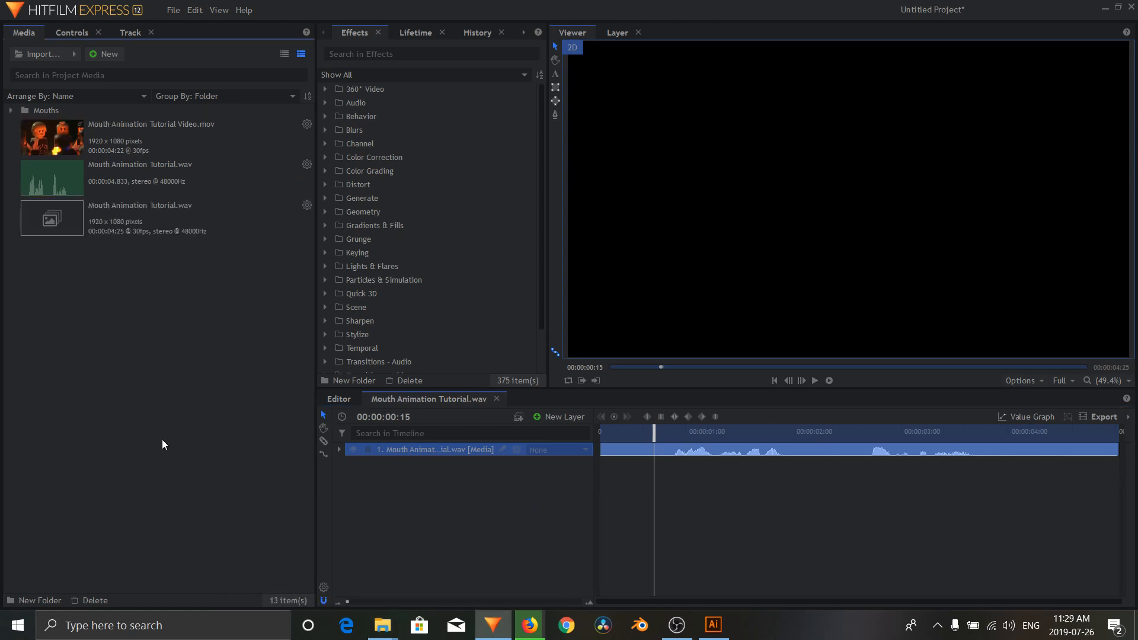
double_click(28, 111)
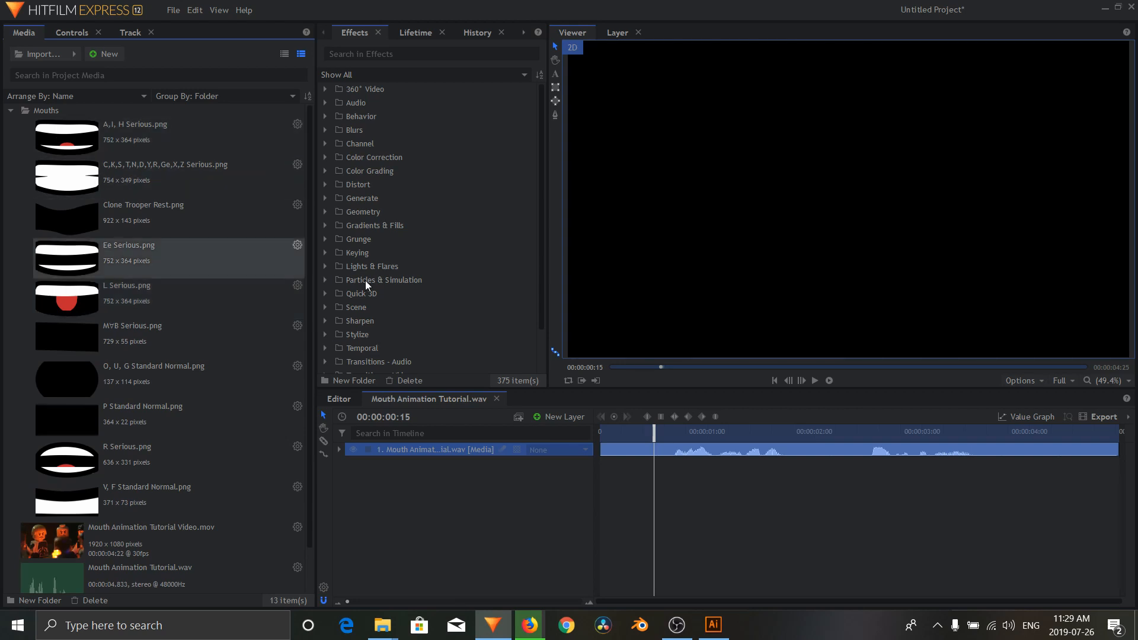
left_click_drag(654, 434, 676, 435)
left_click_drag(66, 380, 674, 471)
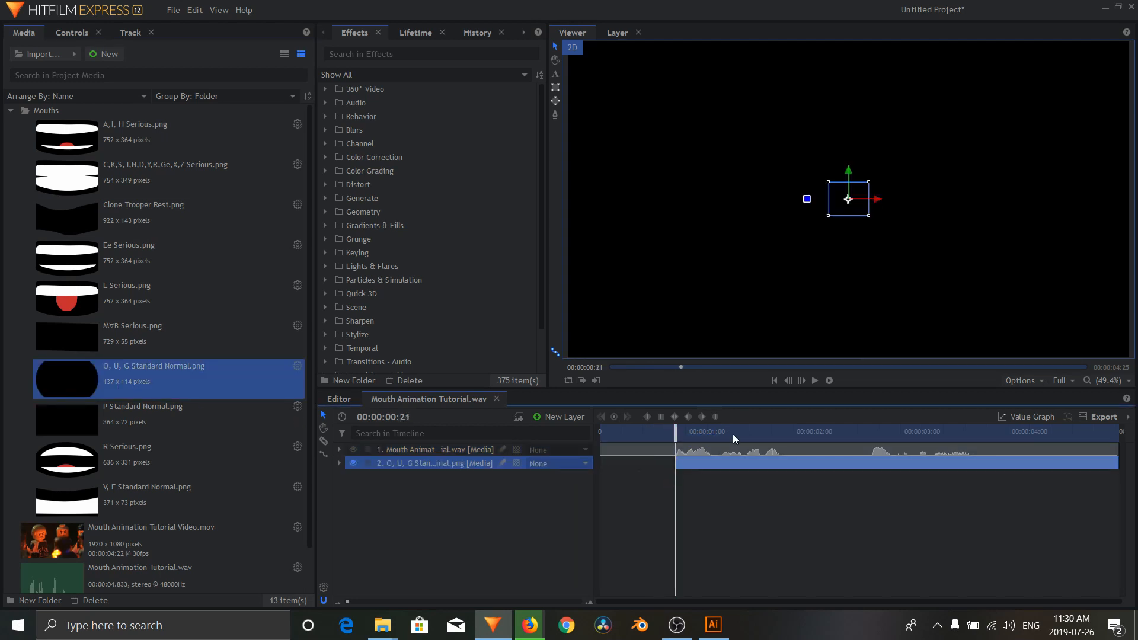
Step: Slice the O, U, G mouth layer at 00:00:00:23 and delete the part after the cut
left_click(802, 382)
left_click(802, 382)
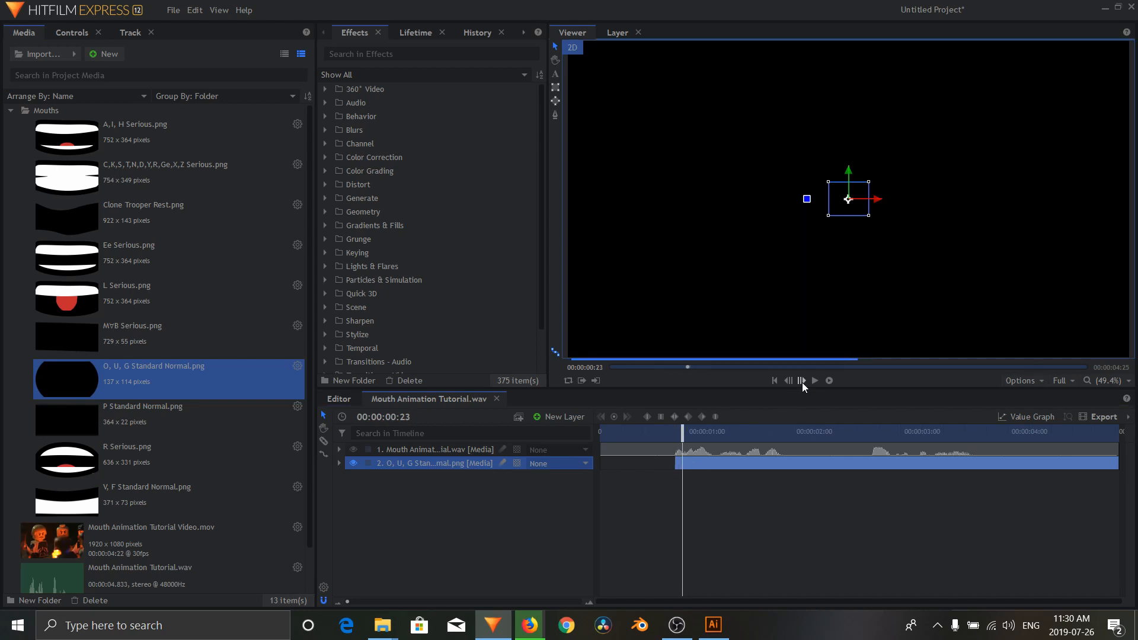
right_click(692, 462)
left_click(745, 326)
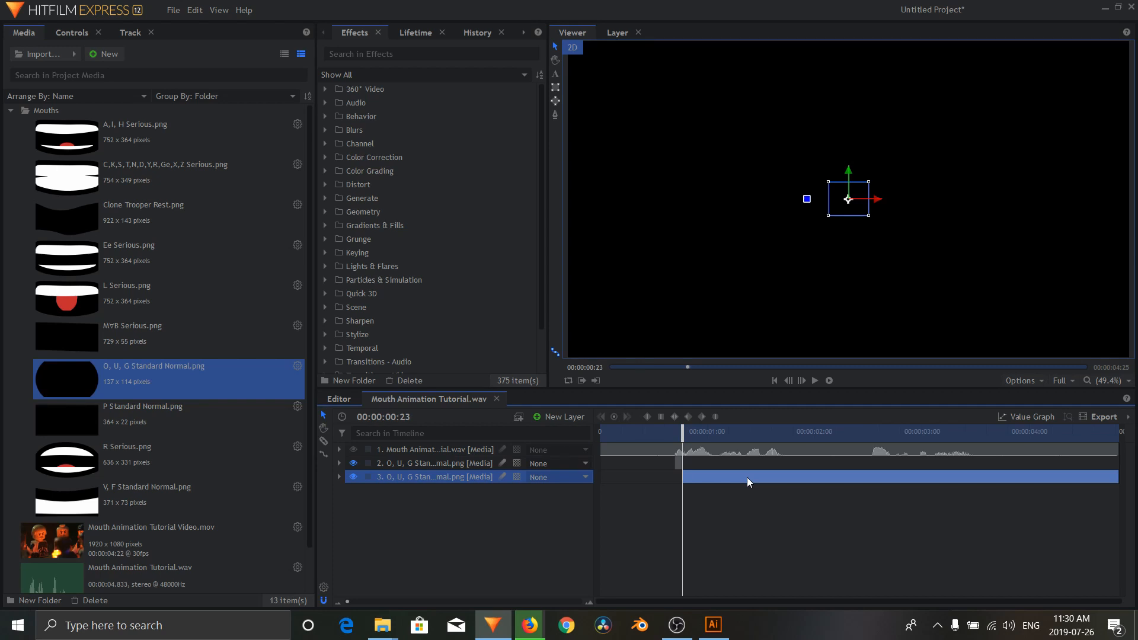
key("Delete")
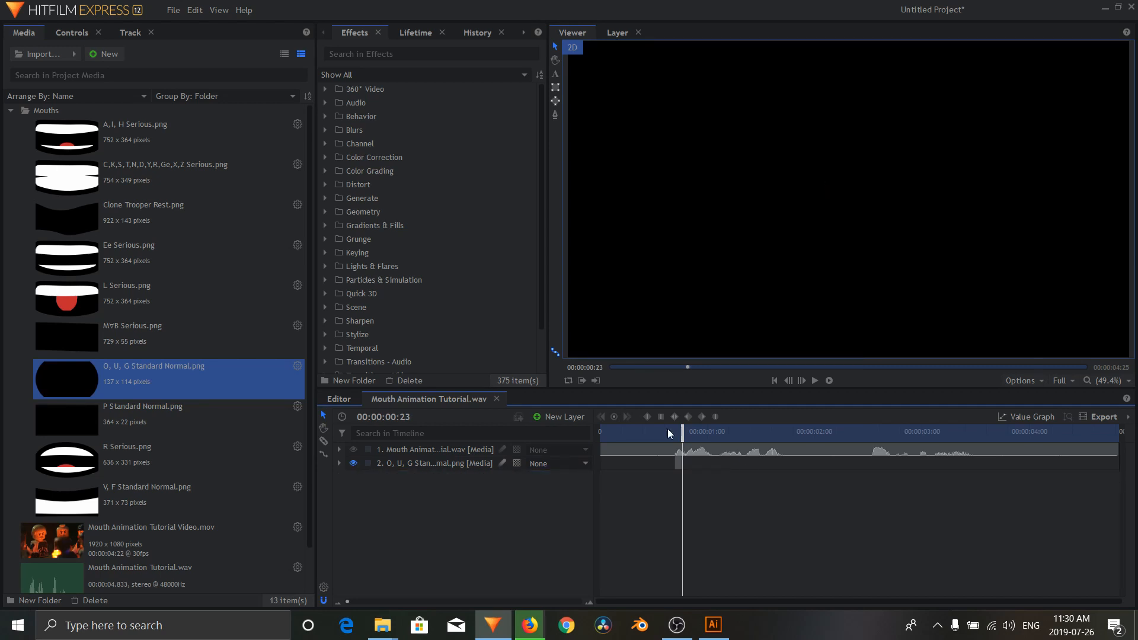
Step: Add Ee Serious.png as a layer at 00:00:00:23, slice it at 00:00:00:28 and delete the remainder
left_click_drag(113, 249, 681, 472)
left_click(802, 380)
left_click(802, 380)
left_click(801, 380)
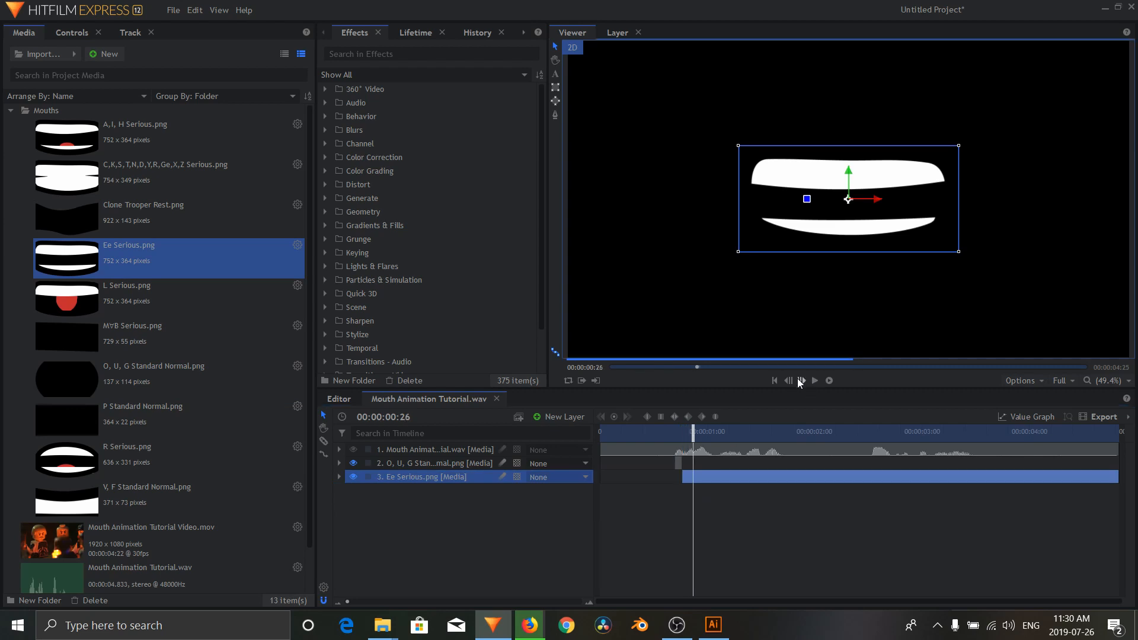
right_click(704, 476)
left_click(712, 543)
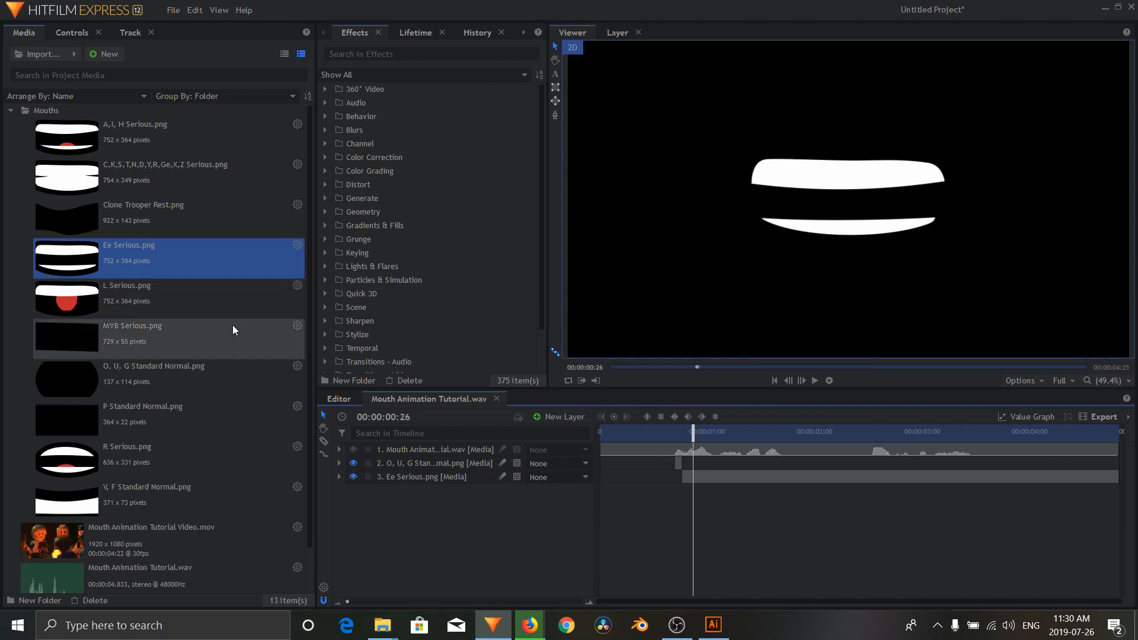
left_click(801, 378)
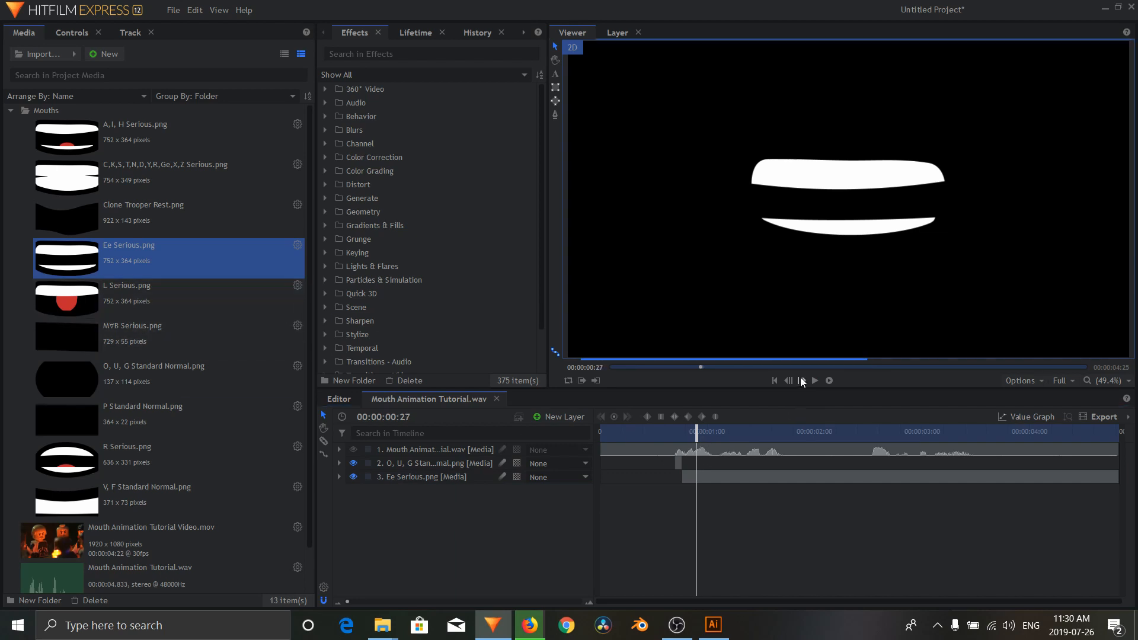
left_click(801, 379)
right_click(710, 478)
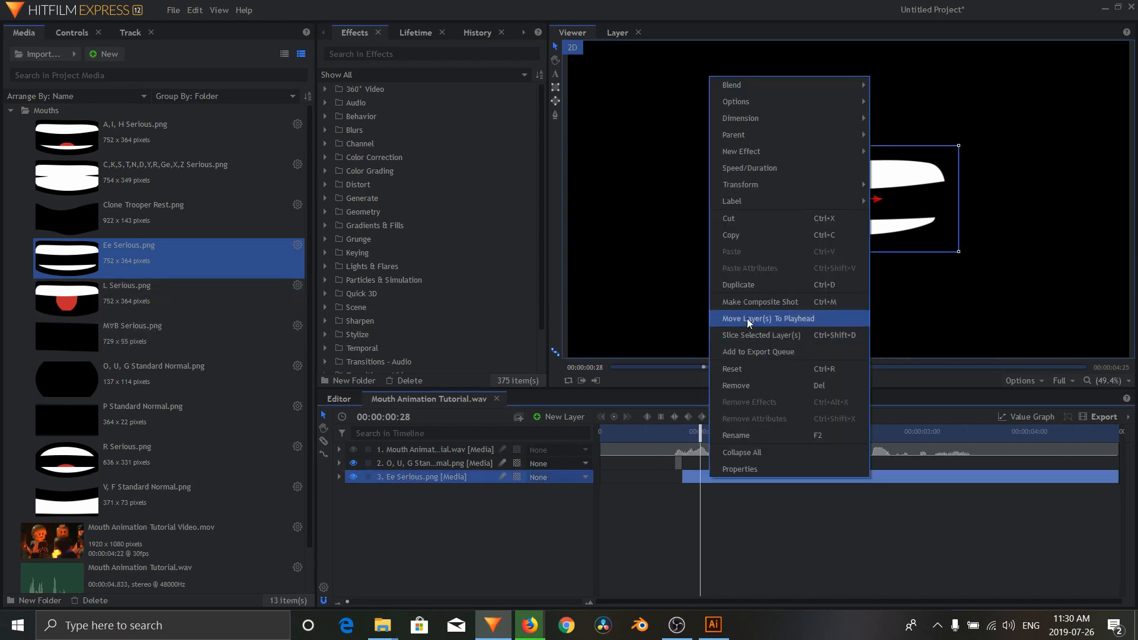
left_click(750, 337)
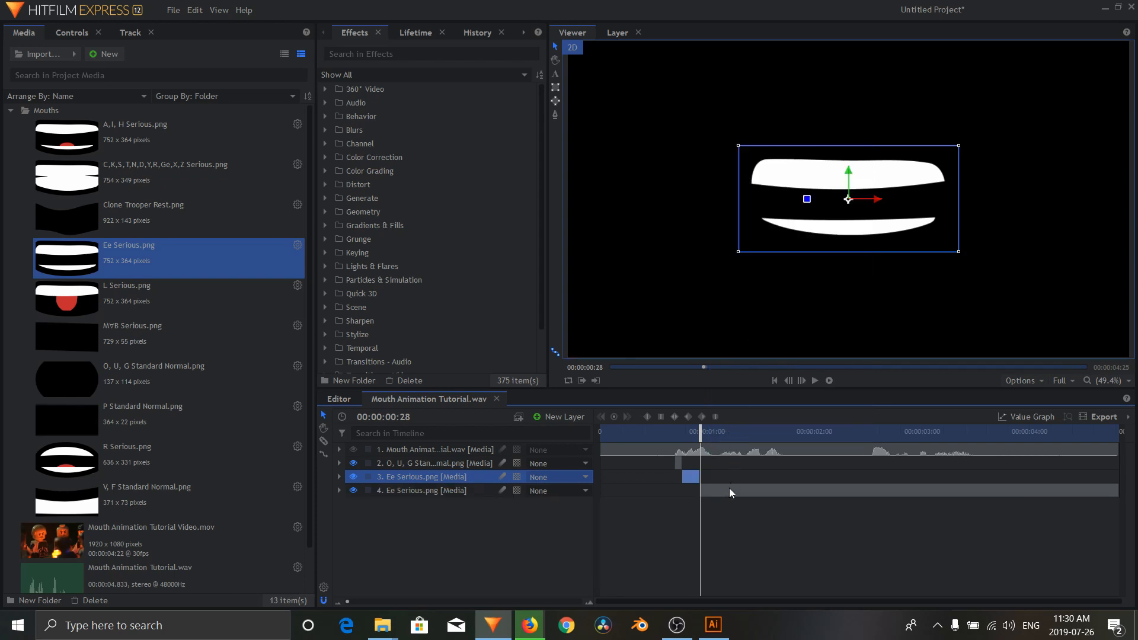
left_click(733, 491)
key("Delete")
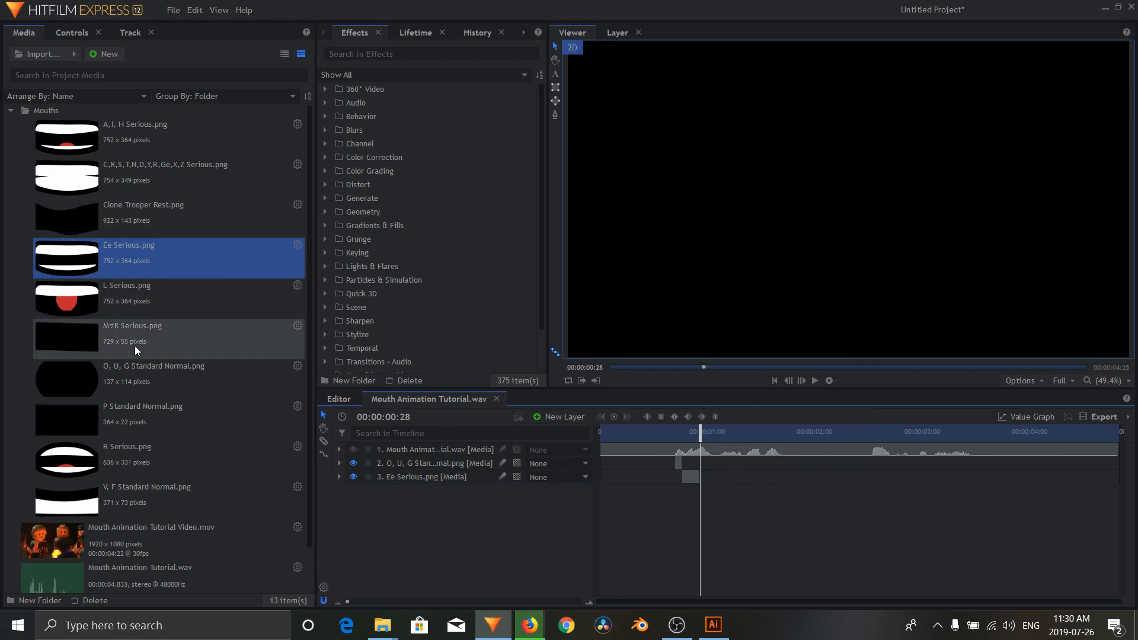
Step: Add O, U, G Standard Normal.png again as a layer below the Ee mouth, starting at 00:00:00:28
left_click(99, 371)
left_click_drag(98, 371, 696, 488)
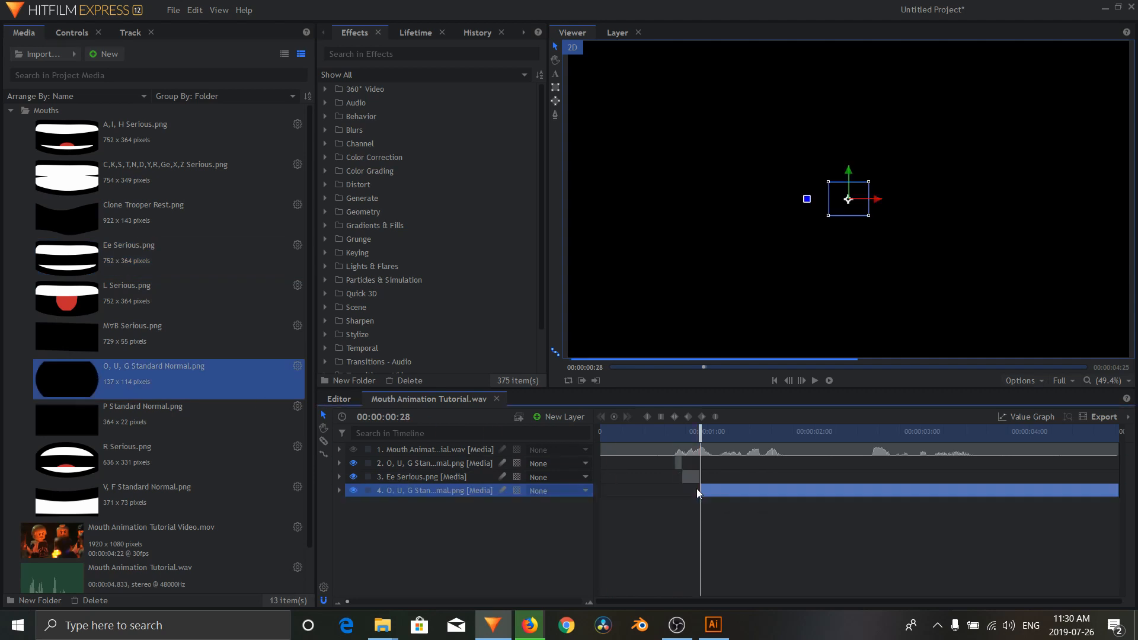
left_click(799, 380)
left_click(798, 380)
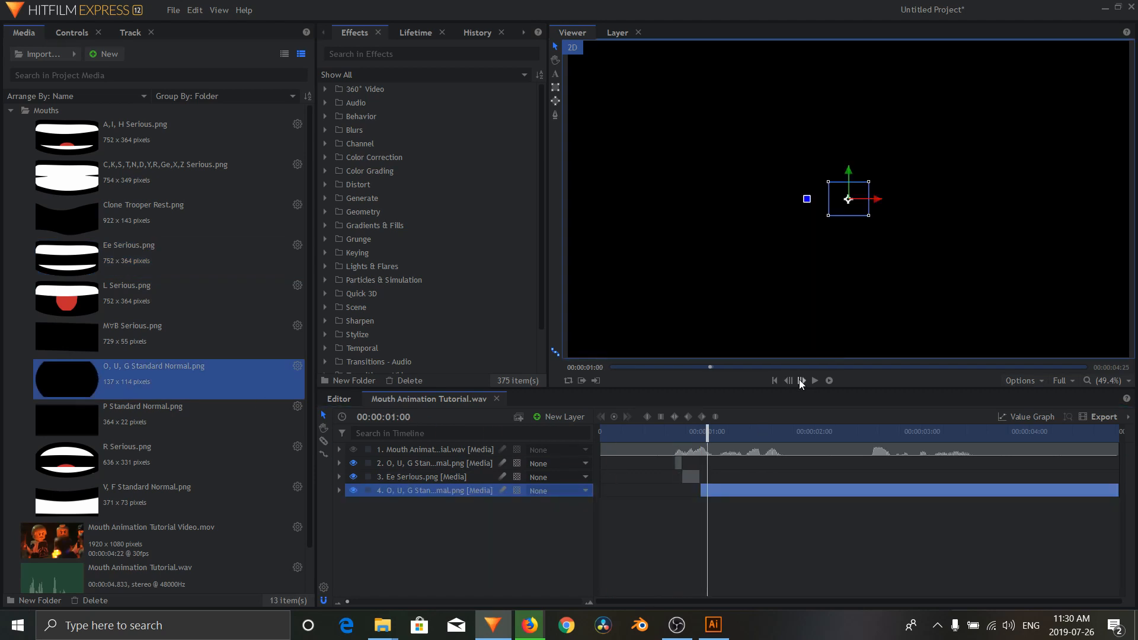
left_click(798, 380)
Step: Create a pink 1920 x 1080 plane named New Plane 1 and place it beneath all mouth layers as a background
left_click(575, 419)
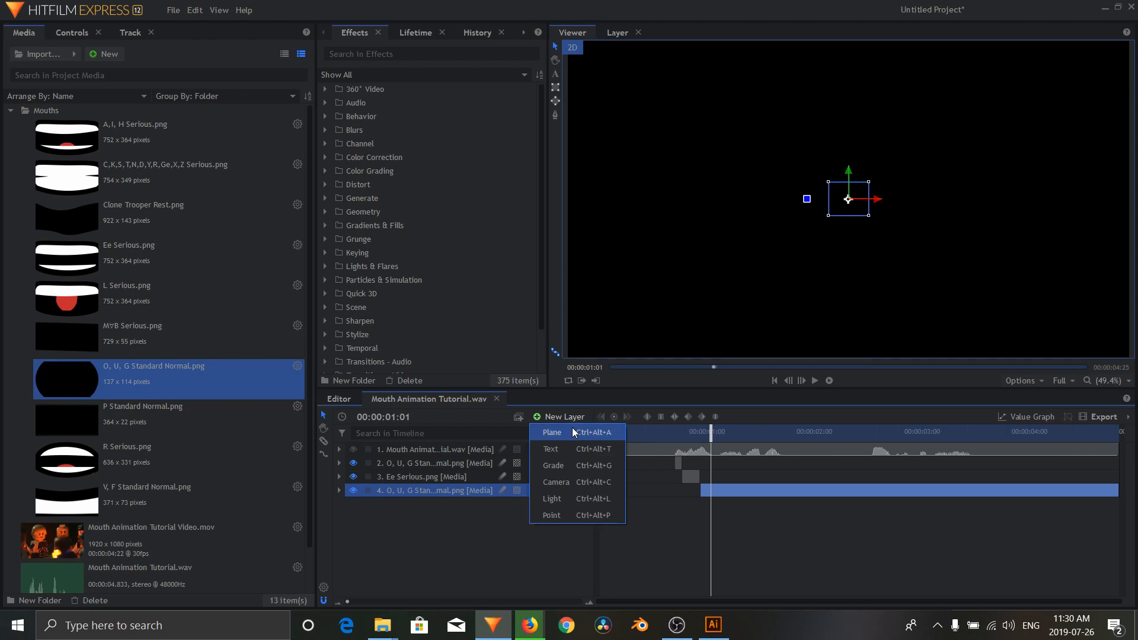
left_click(572, 429)
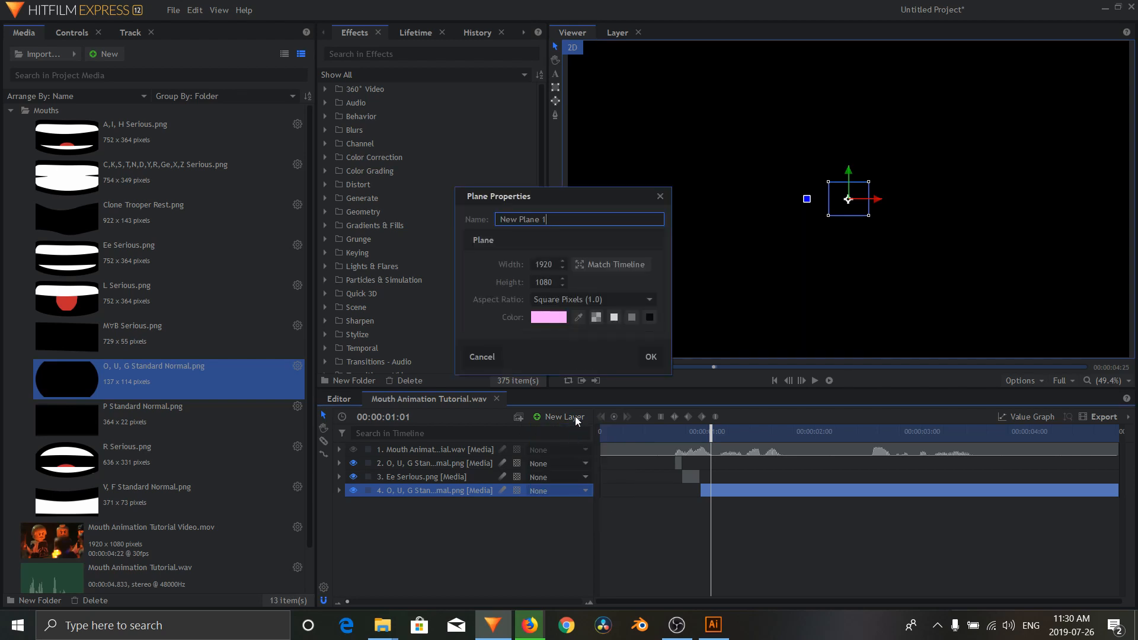
left_click(651, 356)
left_click_drag(490, 446, 473, 507)
Step: Step frame by frame from 00:00:00:21 to 00:00:01:00 to check the mouth shapes against the background
left_click(677, 432)
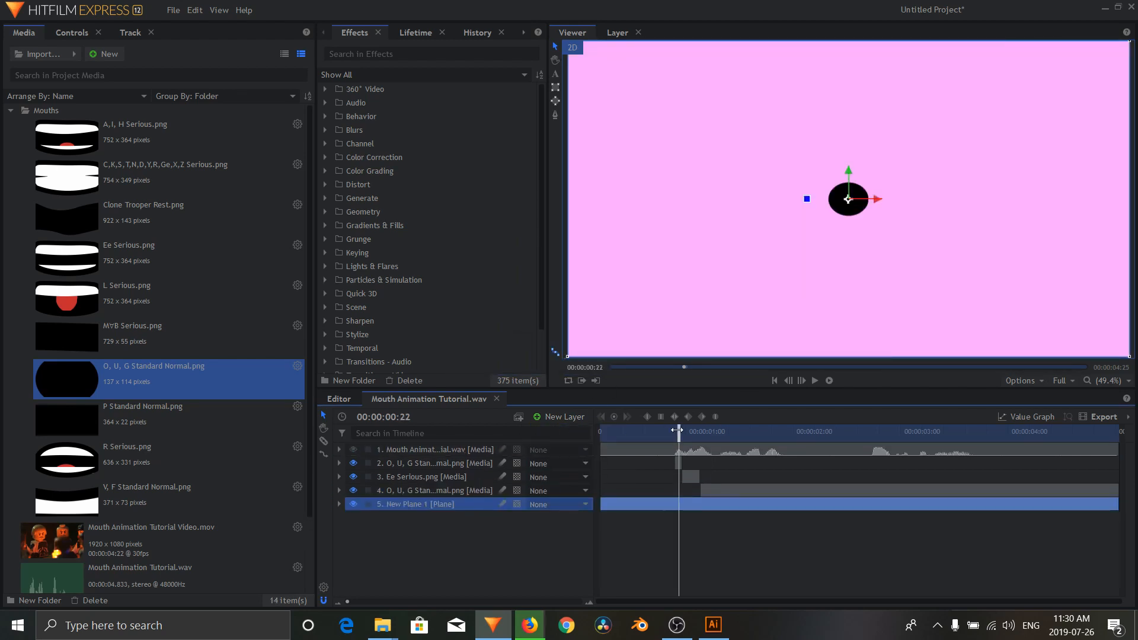
left_click_drag(677, 432, 673, 433)
left_click(799, 380)
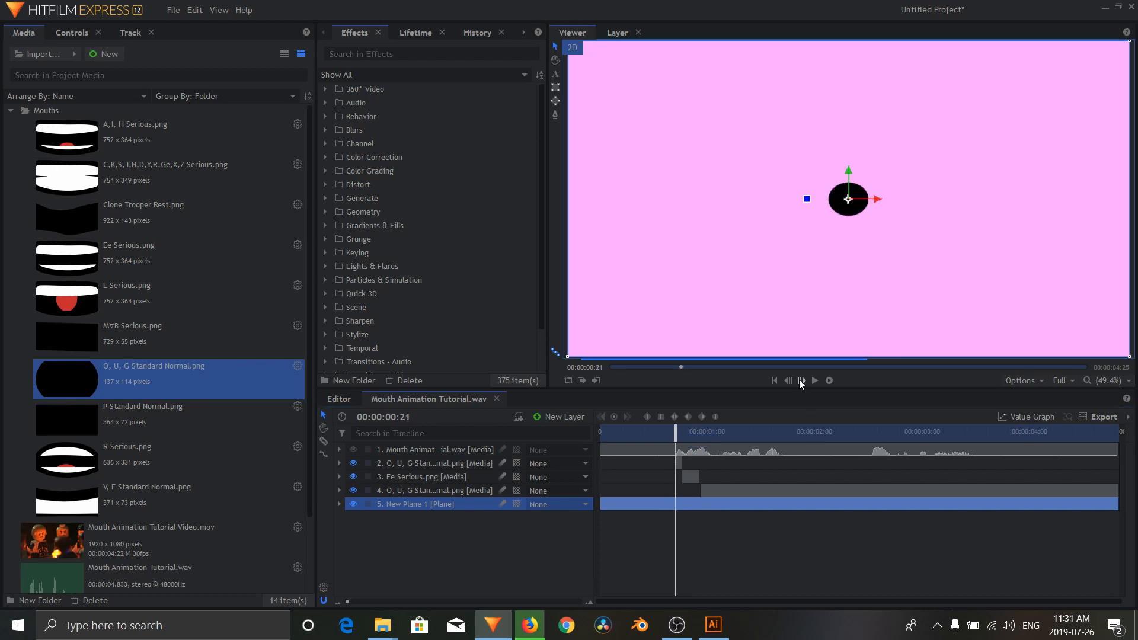
left_click(799, 380)
left_click(801, 381)
left_click(801, 382)
left_click(801, 382)
left_click(802, 383)
left_click(802, 383)
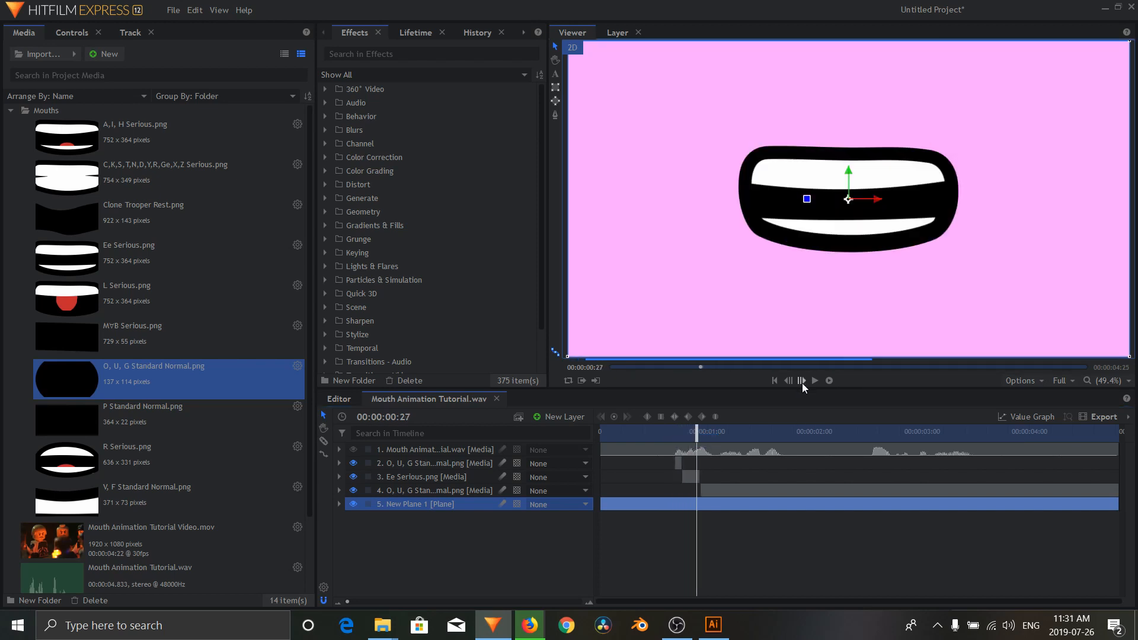
left_click(802, 383)
left_click(802, 383)
left_click(802, 383)
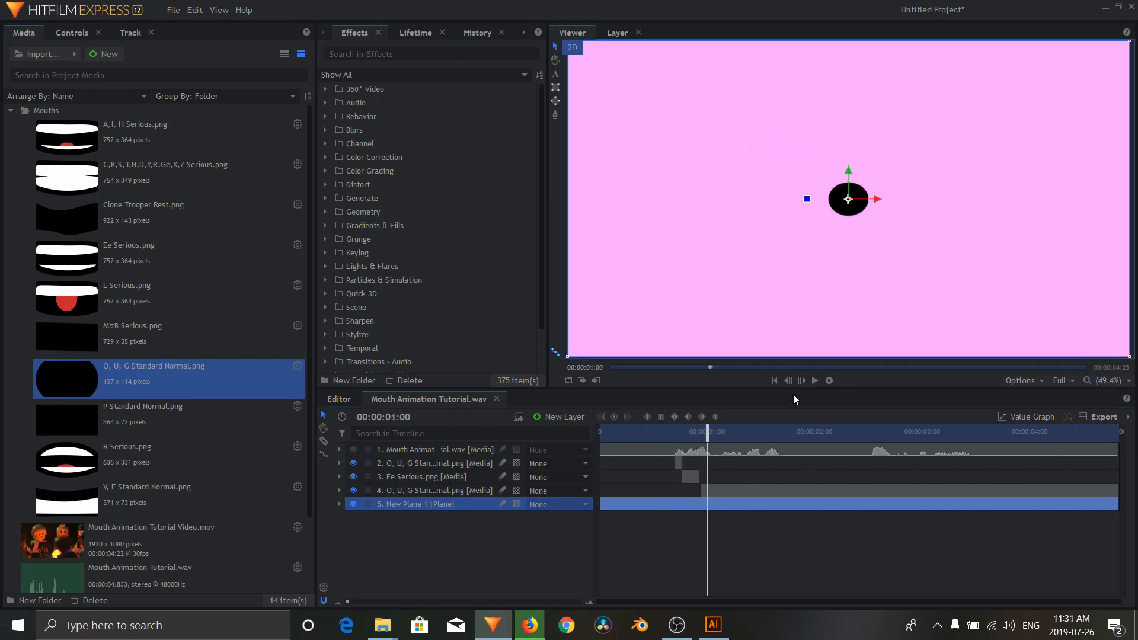
Step: Slice the second O, U, G mouth layer at 00:00:01:00 and delete the part after the cut
right_click(719, 490)
left_click(753, 346)
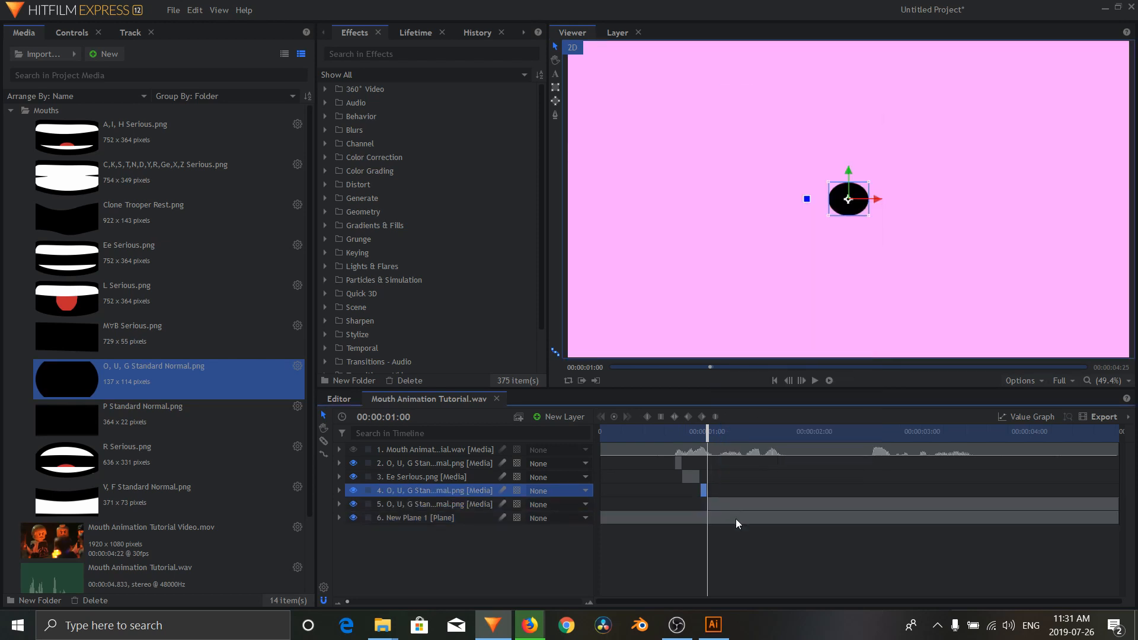
key("Delete")
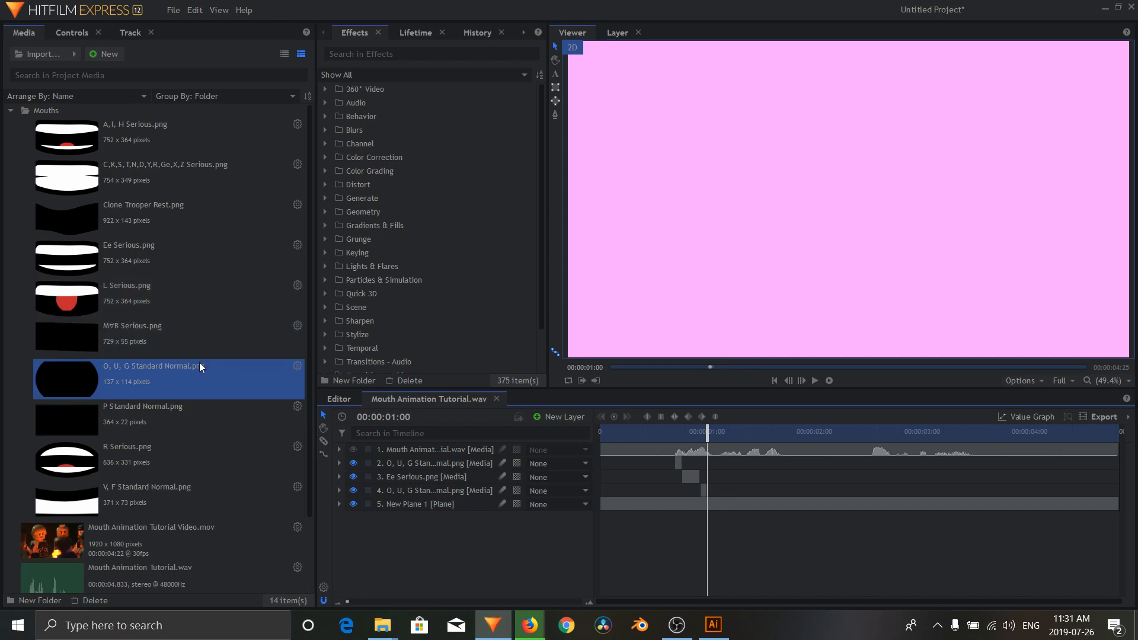
Step: Add P Standard Normal.png below the second O, U, G mouth from 00:00:01:00, slice it at 00:00:01:02 and delete the remainder
left_click(127, 409)
left_click_drag(108, 419, 707, 498)
left_click(801, 380)
left_click(801, 380)
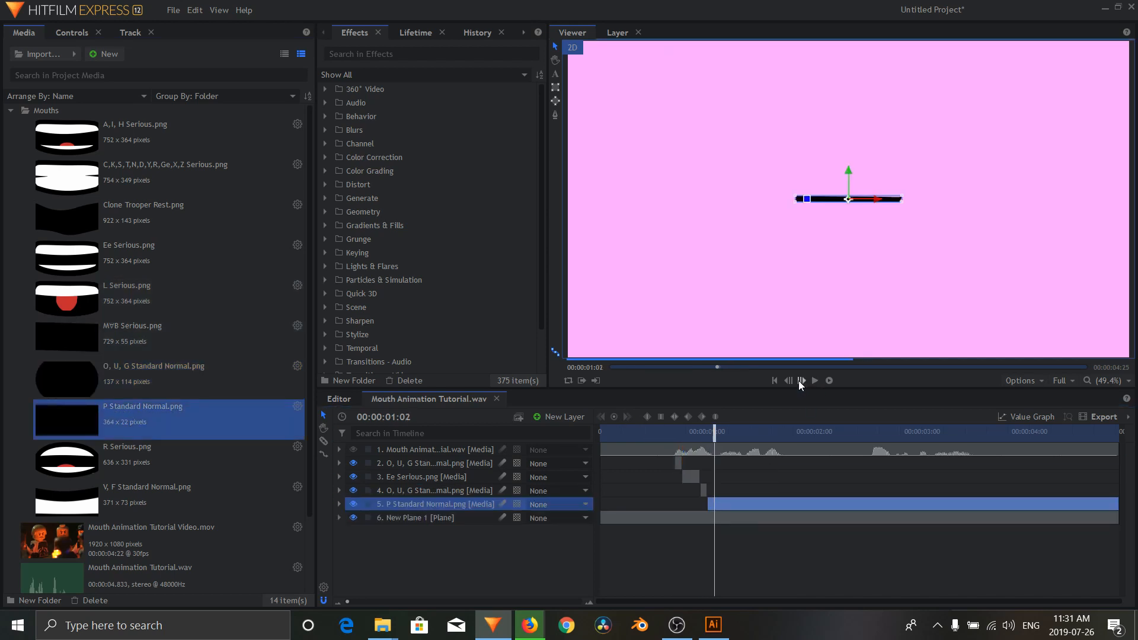
right_click(717, 503)
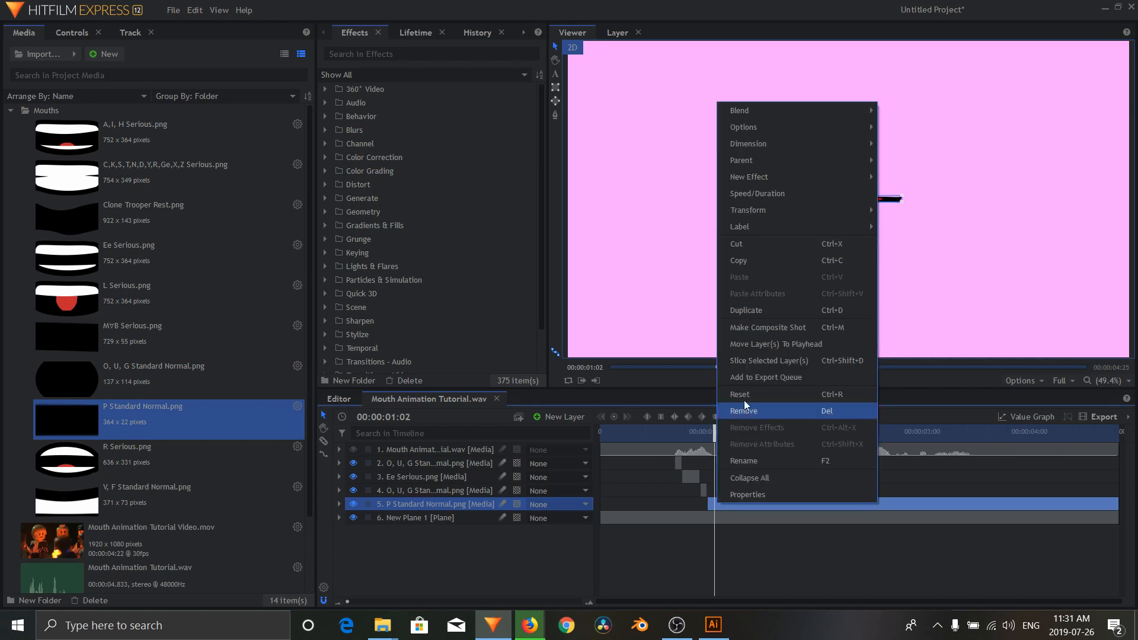
left_click(756, 366)
left_click(729, 514)
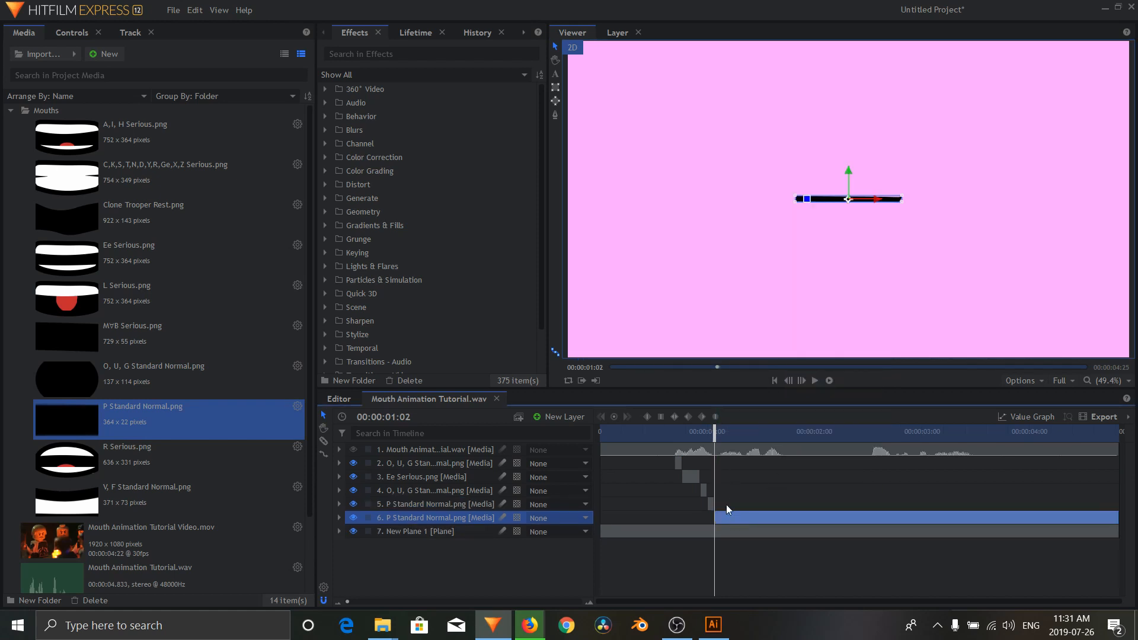
key("Delete")
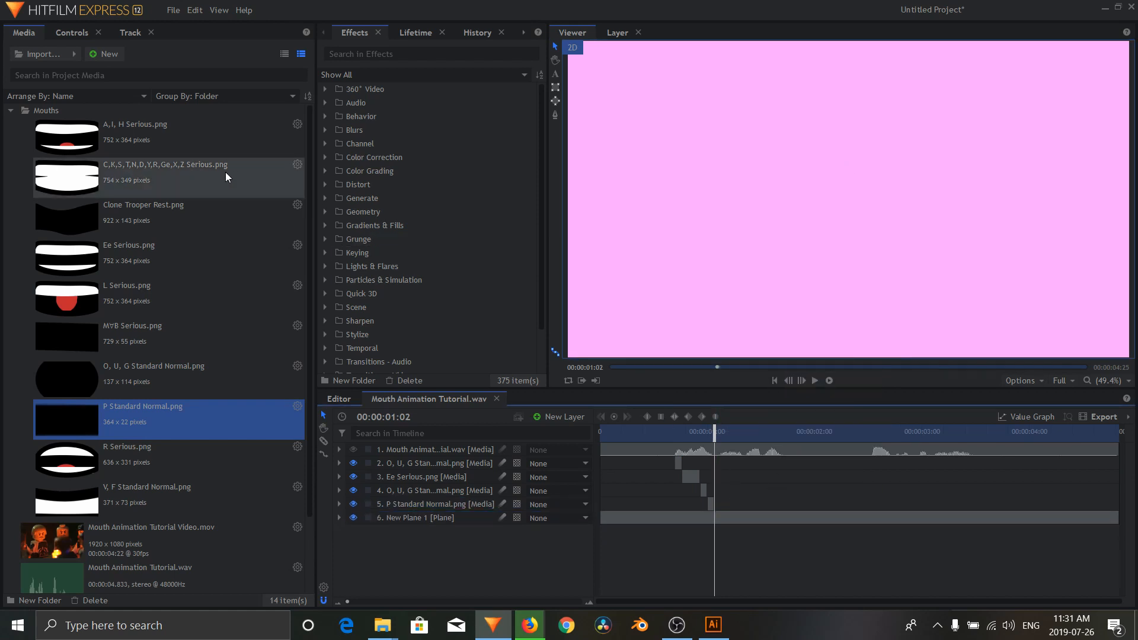
Step: Add C,K,S,T,N,D,Y,R,Ge,X,Z Serious.png below the P mouth from 00:00:01:02, preview the dialogue and trim the layer to about two frames
left_click_drag(165, 181, 712, 510)
left_click(657, 432)
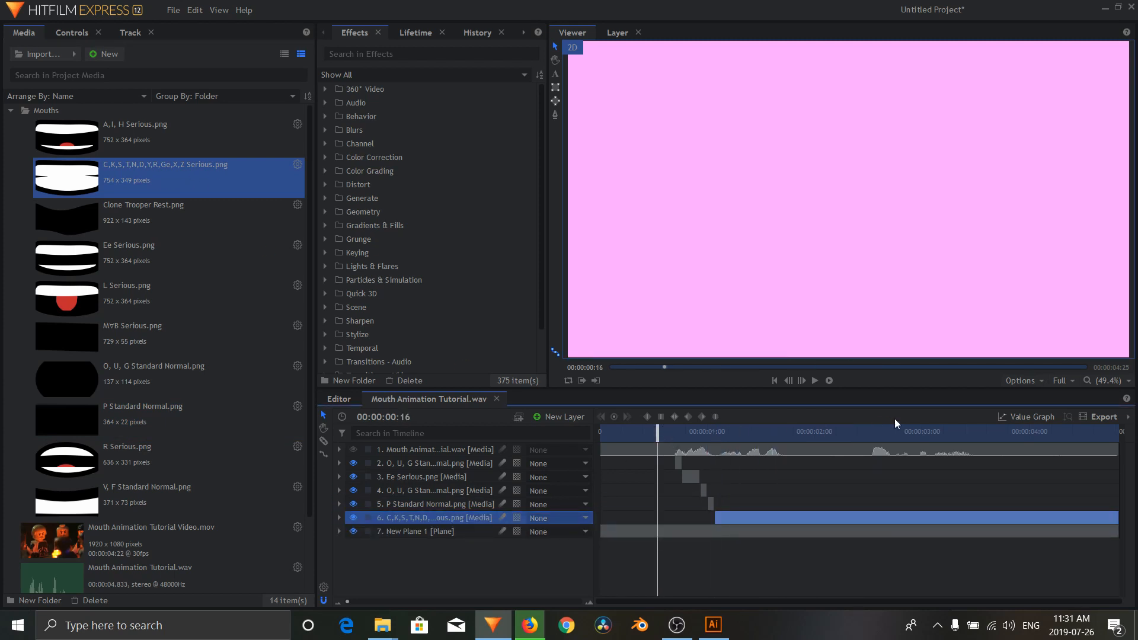
key("space")
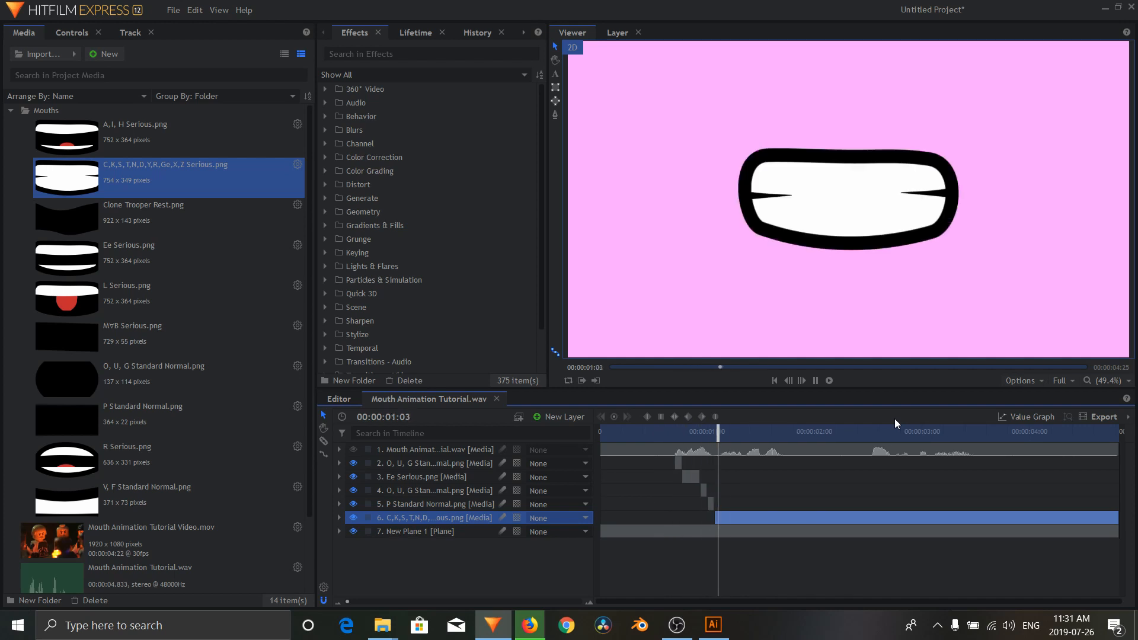
key("space")
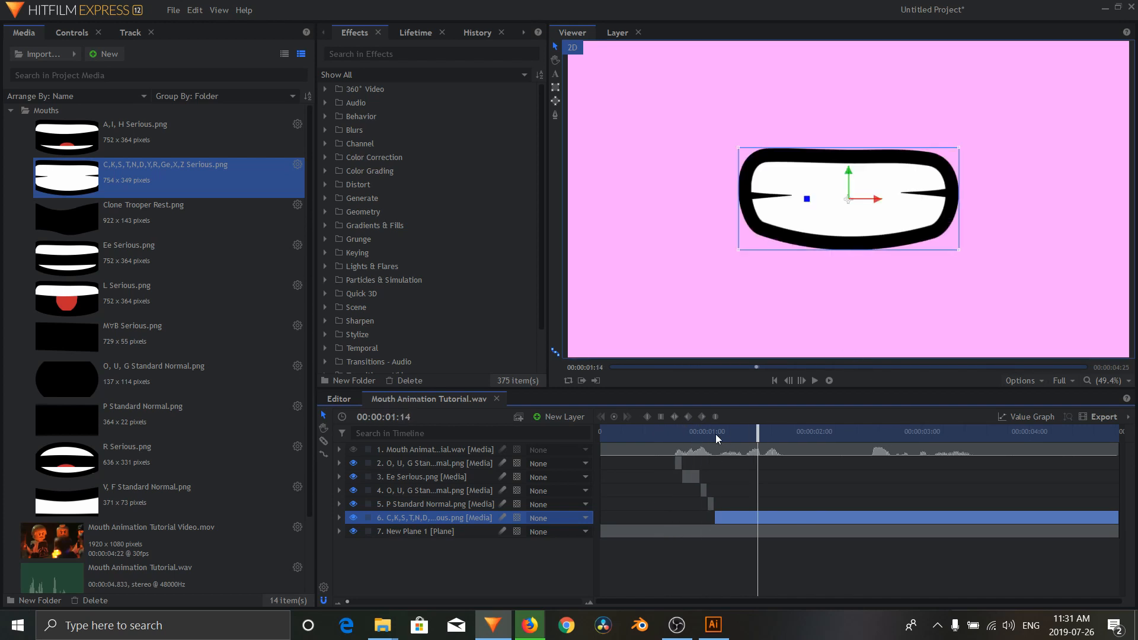
left_click(721, 432)
left_click_drag(1118, 518, 721, 519)
Step: Add O, U, G Standard Normal.png after the C,K,S mouth and slice it at 00:00:01:14, keeping only the part before the cut
left_click_drag(67, 380, 722, 524)
right_click(760, 531)
left_click(802, 389)
Step: Add C,K,S,T,N,D,Y,R,Ge,X,Z Serious.png again from 00:00:01:14 and slice it at 00:00:01:18, keeping only the first part
left_click_drag(66, 178, 758, 539)
left_click(802, 382)
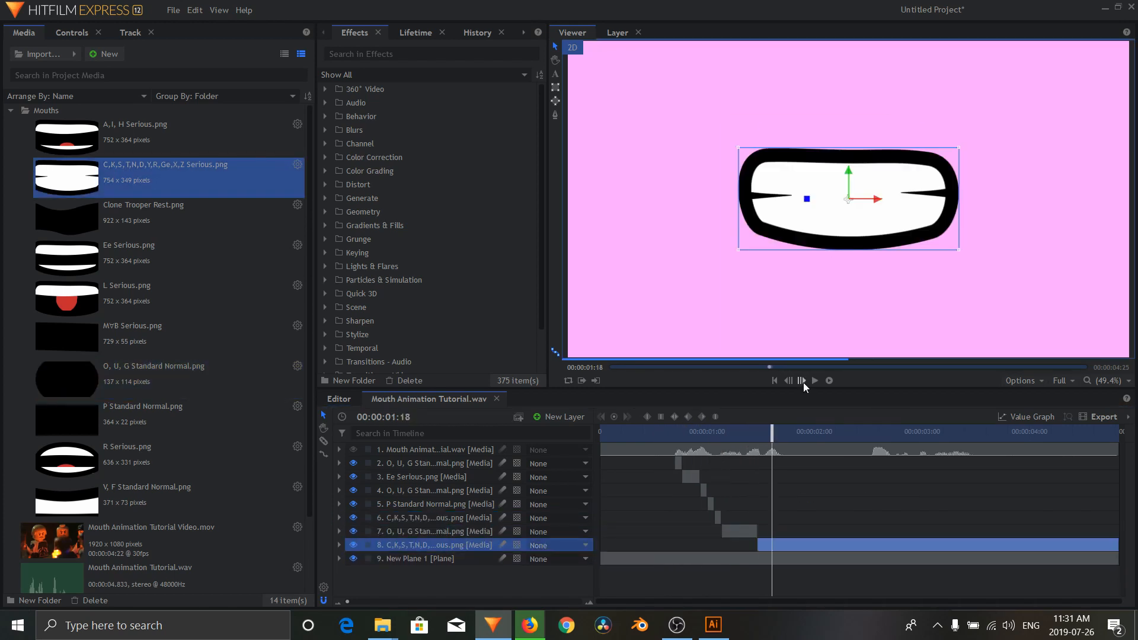
right_click(775, 542)
left_click(808, 396)
Step: Add Ee Serious.png from 00:00:01:18, play the dialogue and trim the layer to end just before the second burst of the waveform
left_click_drag(66, 259, 773, 553)
left_click(814, 381)
left_click(814, 380)
left_click_drag(1118, 559, 865, 558)
Step: Add MYB Serious.png after the long Ee mouth and trim it to a couple of frames at the start of the second waveform burst
left_click_drag(66, 337, 866, 566)
left_click(815, 381)
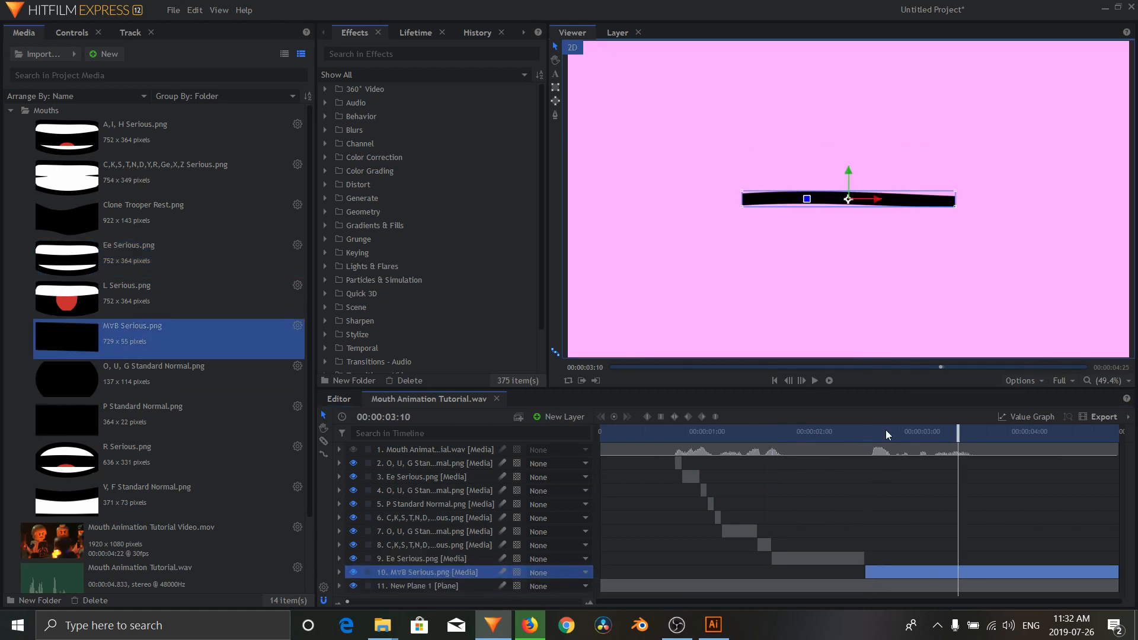
left_click(868, 435)
left_click_drag(347, 602, 439, 602)
left_click_drag(826, 573, 842, 572)
left_click(801, 383)
left_click_drag(1124, 572, 859, 572)
Step: Add O, U, G Standard Normal.png after the MYB mouth, end it at 00:00:02:22 and delete the excess
left_click_drag(67, 380, 862, 581)
left_click_drag(1125, 586, 898, 586)
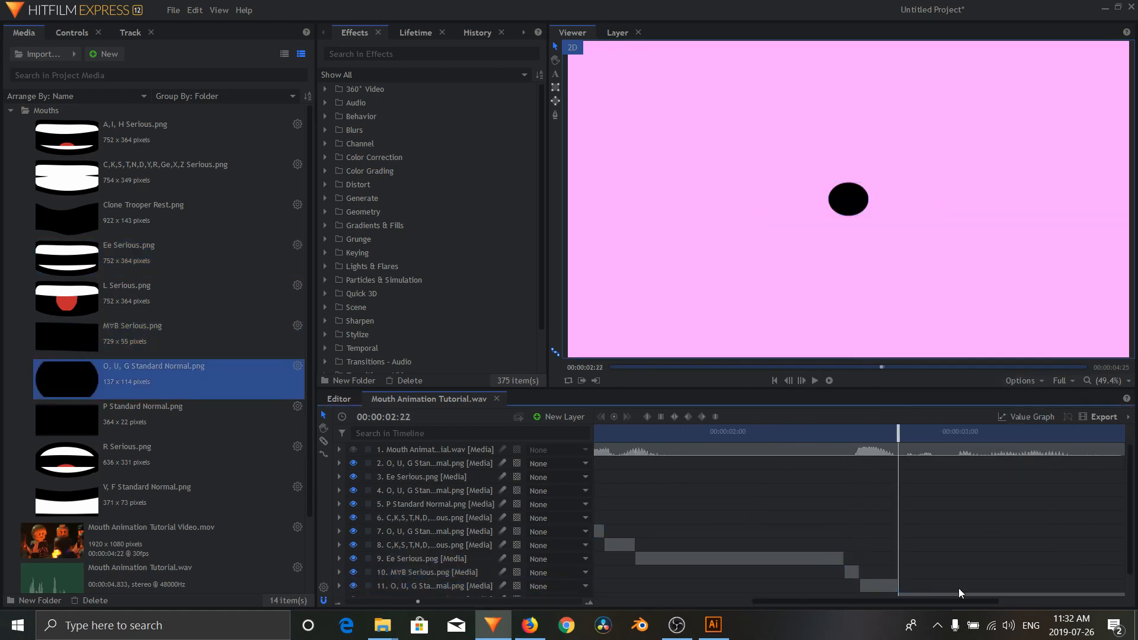
key("Delete")
Step: Add L Serious.png after the latest O, U, G mouth and cut it down to about one frame, ending at 00:00:02:22
left_click_drag(66, 299, 901, 593)
left_click(791, 382)
right_click(914, 577)
left_click(935, 436)
key("Delete")
Step: Add C,K,S,T,N,D,Y,R,Ge,X,Z Serious.png from 00:00:02:22, trim it just past 00:00:02:28, and follow it with a brief Ee Serious.png layer
left_click_drag(67, 178, 903, 590)
left_click(810, 381)
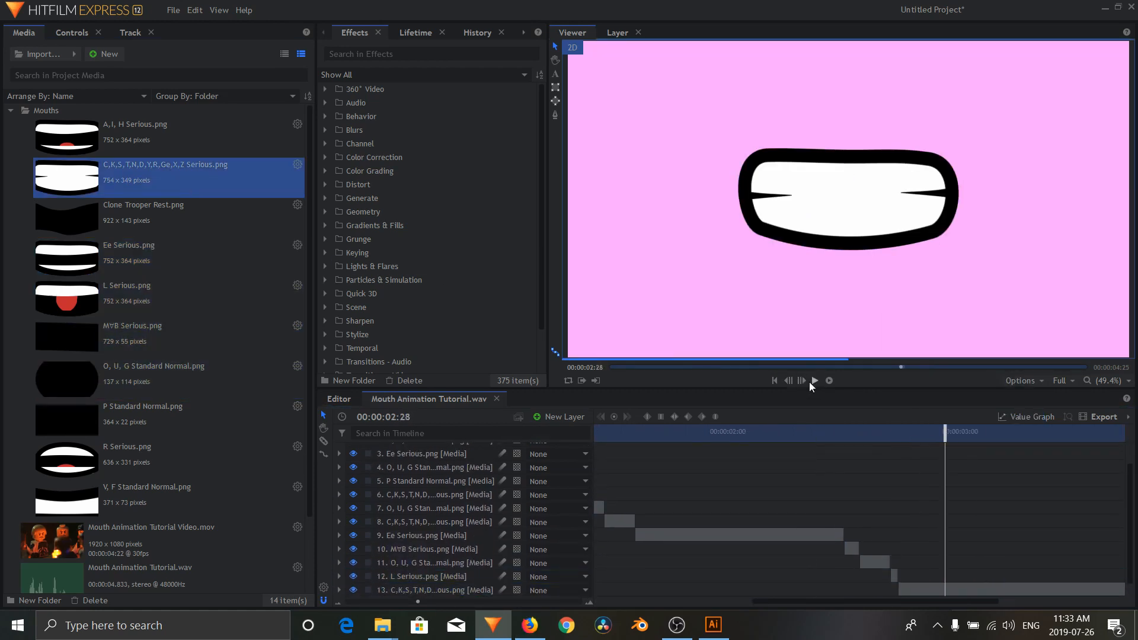
left_click(803, 381)
left_click_drag(1124, 589, 953, 589)
left_click_drag(66, 259, 963, 577)
left_click_drag(1124, 577, 968, 577)
Step: Add L Serious.png after the short Ee mouth, slice it at 00:00:03:03 and delete the remainder
left_click_drag(67, 299, 972, 589)
left_click(803, 381)
left_click(788, 382)
left_click(1015, 575)
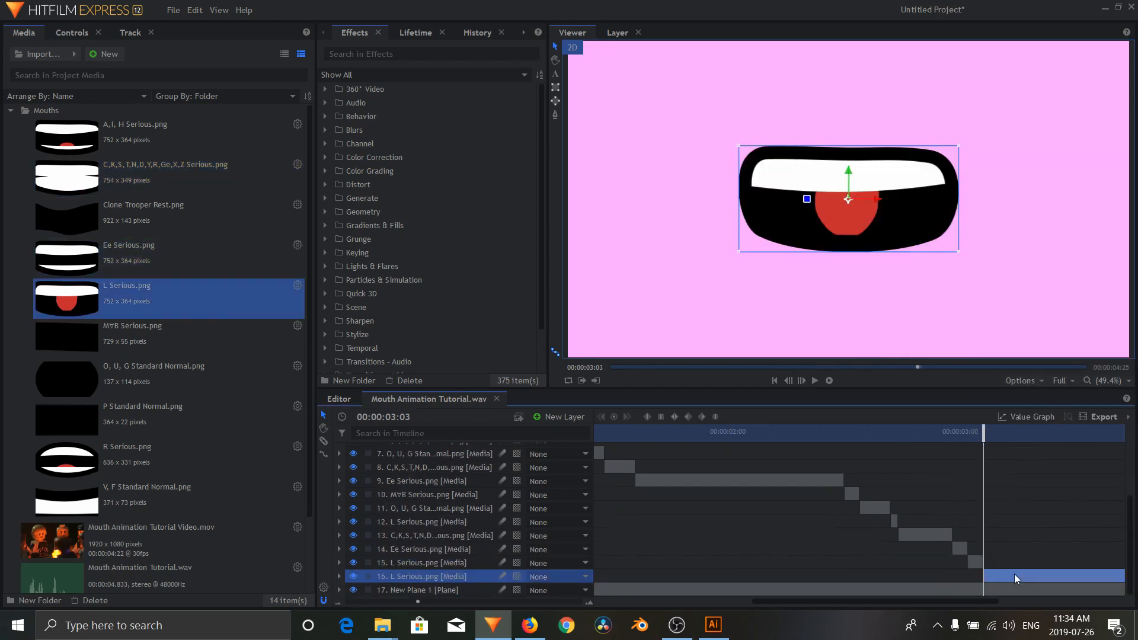
key("Delete")
Step: Add MYB Serious.png from 00:00:03:03 and slice it a couple of frames in, keeping only the first part
left_click_drag(66, 339, 987, 589)
left_click(803, 381)
right_click(1014, 590)
left_click(1024, 429)
Step: Add short Ee Serious.png, A,I, H Serious.png and L Serious.png layers in sequence after the second MYB mouth, deleting the excess
left_click_drag(67, 259, 1002, 590)
left_click_drag(67, 138, 775, 478)
left_click_drag(67, 299, 889, 587)
key("Delete")
Step: Add a trimmed A,I, H Serious.png after the last L mouth and follow it with Ee Serious.png
left_click_drag(66, 137, 907, 587)
left_click(803, 381)
key("Delete")
left_click_drag(67, 258, 943, 587)
Step: Add V, F Standard Normal.png after the Ee mouth, slice it at 00:00:03:20, and follow it with a closing Ee Serious.png
left_click_drag(66, 501, 955, 587)
right_click(958, 589)
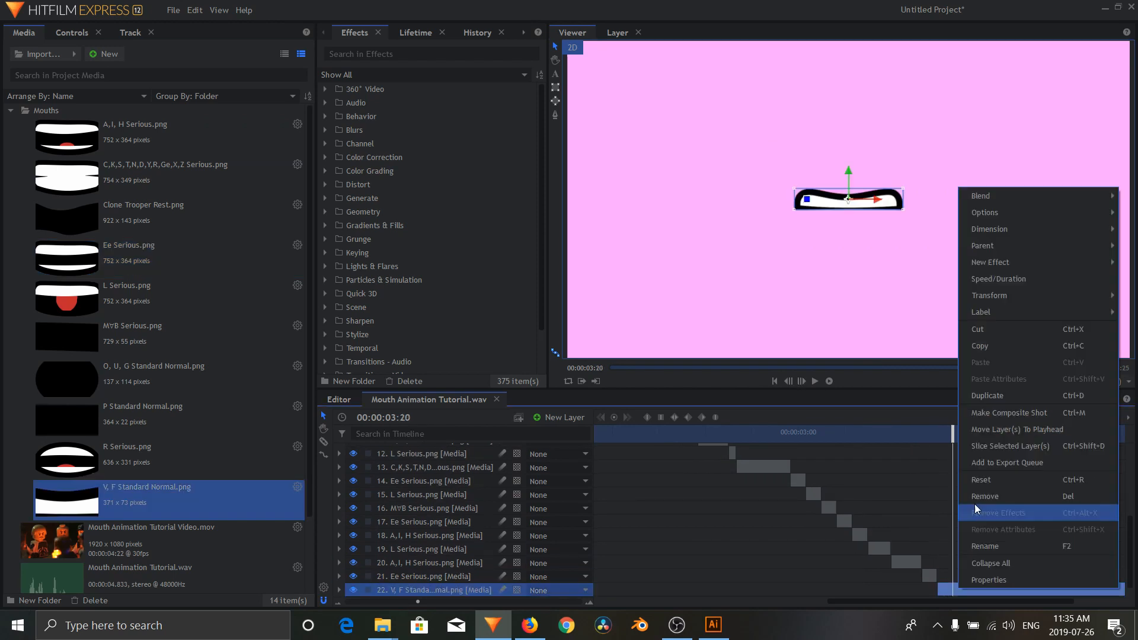
left_click(1010, 446)
left_click_drag(67, 259, 973, 589)
left_click(803, 381)
Step: Scale the V, F Standard Normal.png layer up to 182% to match the other mouths
left_click(945, 575)
left_click(71, 32)
left_click_drag(266, 189, 315, 189)
Step: Set the scale of the O, U, G Standard Normal.png layer at 00:00:02:20 to 182%
left_click(721, 434)
scroll(706, 503, "up", 2)
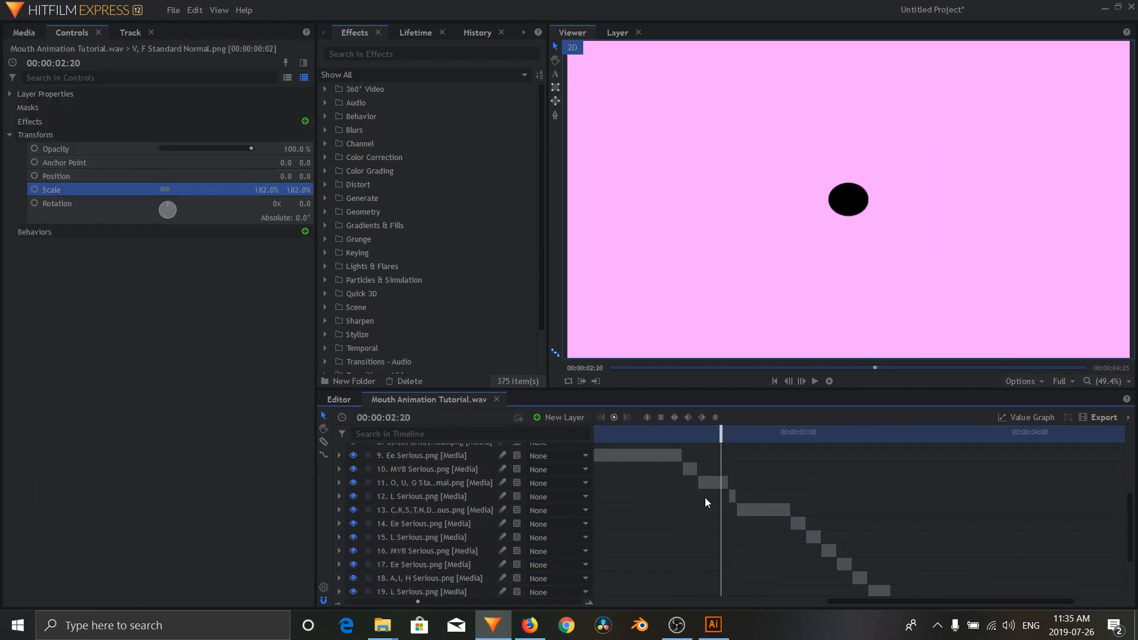
left_click(713, 483)
left_click(271, 189)
type("182")
Step: Set the scale of the earlier O, U, G Standard Normal.png layers to 182% as well
left_click(691, 434)
left_click(666, 460)
type("182")
left_click(770, 464)
left_click(268, 190)
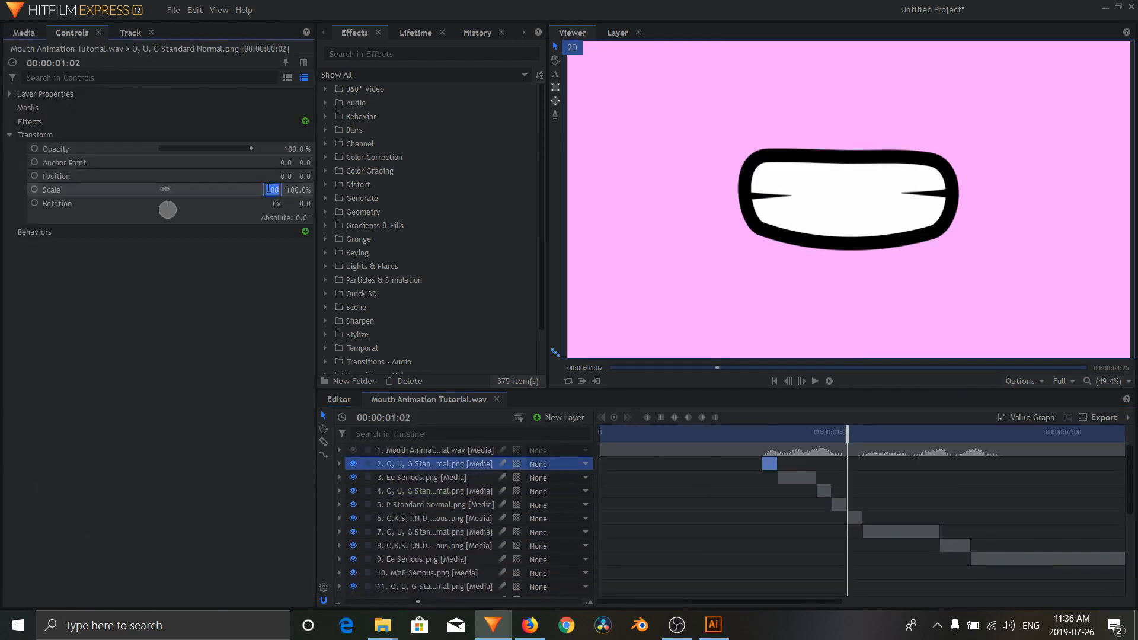
type("182")
left_click(824, 491)
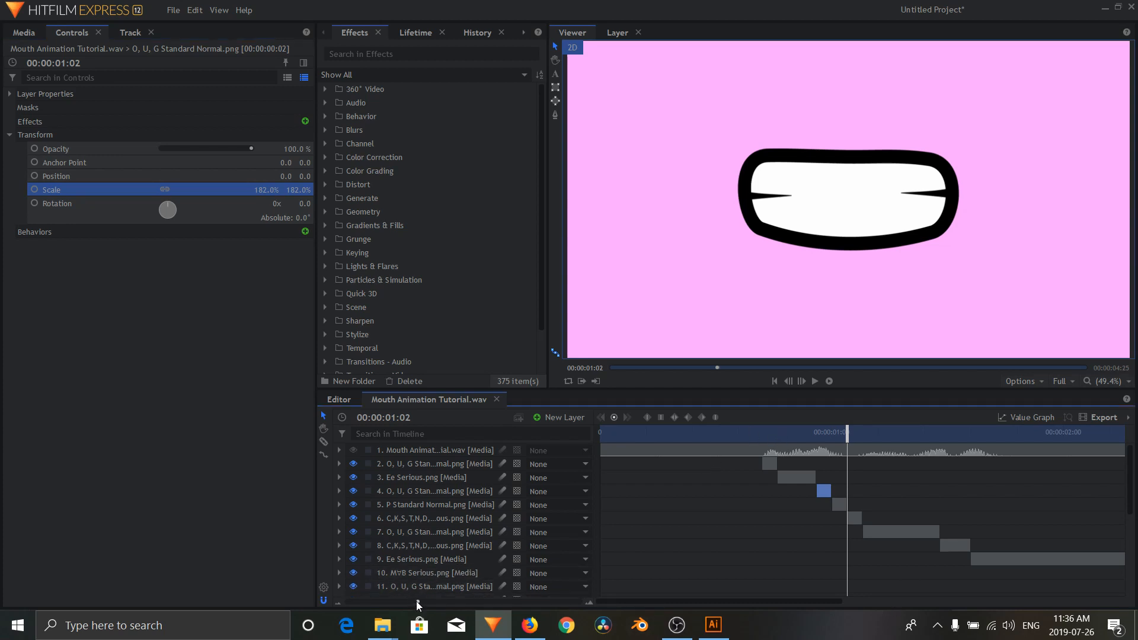
Step: Play the full mouth animation from just before the first mouth shape to check its sync with the dialogue
left_click_drag(418, 603, 357, 588)
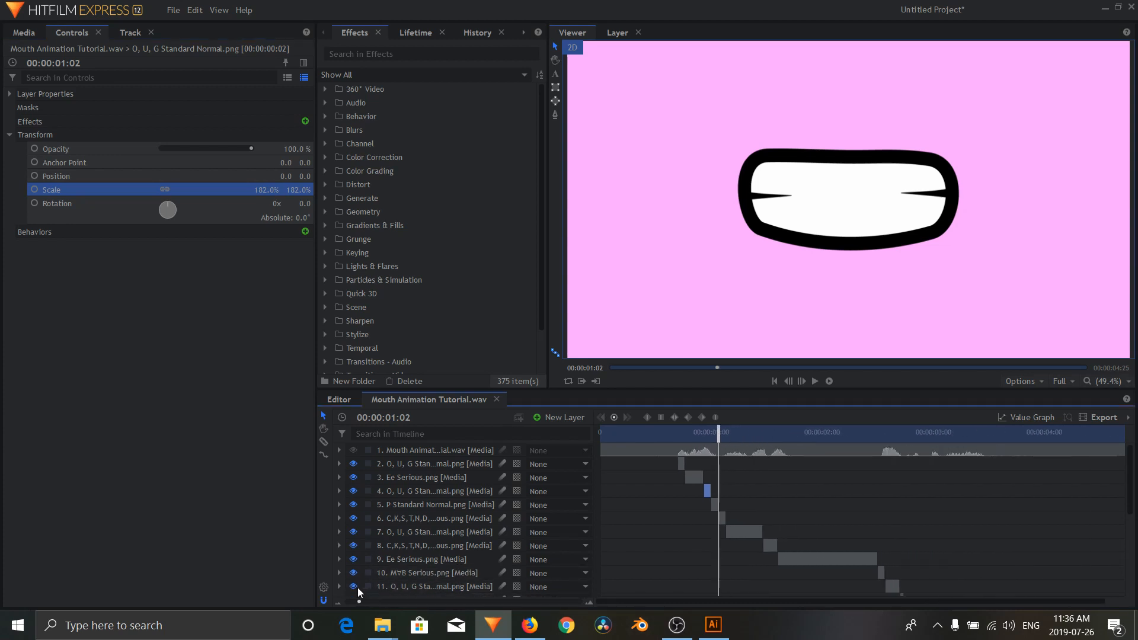
left_click(660, 432)
left_click(814, 382)
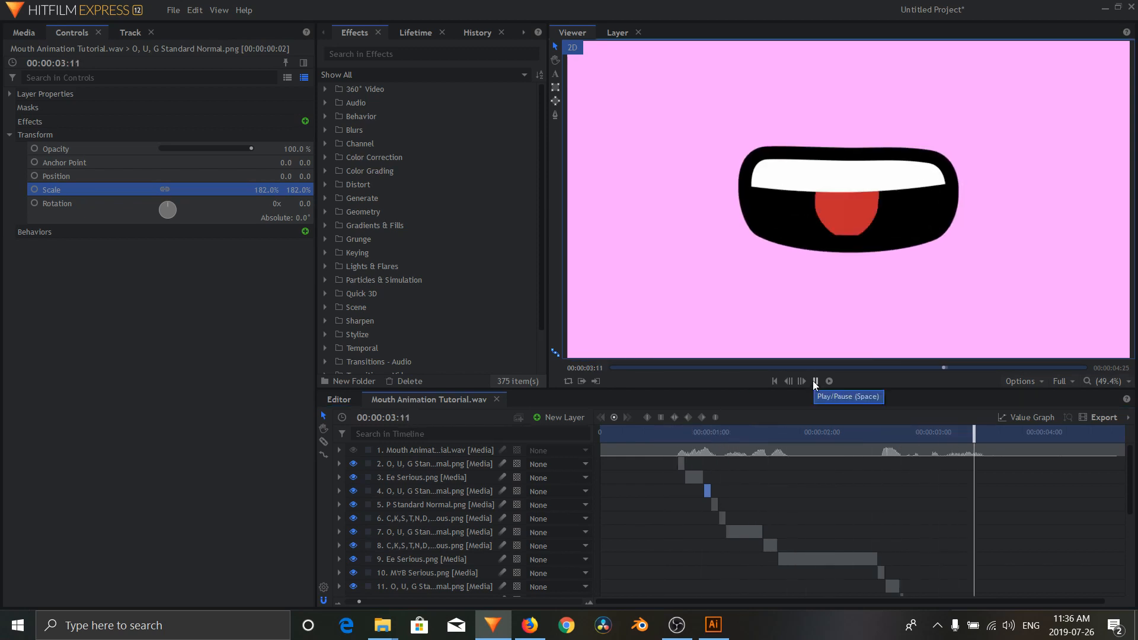
left_click(814, 381)
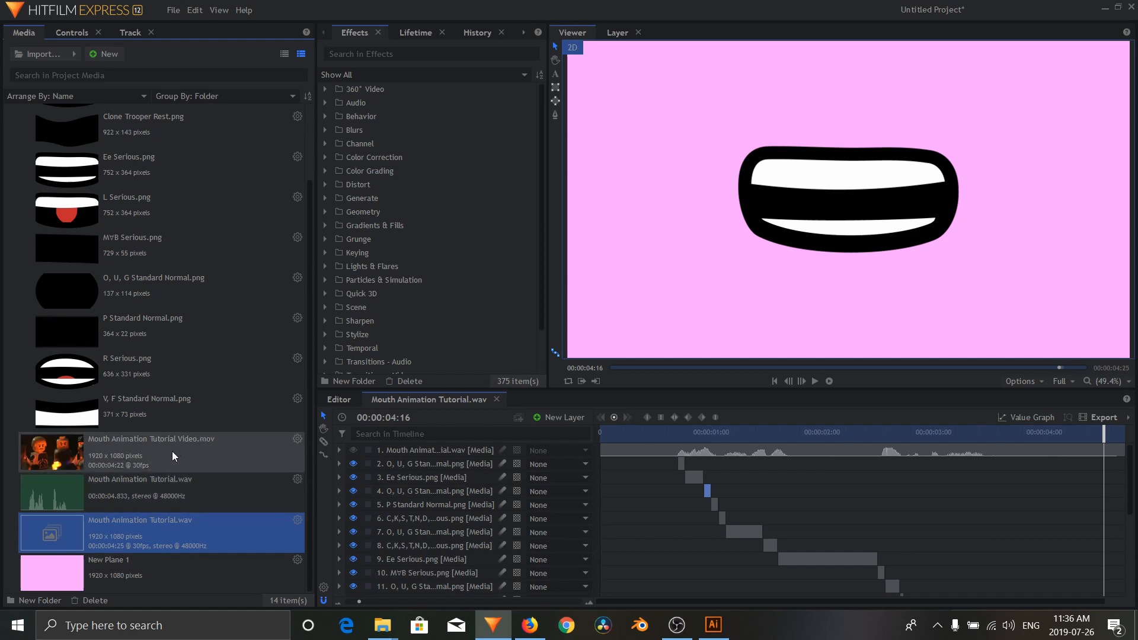
Step: Make a composite shot from Mouth Animation Tutorial Video.mov with the 1080p Full HD @ 30 fps template
left_click(200, 450)
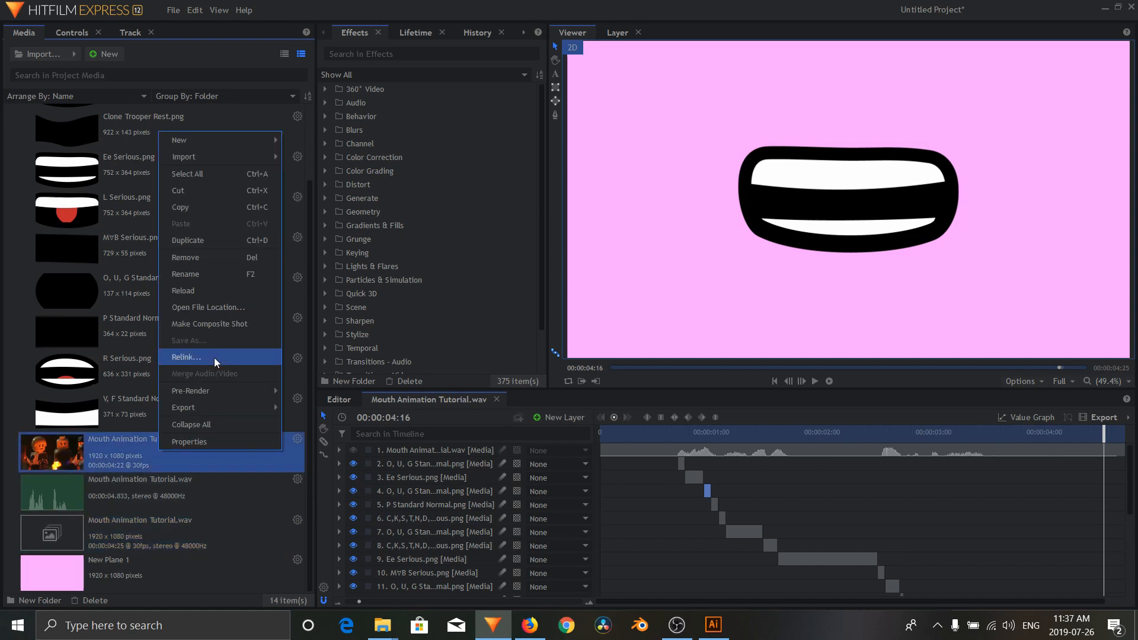
left_click(202, 324)
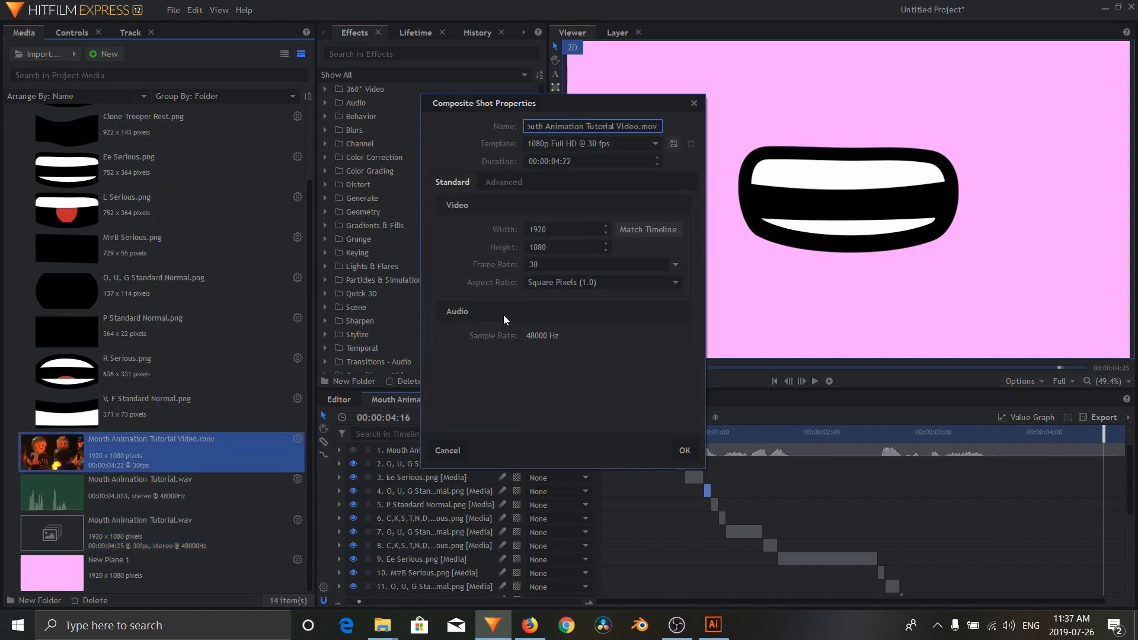
left_click(682, 451)
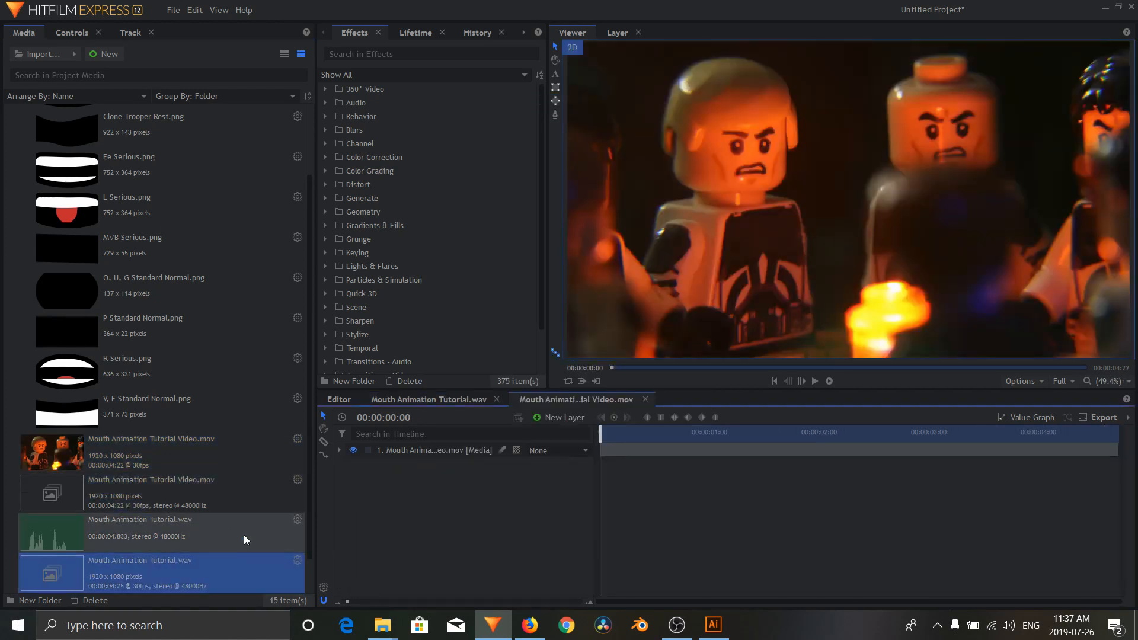
Step: Place the Mouth Animation Tutorial.wav composite above the footage in the video composite shot and move the playhead to 00:00:01:26
left_click(432, 400)
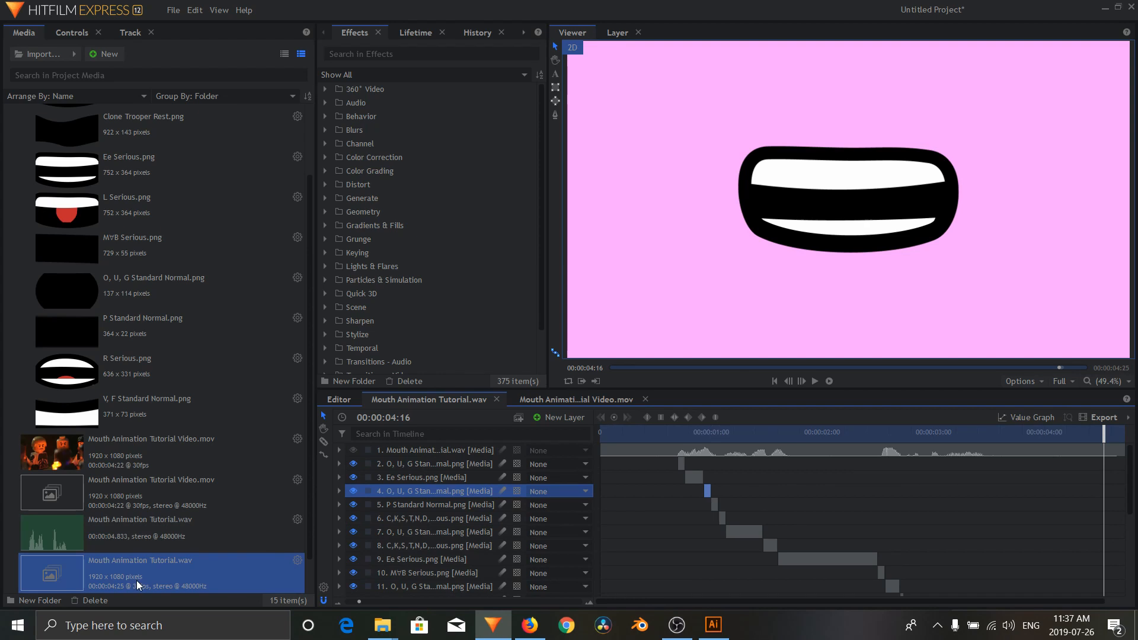
left_click(553, 401)
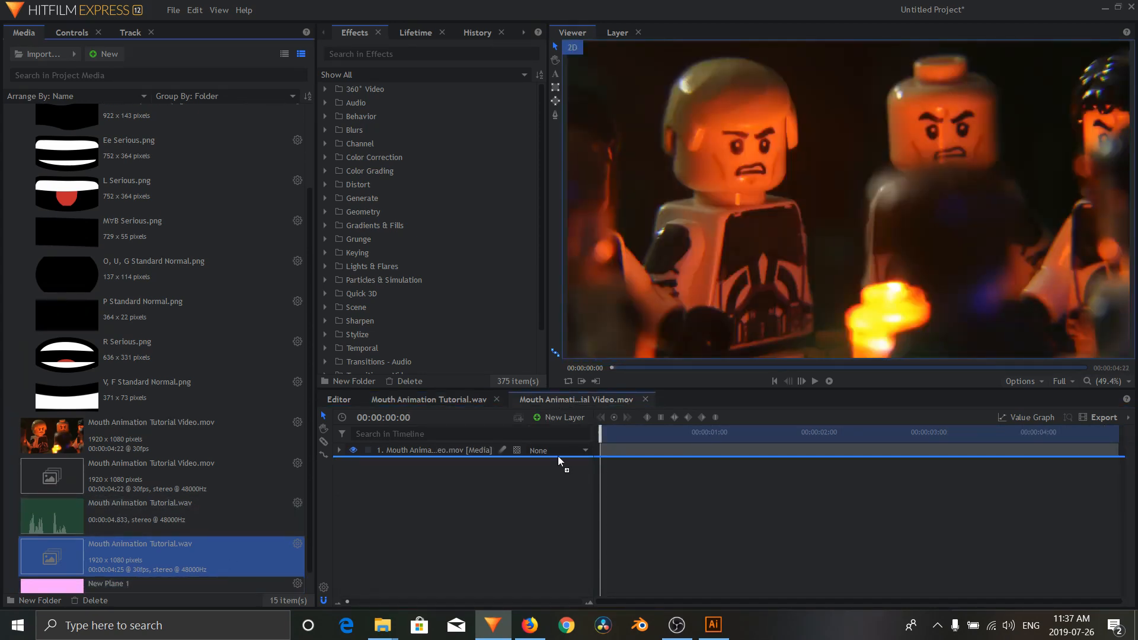
left_click_drag(559, 457, 805, 433)
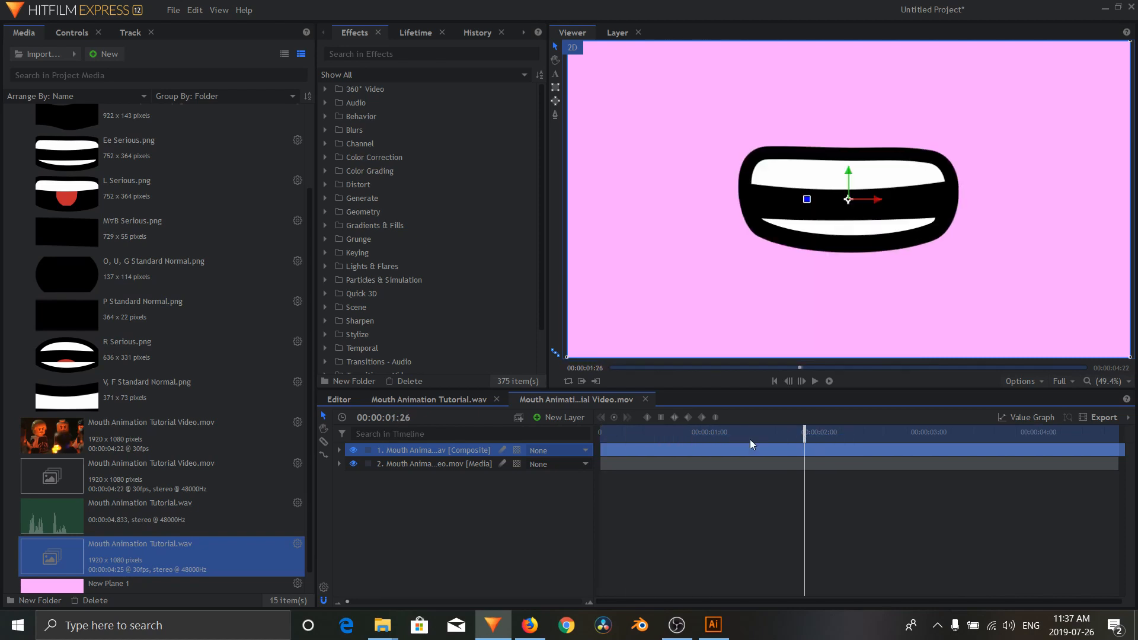
Step: Hide the New Plane 1 background in the mouth composite, and return to the video composite at 00:00:01:23
left_click(425, 401)
scroll(479, 488, "down", 5)
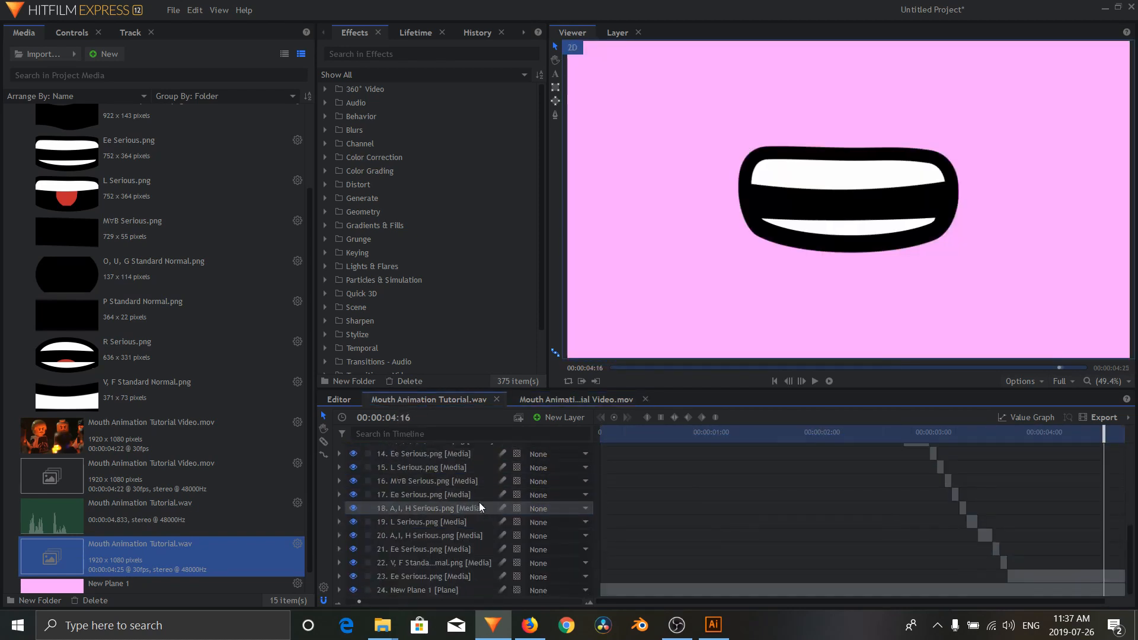
left_click(351, 590)
left_click(581, 399)
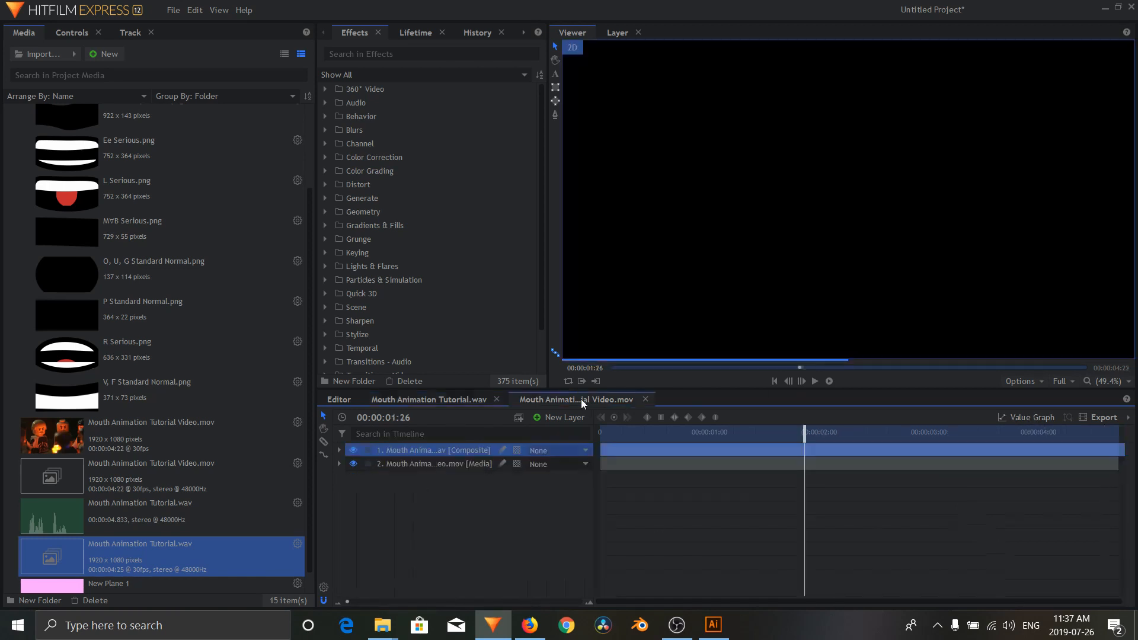
left_click_drag(738, 423, 793, 427)
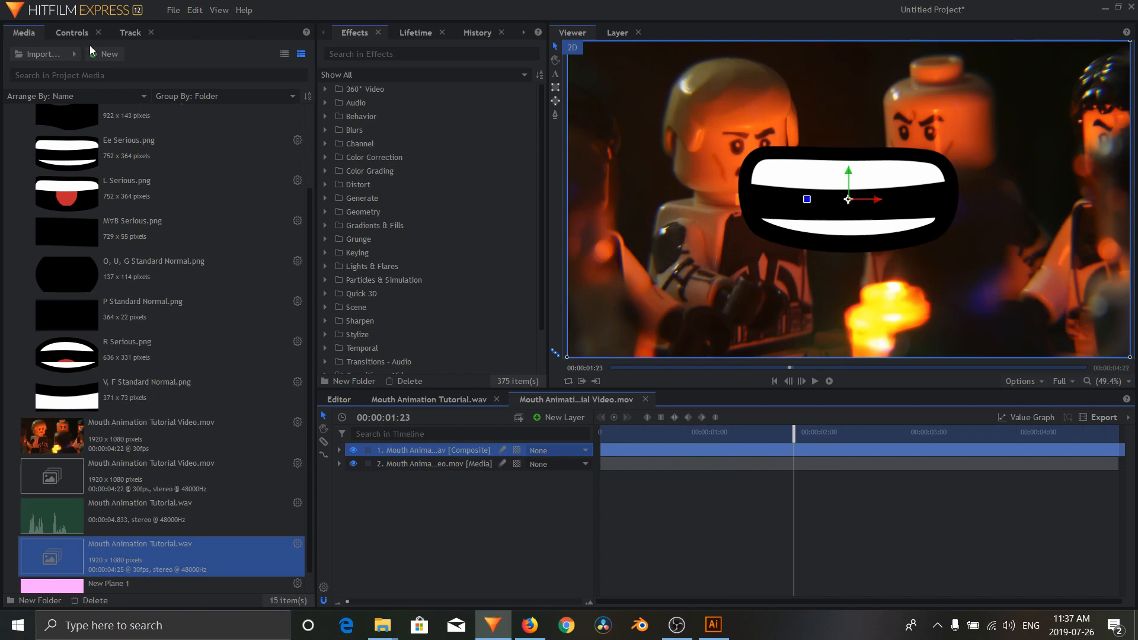
Step: Scale down the mouth composite and move it over the blond figure's mouth, at position about -331.6, 93.0
left_click(71, 32)
left_click(10, 135)
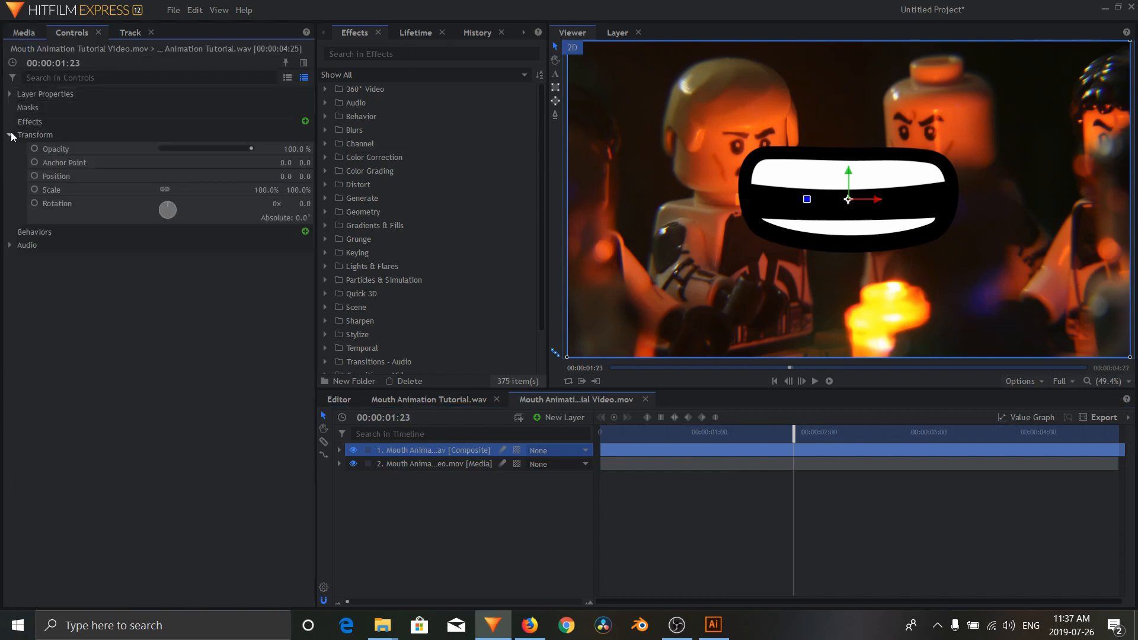
left_click_drag(268, 192, 221, 192)
left_click_drag(849, 199, 751, 172)
Step: Set the mouth composite's scale to 14% and rotate it about -1.6° to match the face
left_click_drag(276, 191, 273, 190)
left_click(278, 191)
type("15")
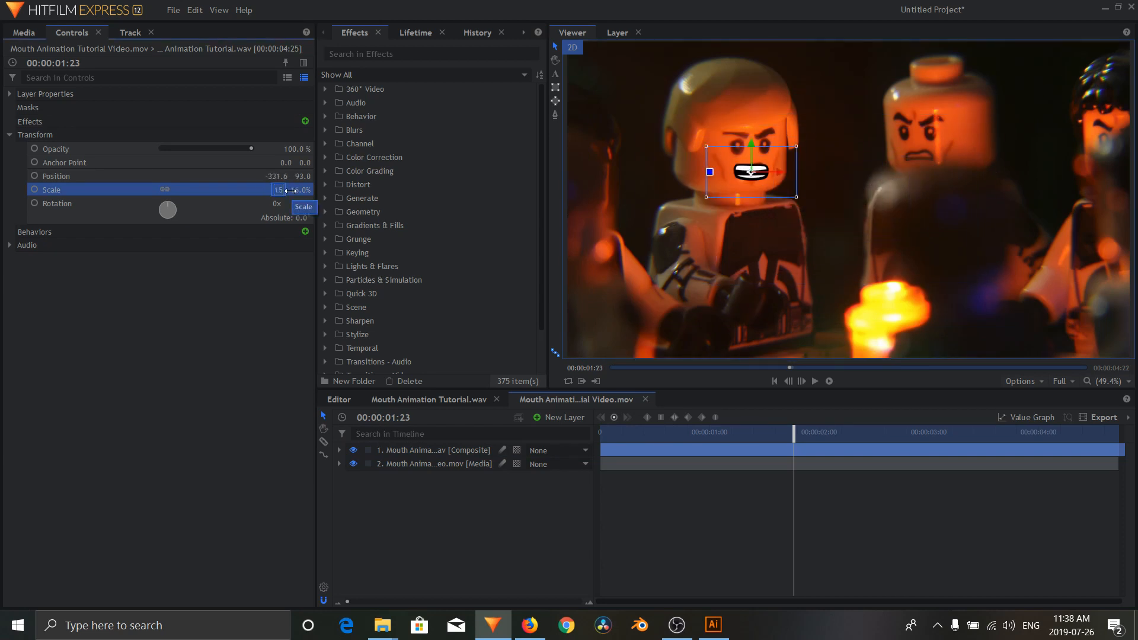
key("BackSpace")
type("4")
key("Return")
left_click_drag(715, 172, 715, 173)
left_click(120, 258)
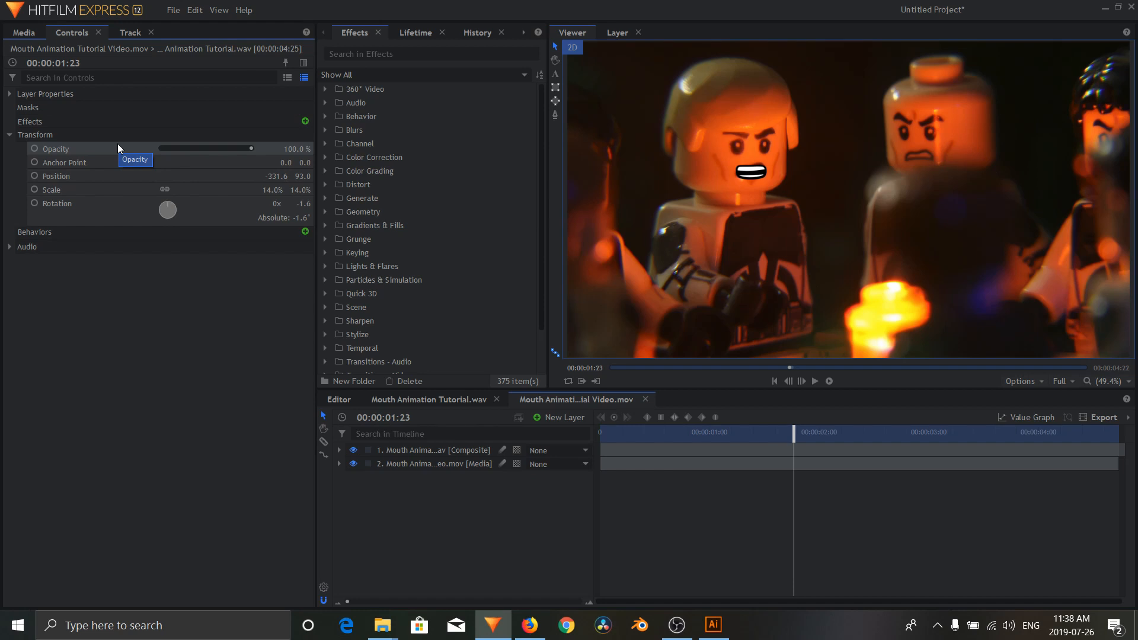
Step: Play the video composite from the start, and scrub to 00:00:03:28 to check the mouth's placement on the face
left_click(773, 382)
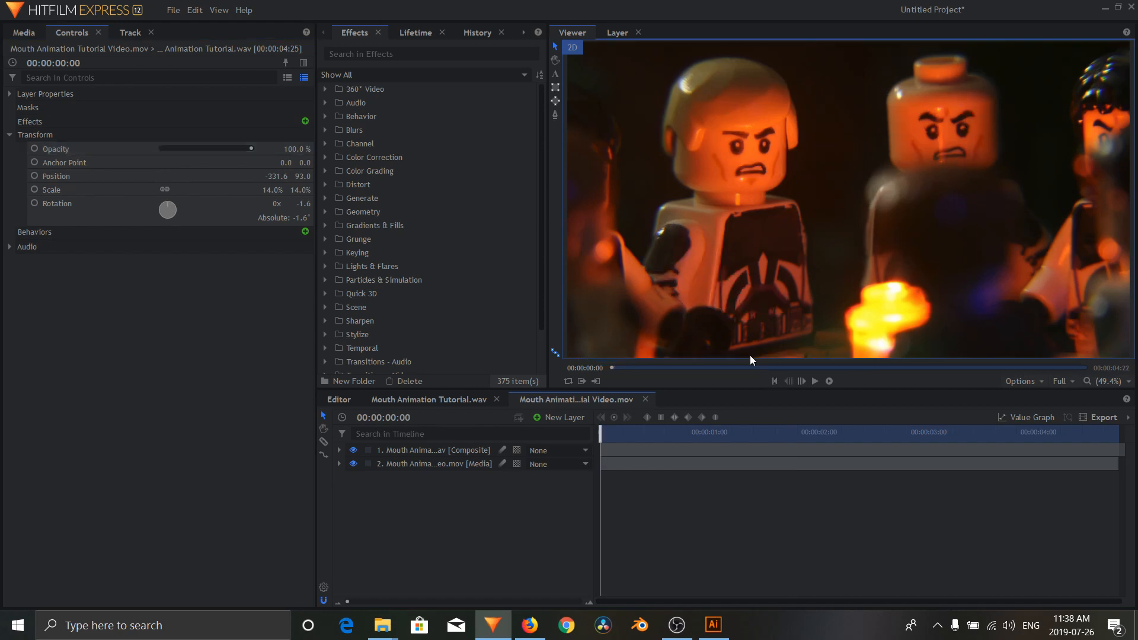
left_click(816, 381)
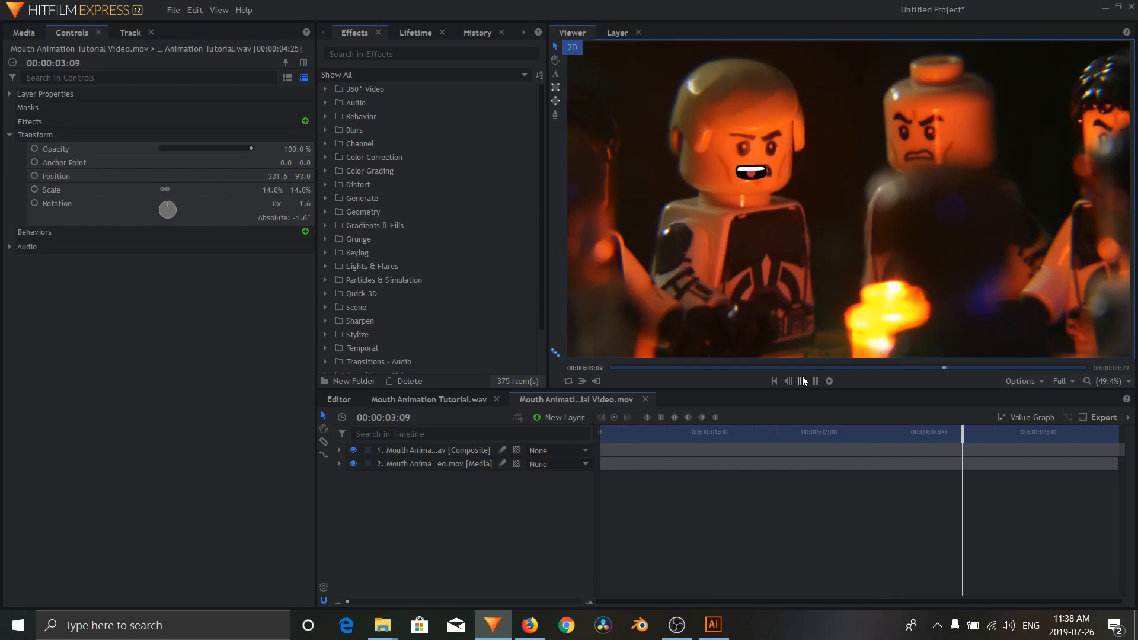
left_click(815, 382)
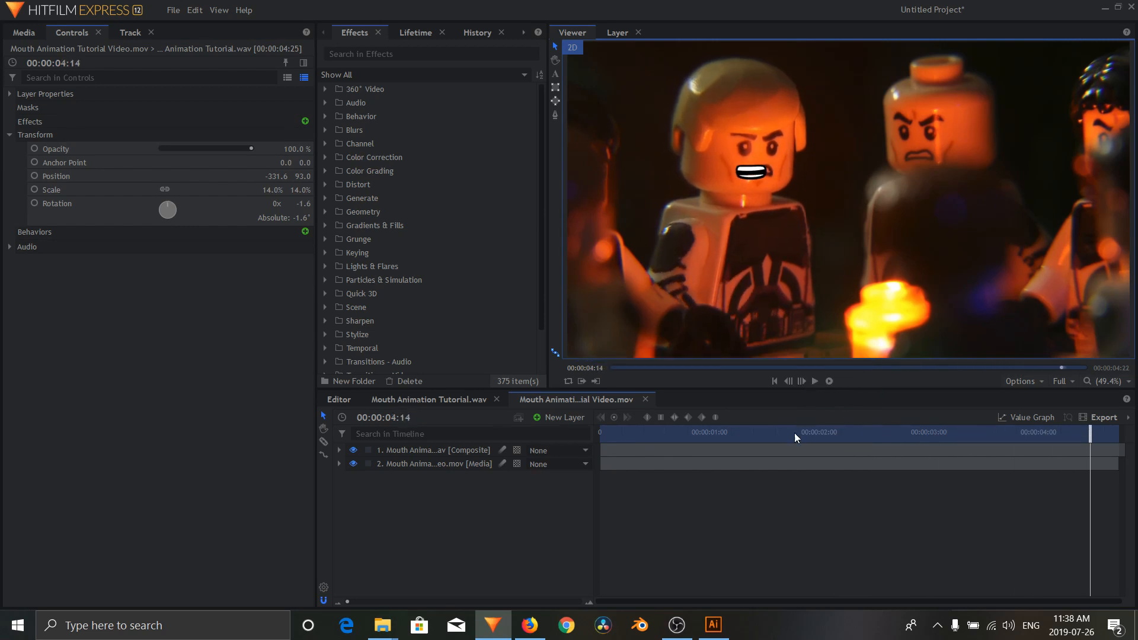
left_click_drag(795, 437, 1033, 461)
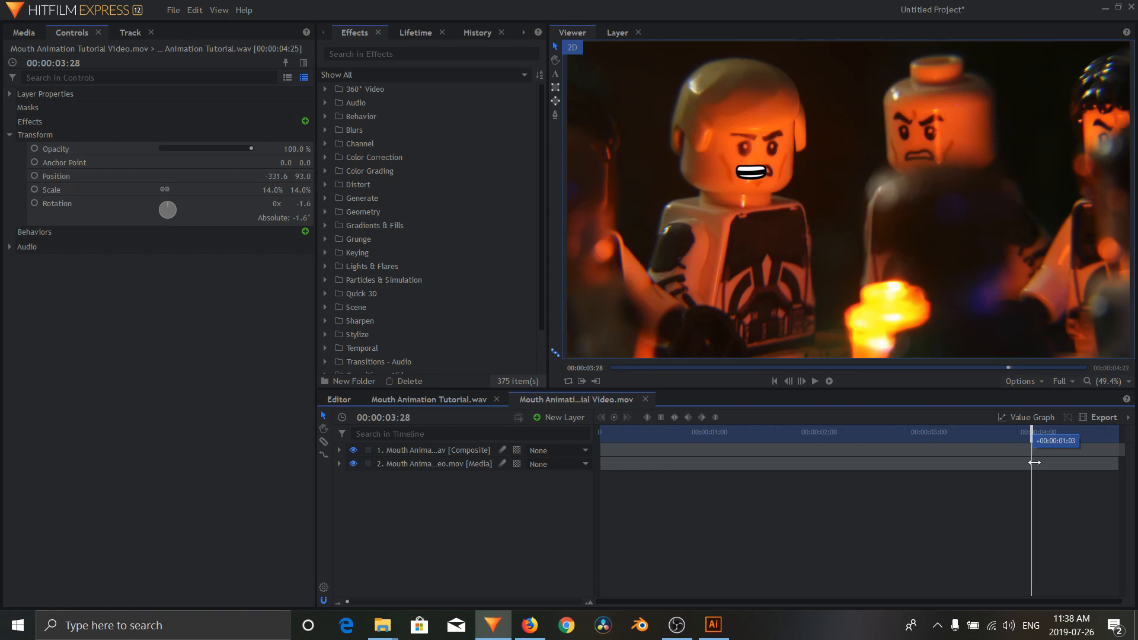
Step: Play the video composite from the start to 00:00:01:16, and hide the mouth composite layer there
left_click_drag(1035, 464, 600, 464)
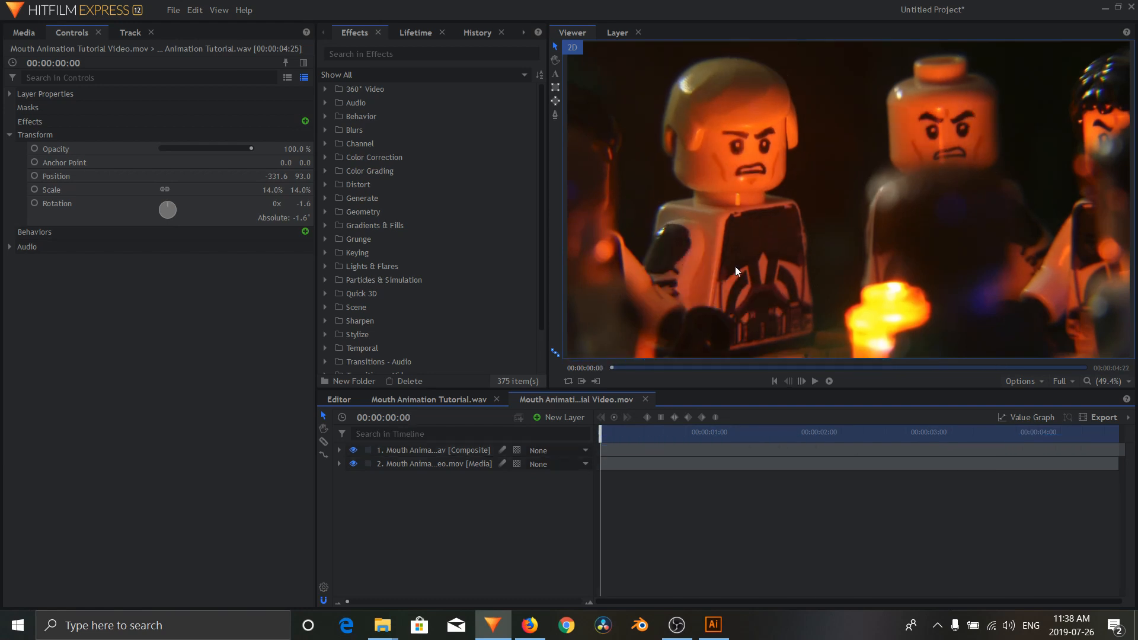
key("space")
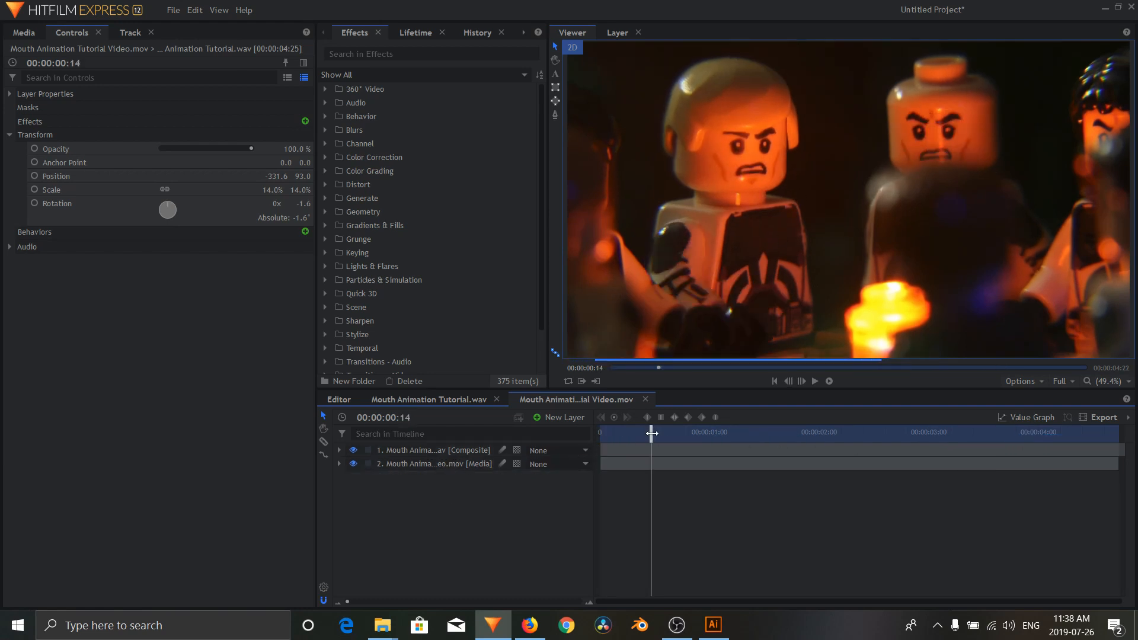
left_click(354, 451)
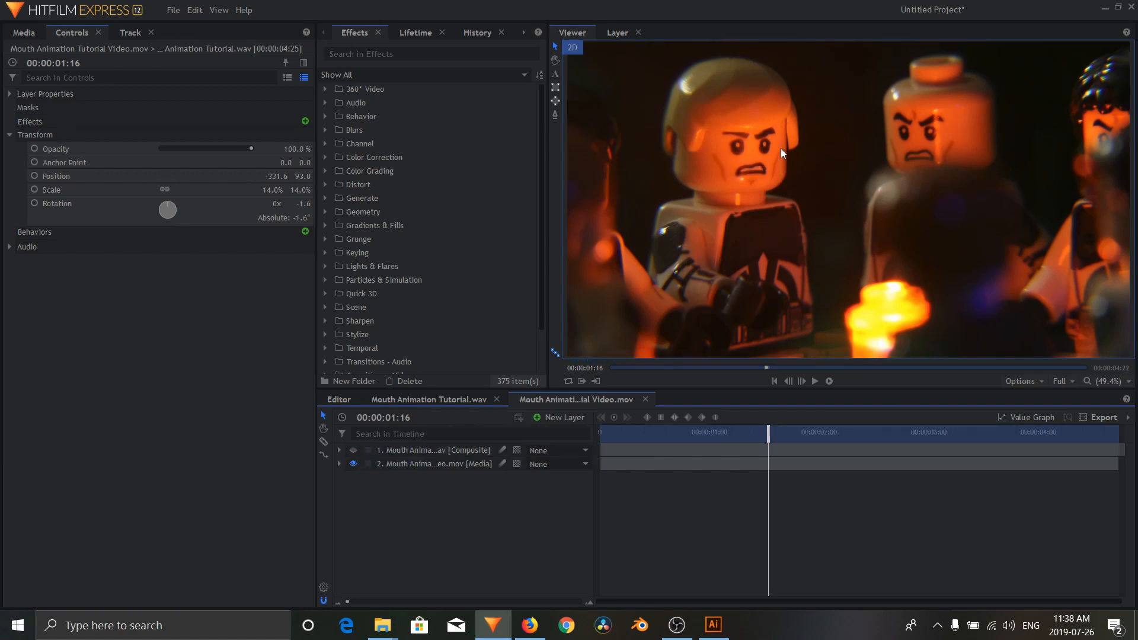
Step: Add a tracker to the video layer and set its type to Double Points (Position/Scale/Rotation)
left_click(444, 463)
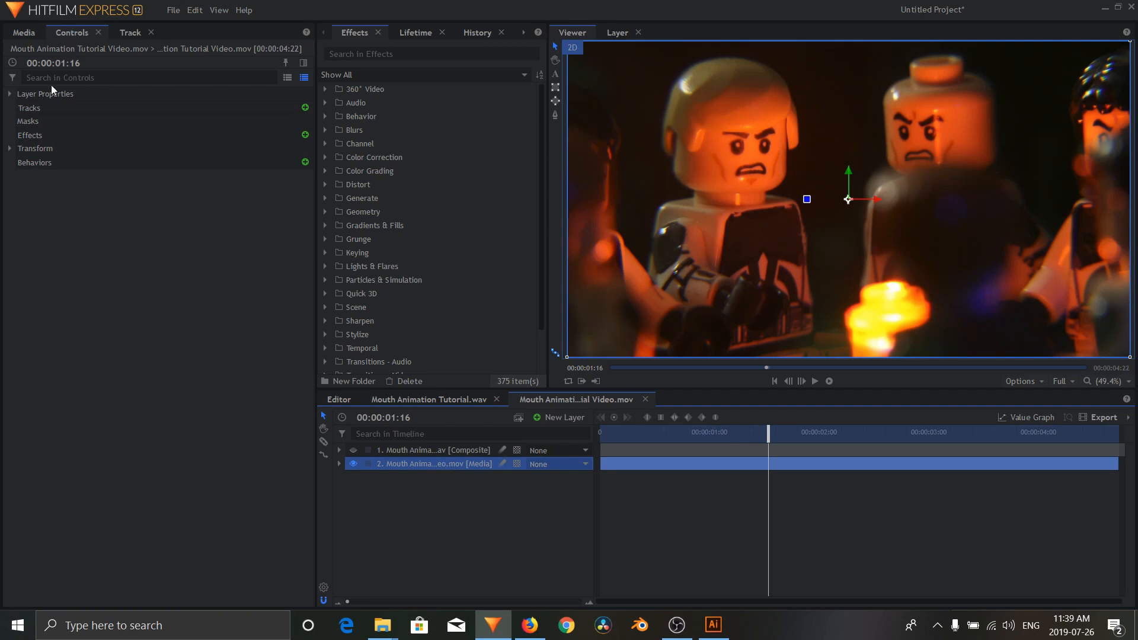
left_click(305, 108)
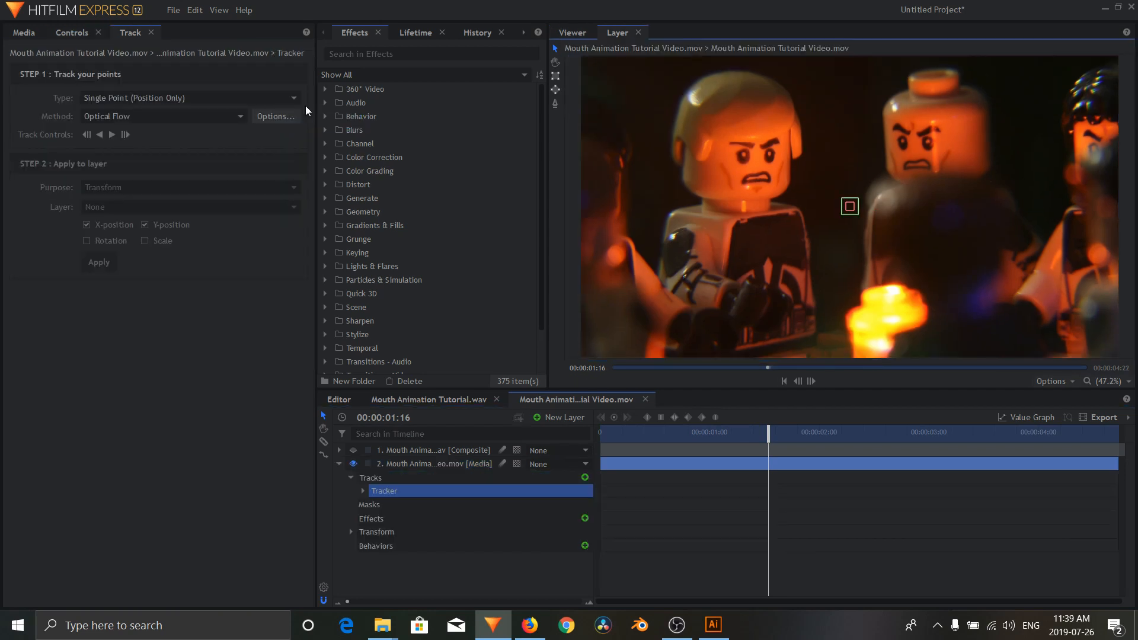
left_click(187, 98)
left_click(273, 127)
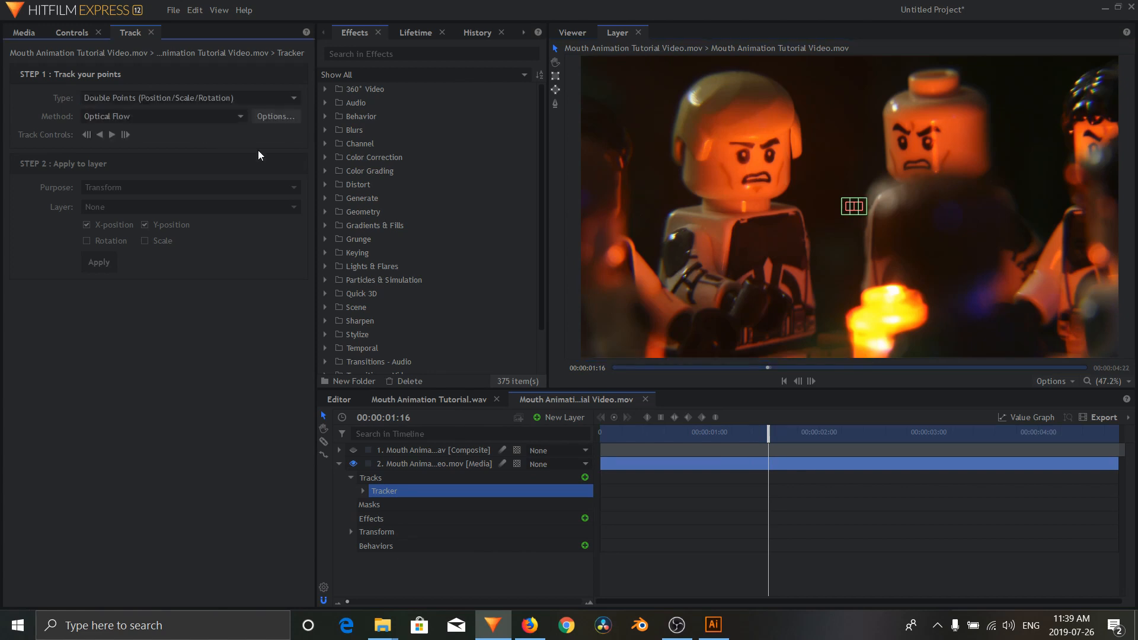
Step: Place the two tracking points on the opposite corners of the blond figure's printed mouth
scroll(854, 198, "up", 4)
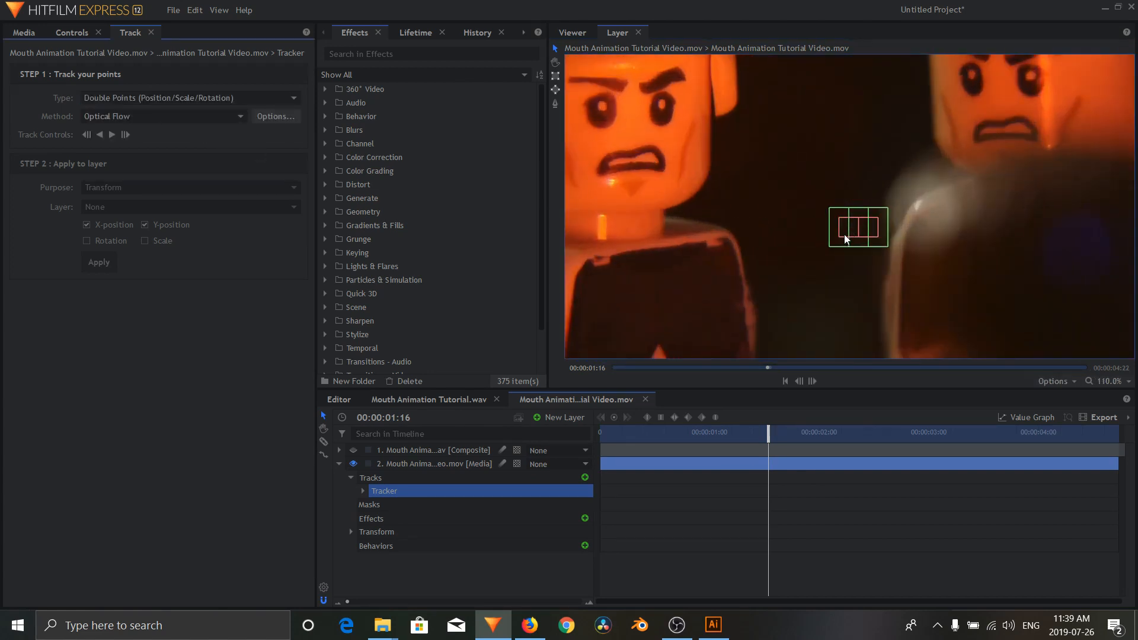
left_click_drag(845, 239, 604, 176)
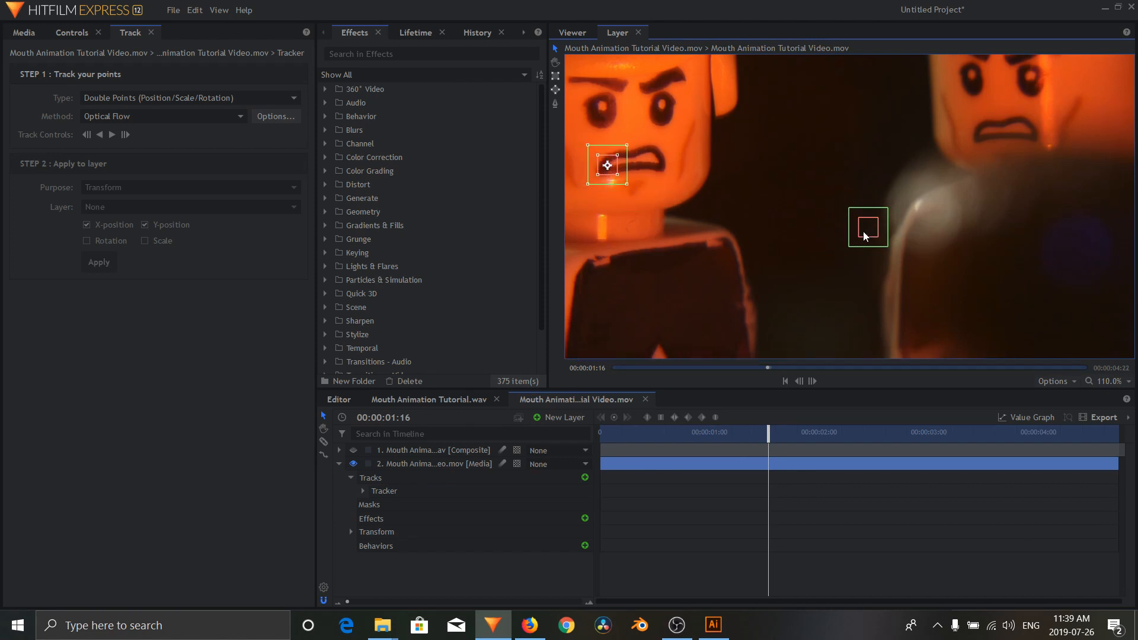
left_click_drag(865, 235, 654, 172)
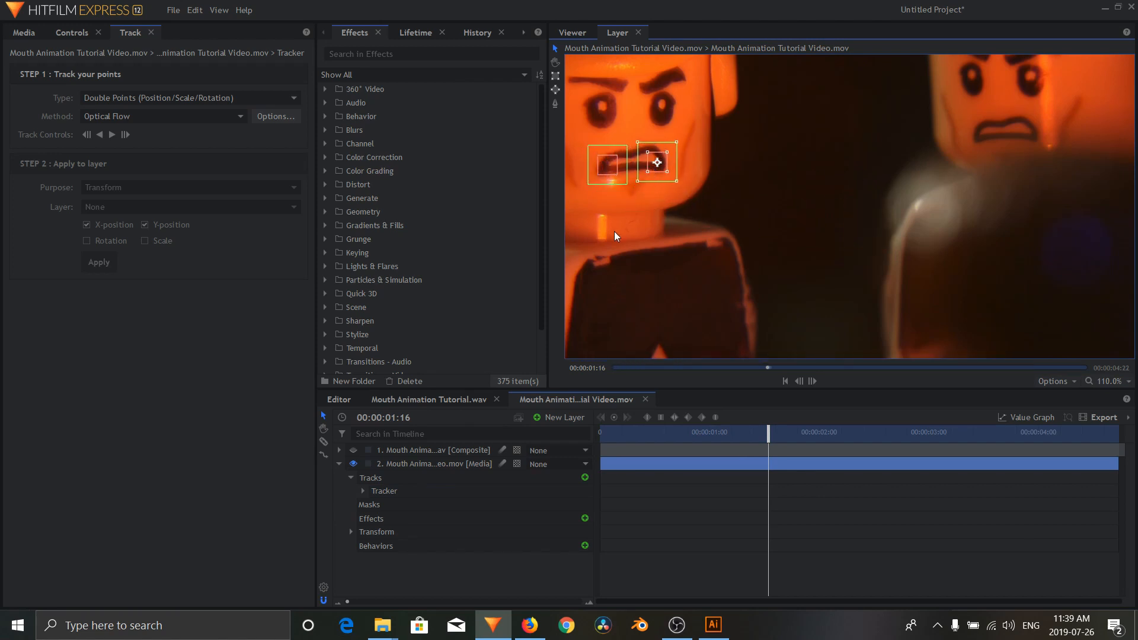
scroll(718, 264, "up", 1)
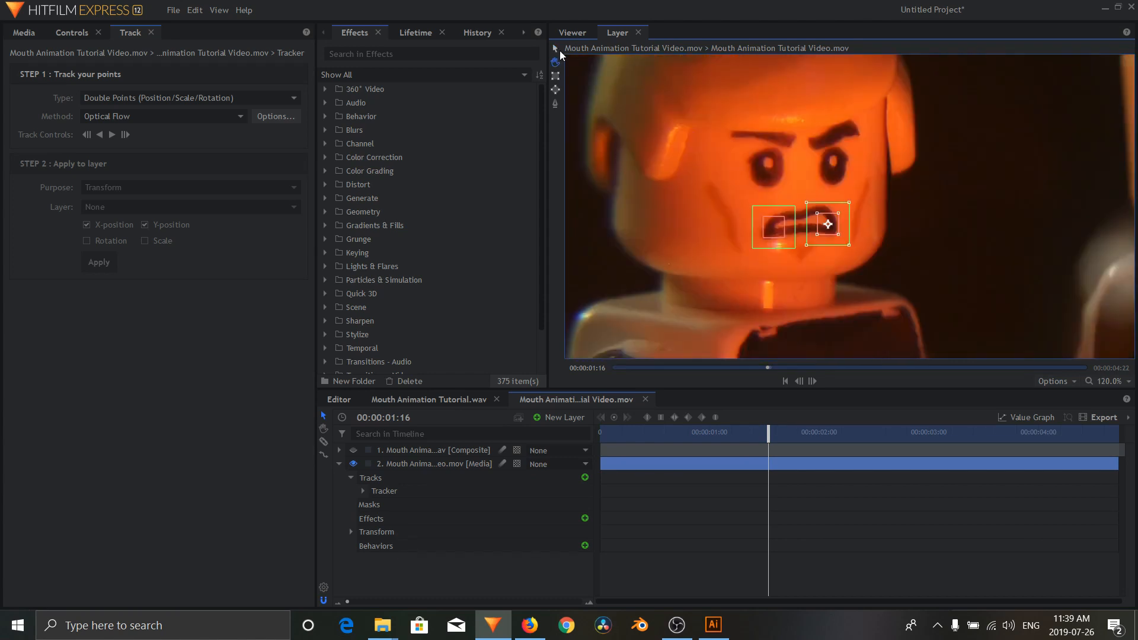
scroll(752, 227, "up", 5)
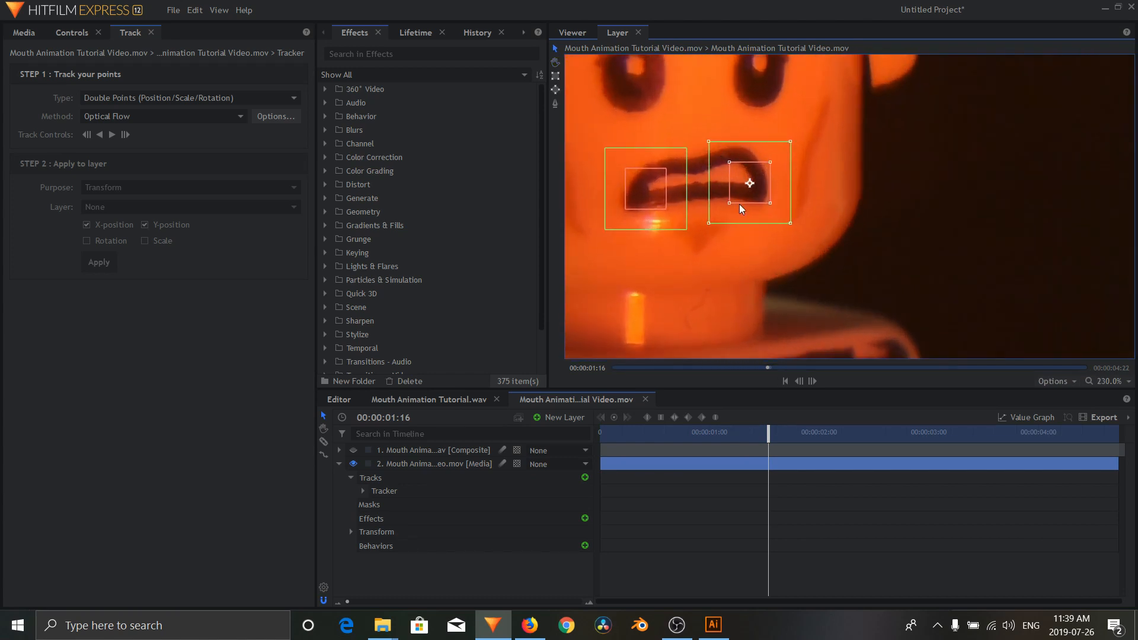
left_click_drag(740, 191, 738, 194)
left_click_drag(647, 202, 651, 203)
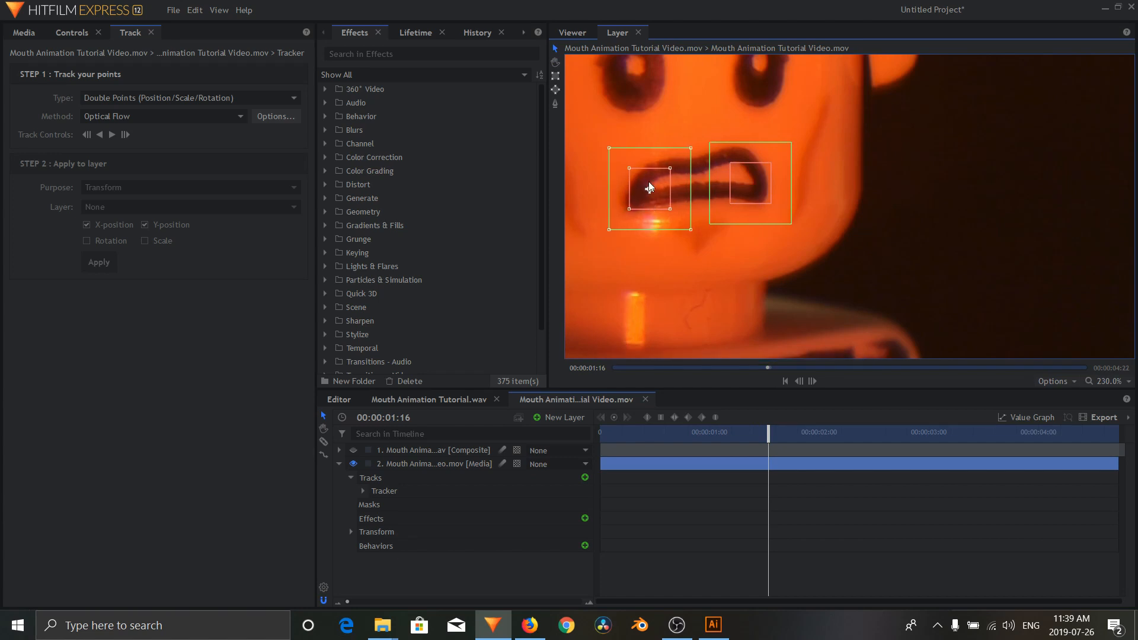
Step: Fine-tune the second tracking point at the first frame, and track both points forward through the clip
left_click(786, 382)
left_click_drag(751, 192, 750, 191)
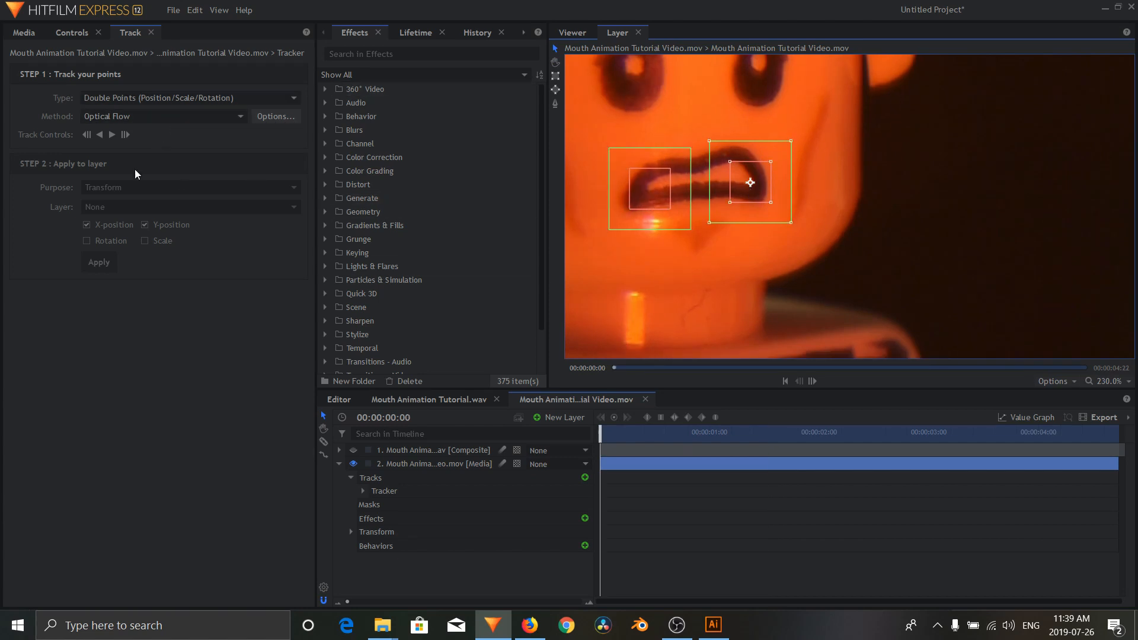
left_click(112, 135)
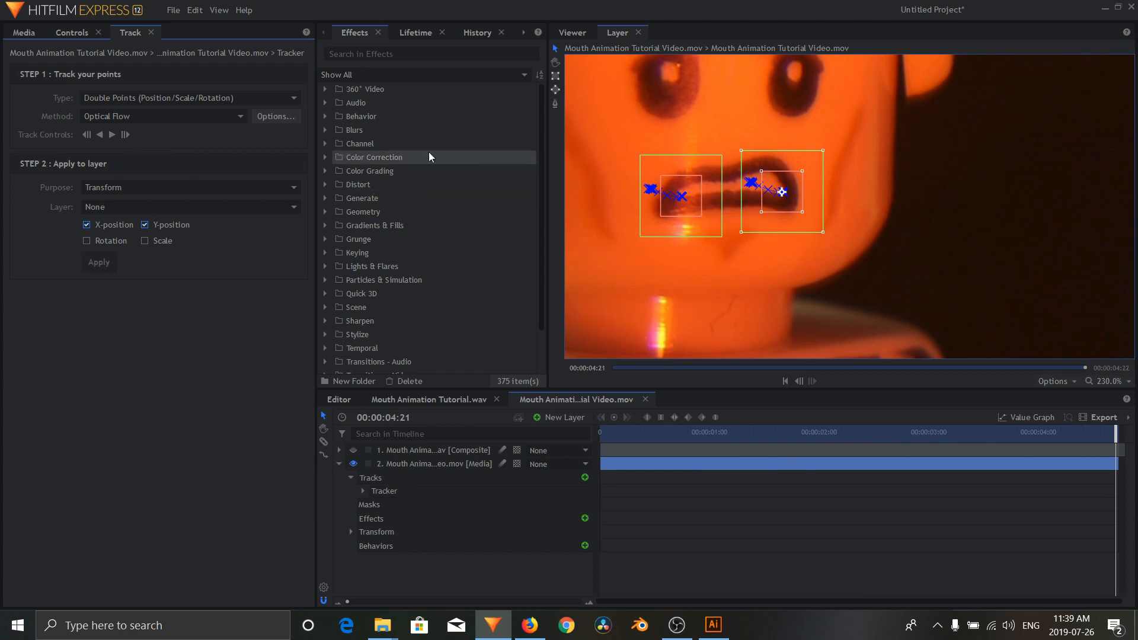
Step: Collapse the video layer's properties and add a new point layer to the video composite
left_click(341, 466)
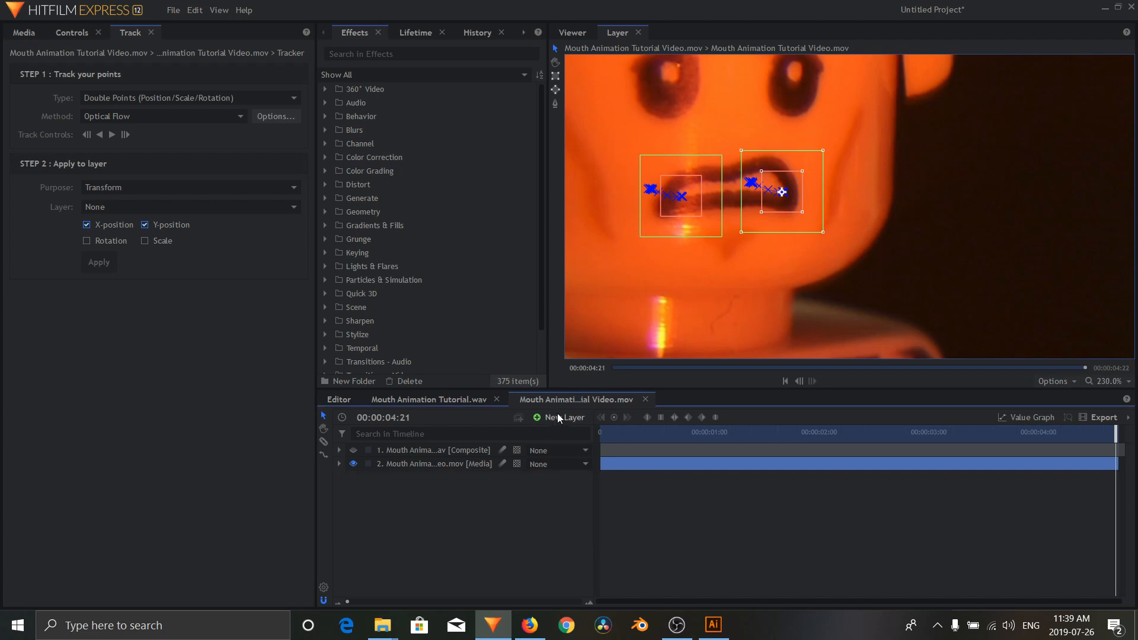
left_click(555, 417)
left_click(586, 517)
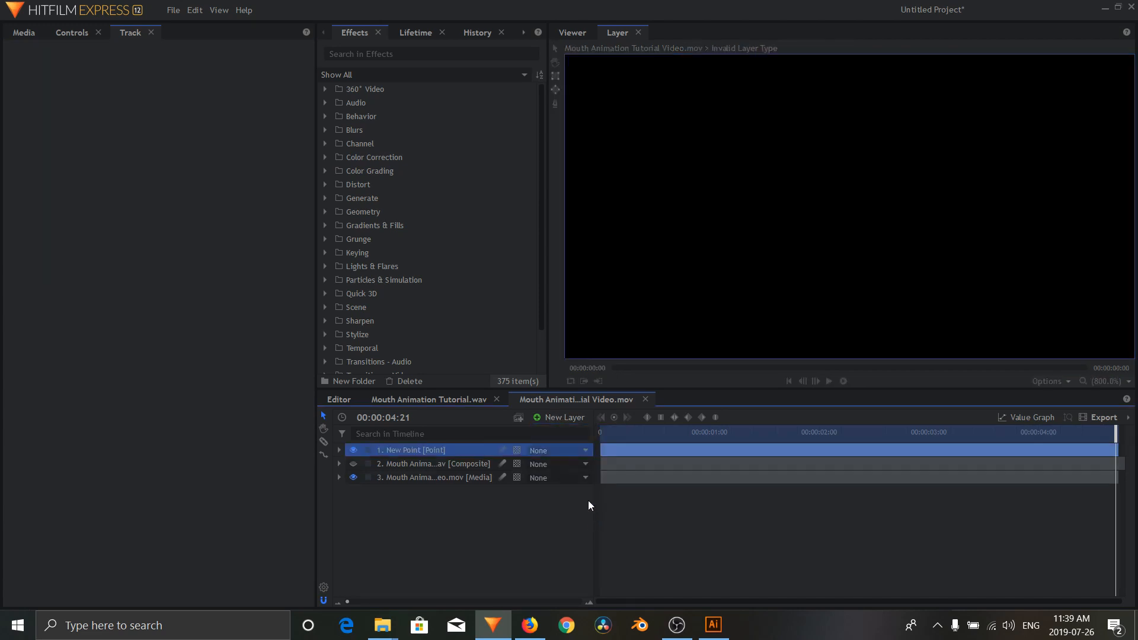
Step: Reopen the video layer's tracker and apply its X-position, Y-position and rotation to the New Point layer
left_click(415, 478)
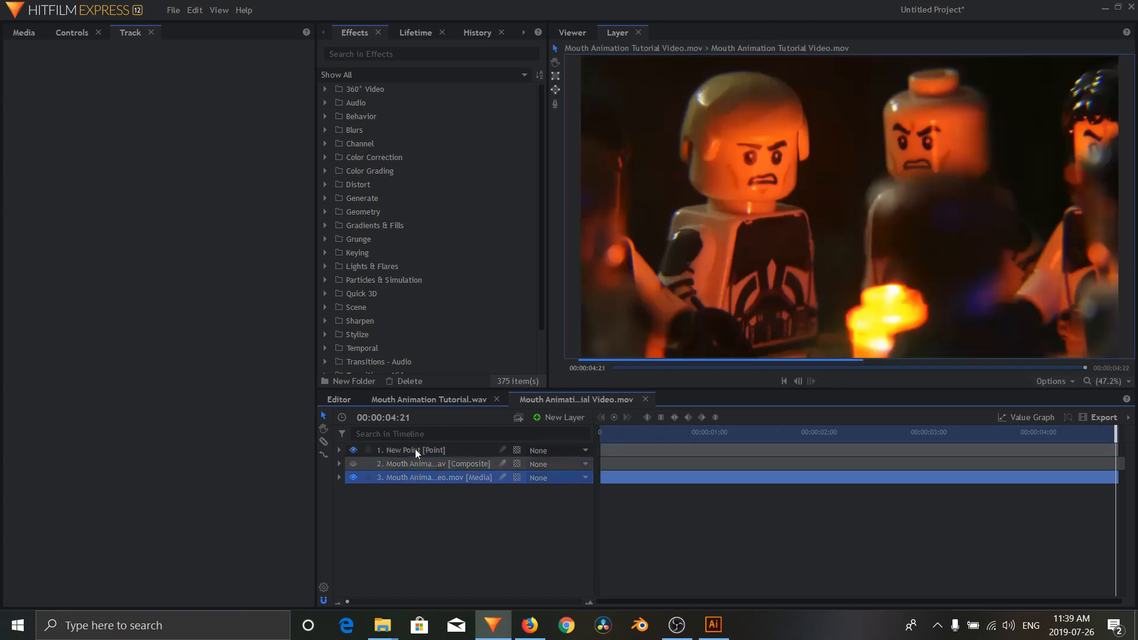
left_click(66, 30)
double_click(72, 120)
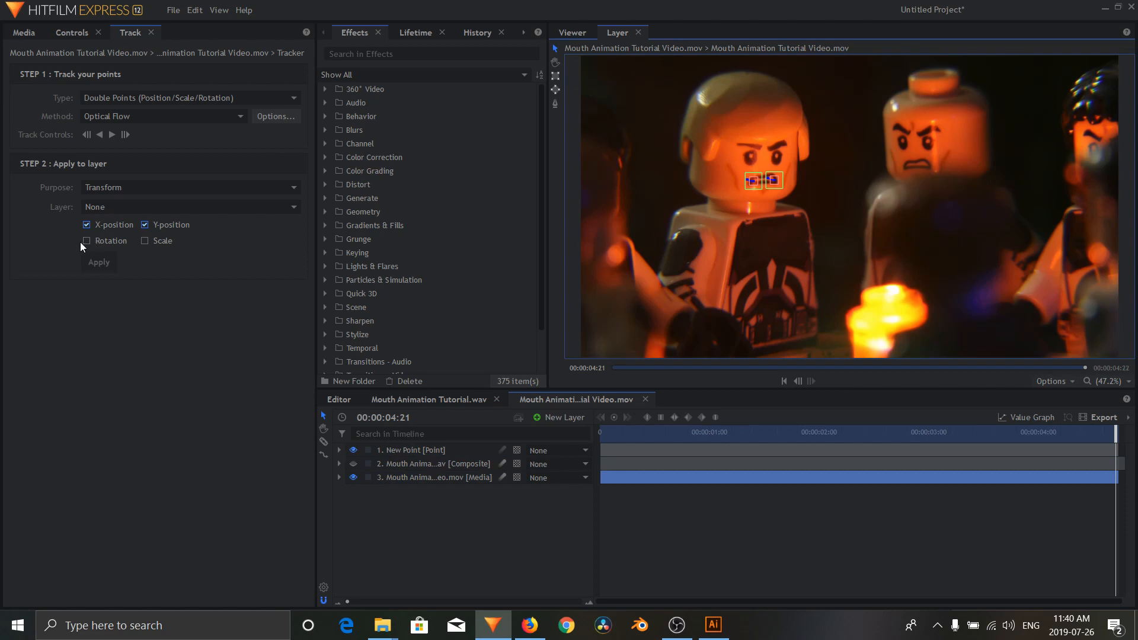
left_click(91, 208)
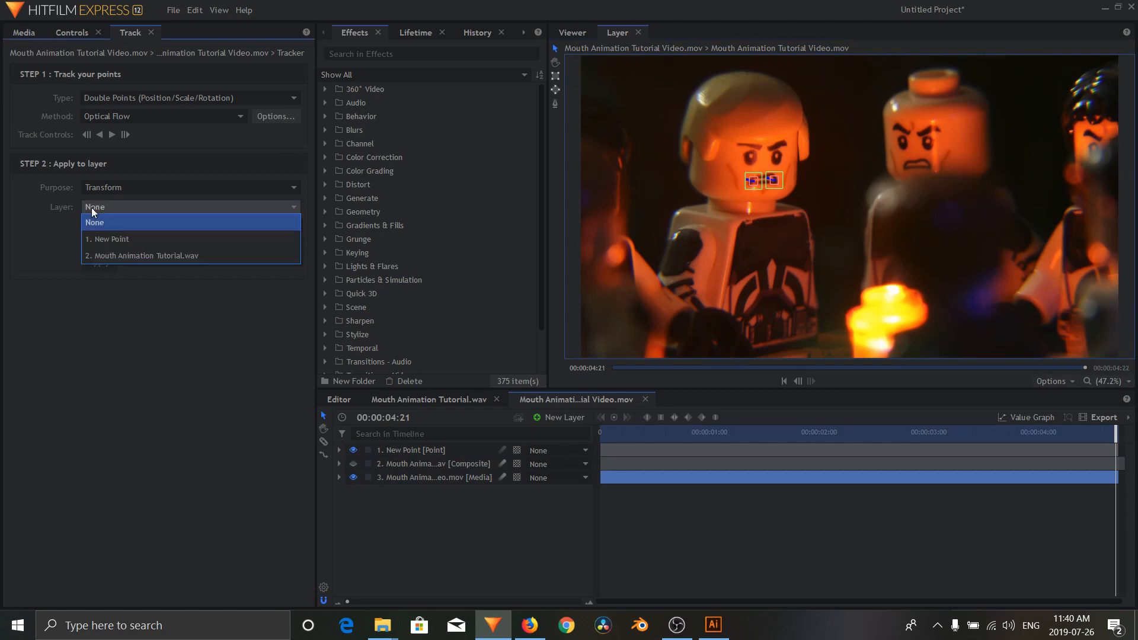
left_click(131, 240)
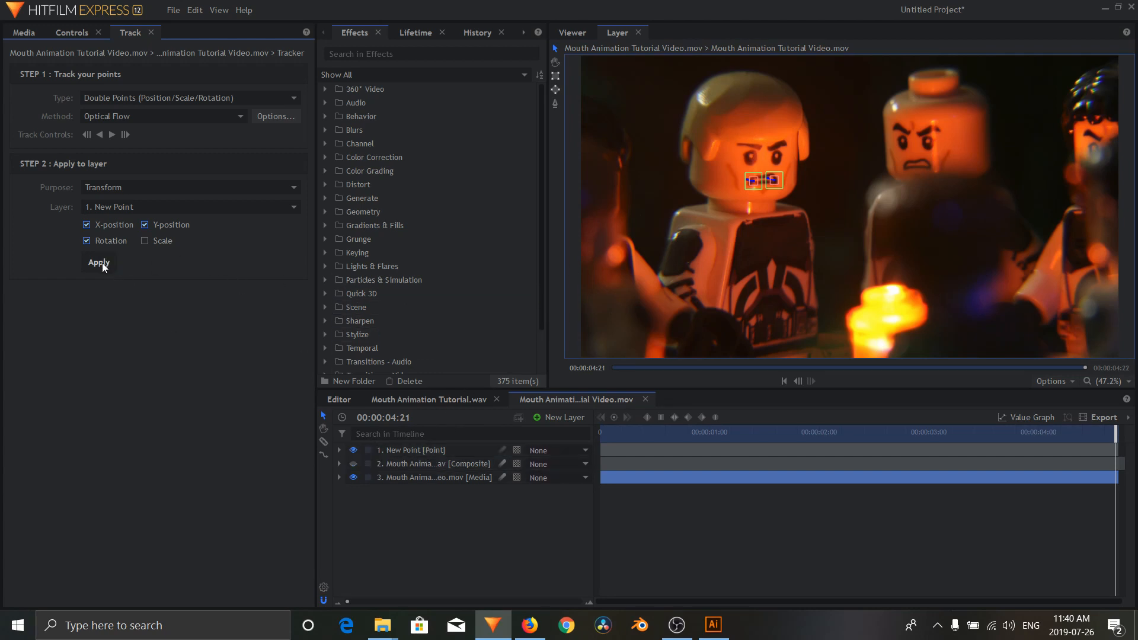
left_click(428, 448)
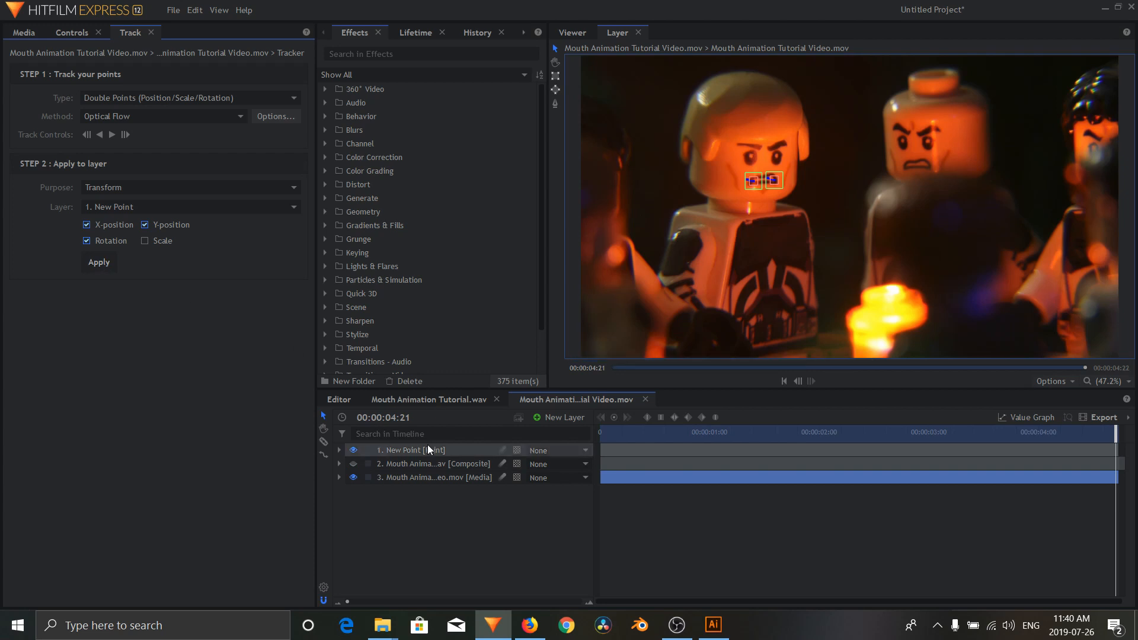
Step: Return to the composite view, make the mouth composite layer visible again, and move the playhead to 00:00:02:14
left_click(573, 33)
left_click_drag(814, 440, 599, 451)
left_click(380, 464)
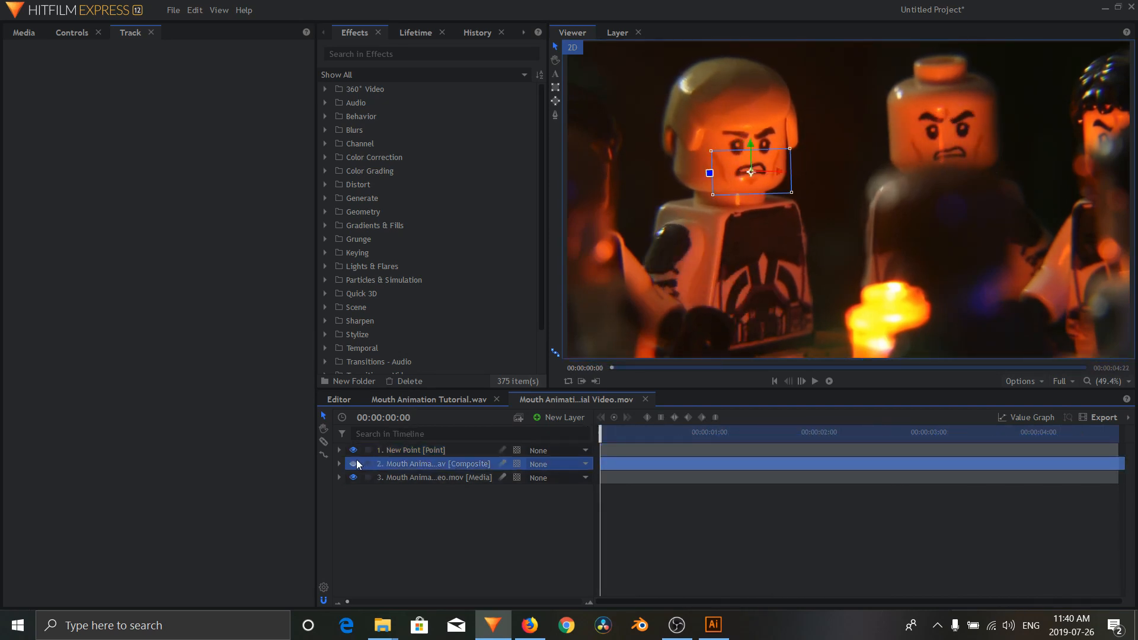
left_click_drag(845, 439, 871, 438)
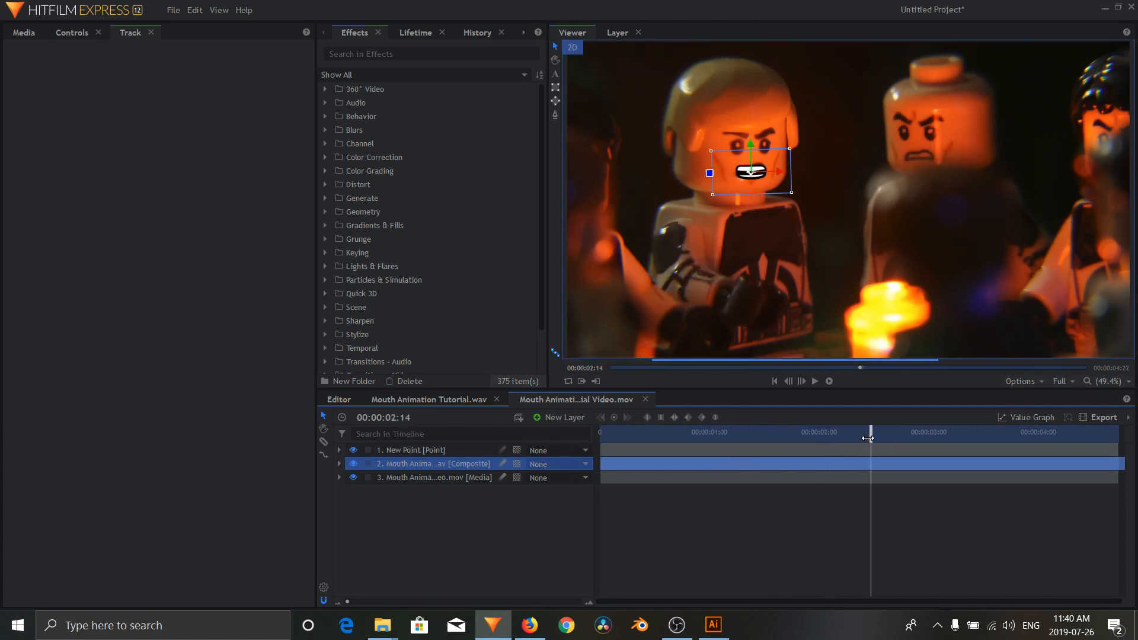
Step: Parent the mouth composite layer to the New Point layer
left_click(554, 461)
left_click(485, 518)
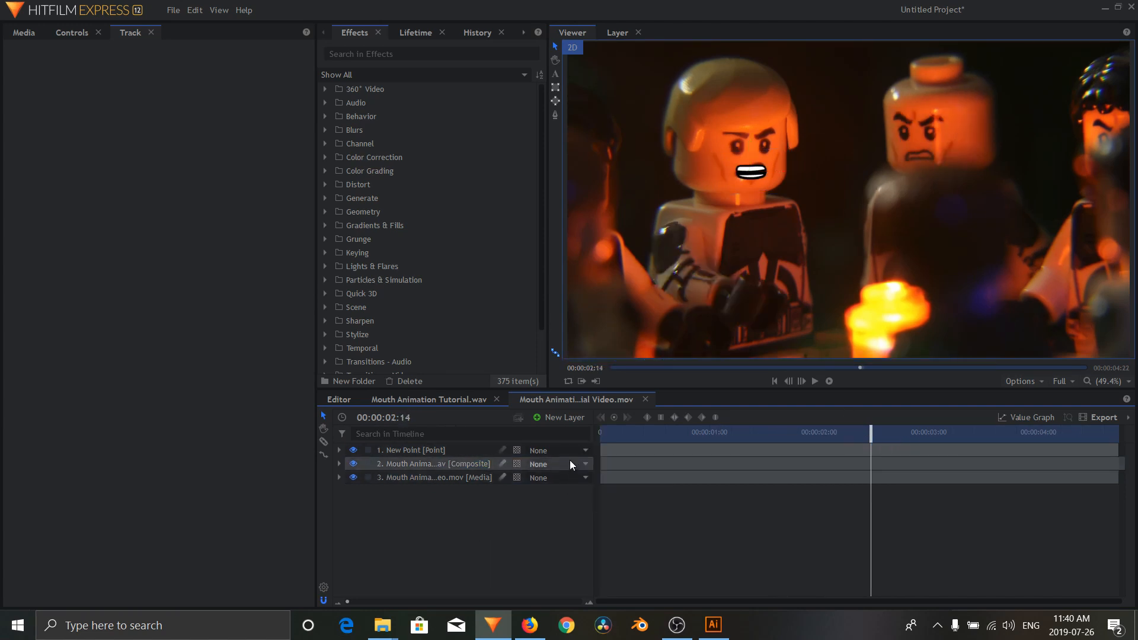
left_click(571, 462)
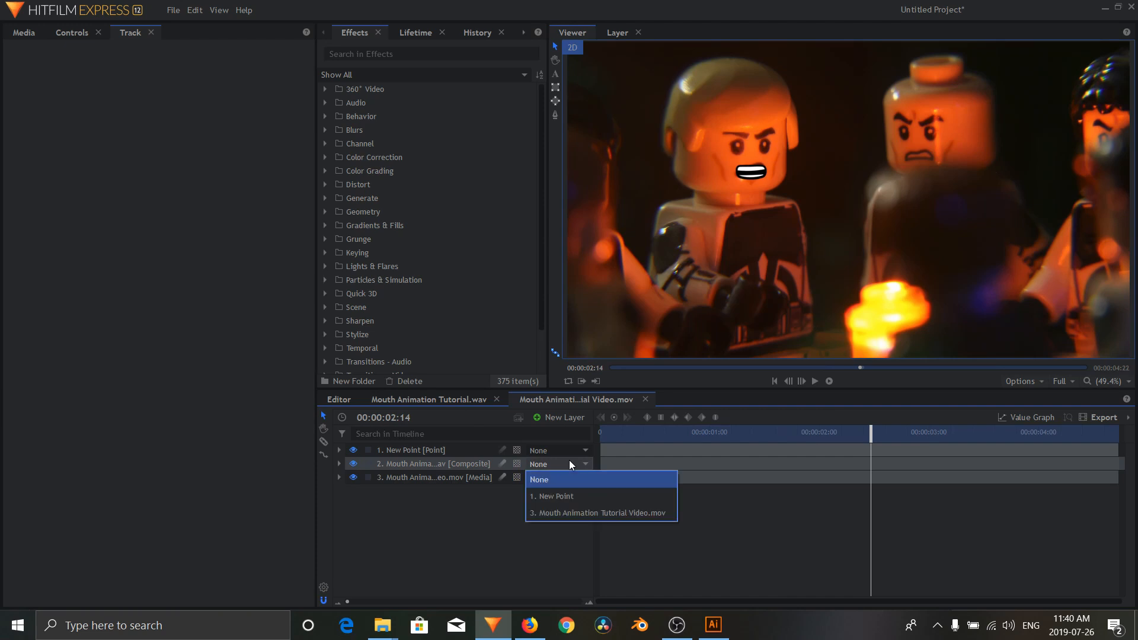
left_click(581, 496)
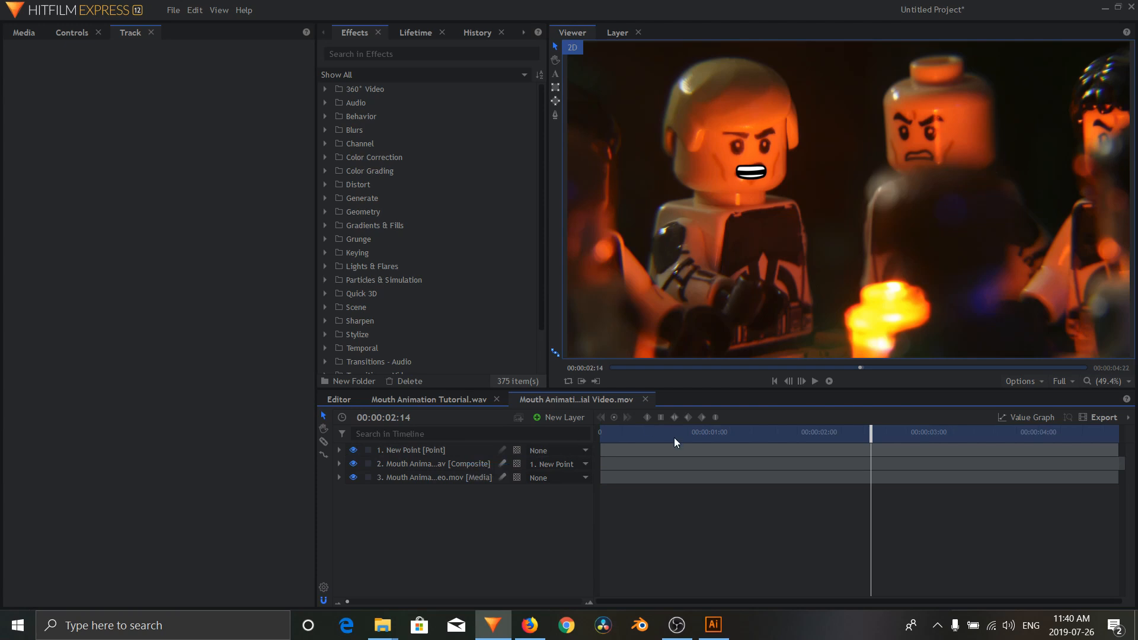
Step: Play the composite from the start to check the tracked mouth, and return to the first frame
left_click_drag(675, 440, 571, 439)
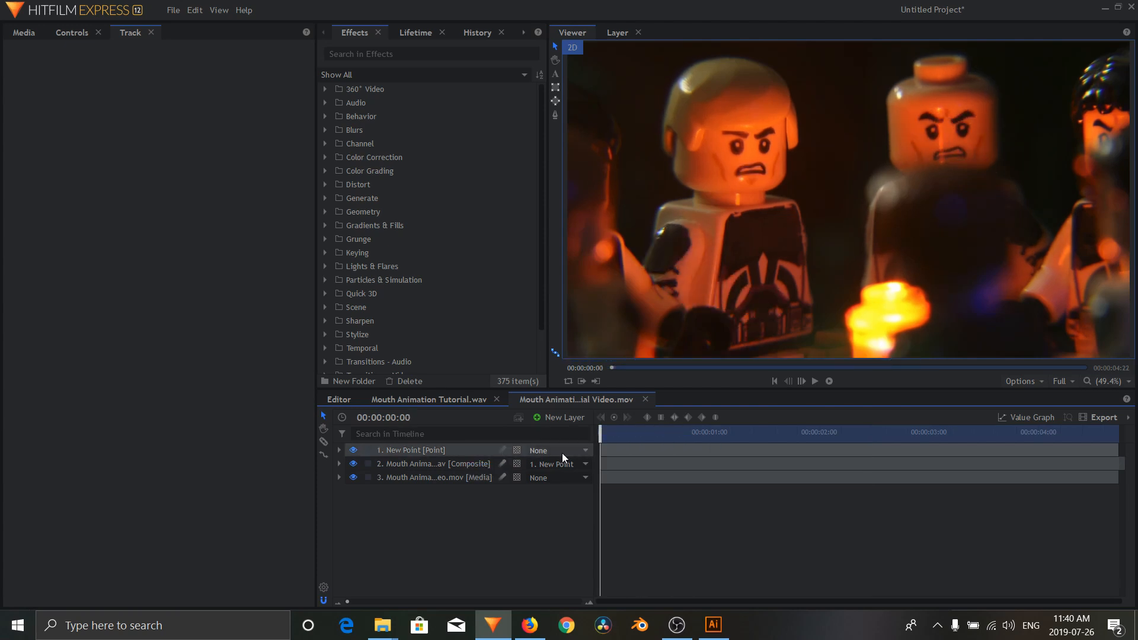
left_click(814, 381)
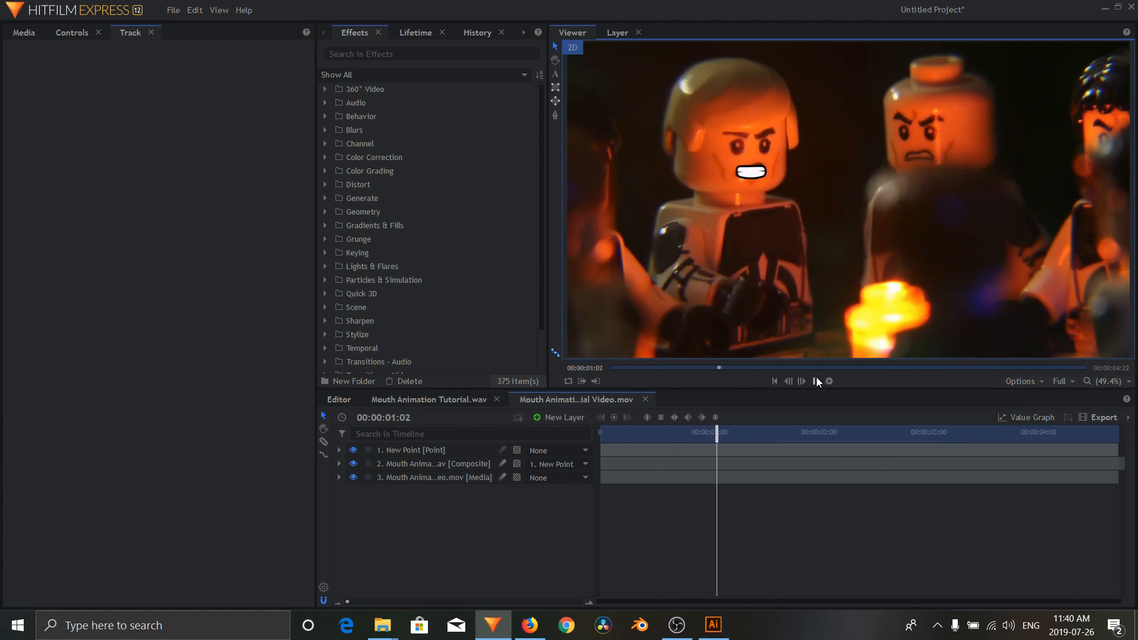
left_click(816, 380)
left_click(774, 381)
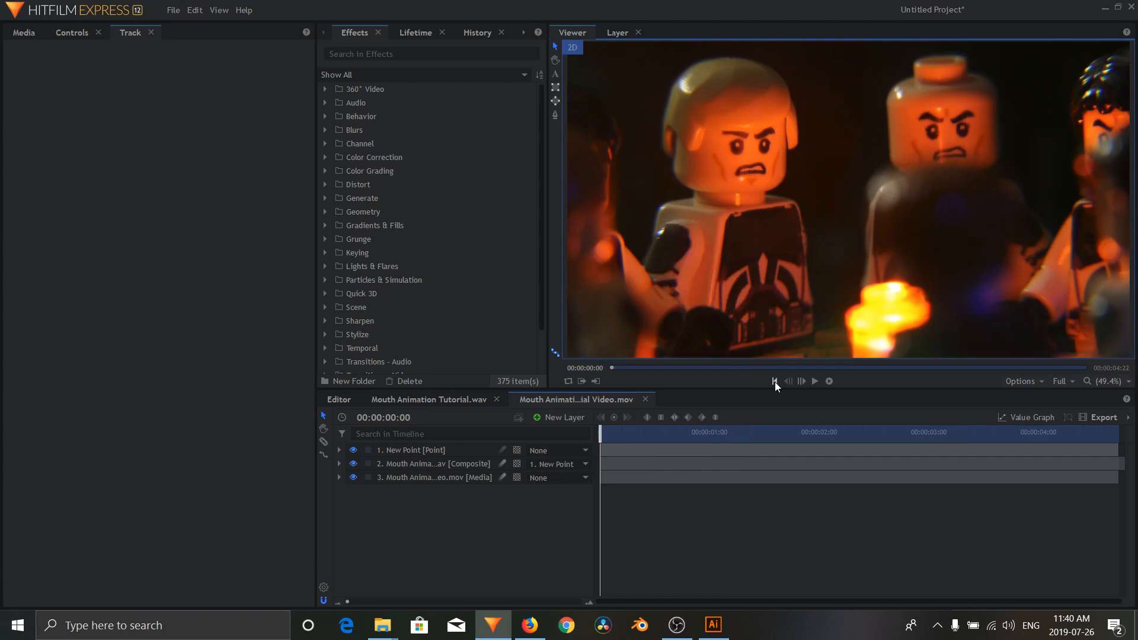
Step: Find the Clone Stamp effect, apply it to the video layer, and show it in the layer's controls
left_click(468, 478)
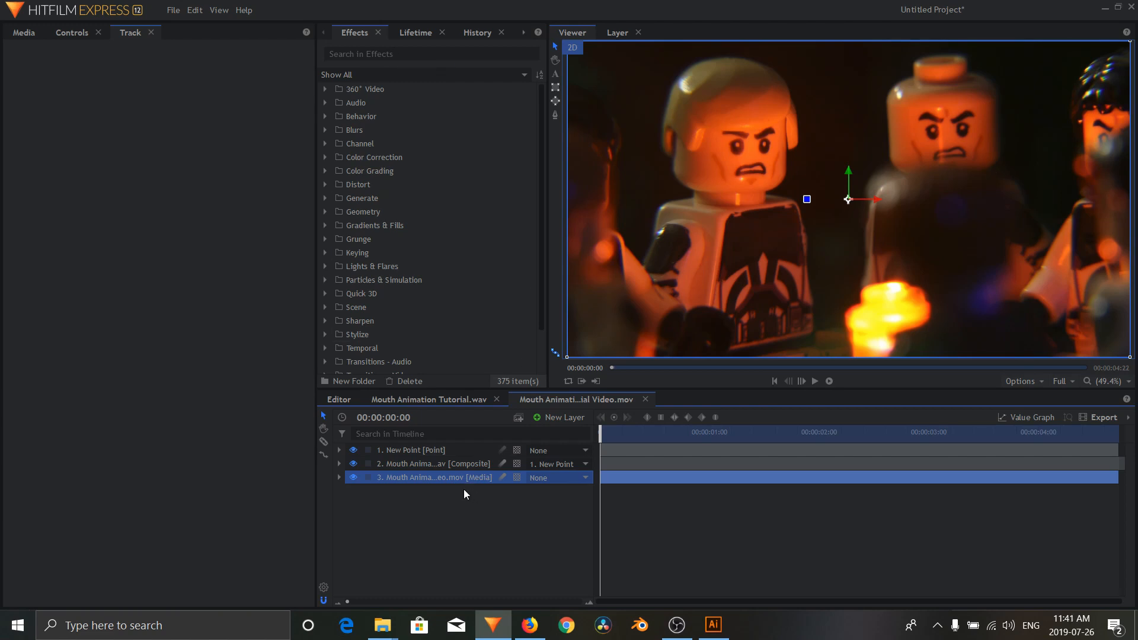
left_click(441, 55)
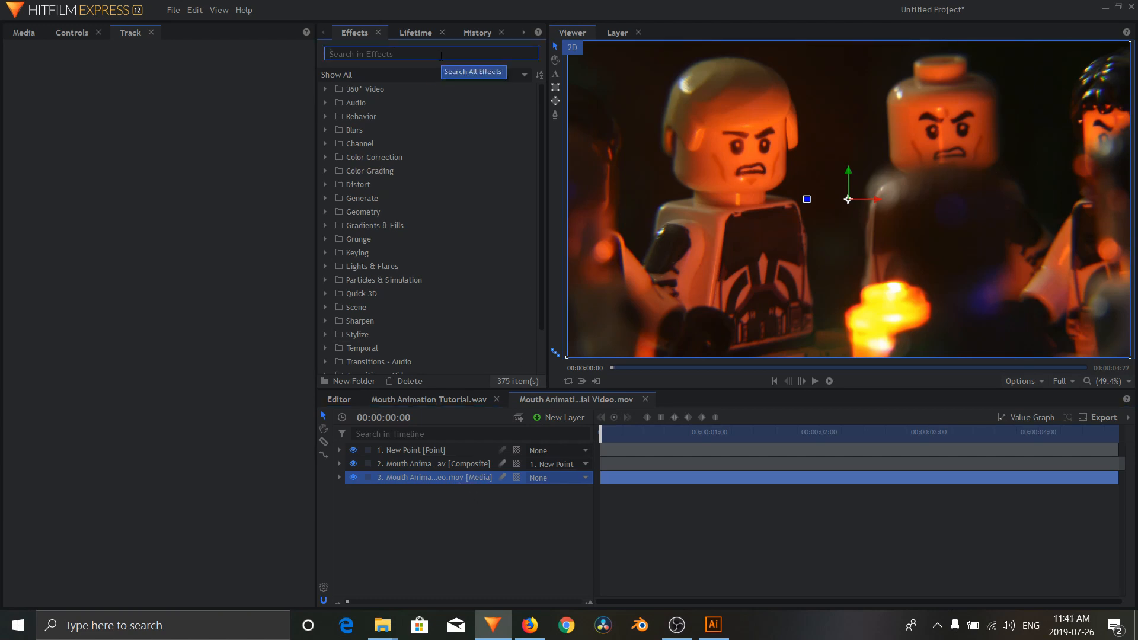
type("clone s")
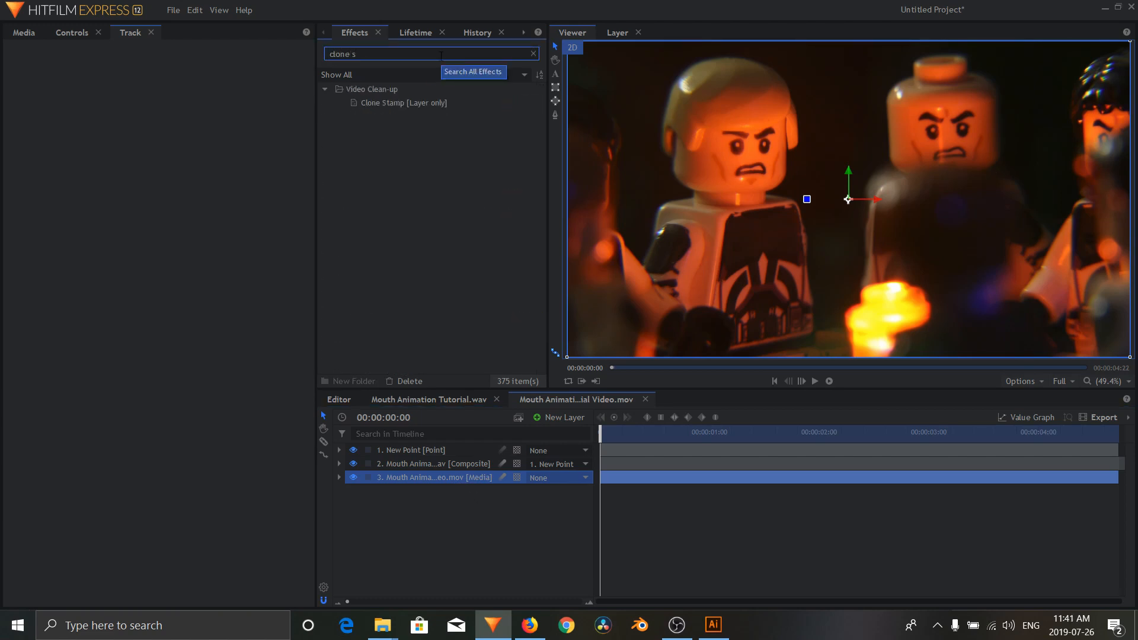
left_click(432, 108)
mouse_move(397, 108)
left_mouse_down()
mouse_move(432, 216)
mouse_move(438, 478)
left_mouse_up()
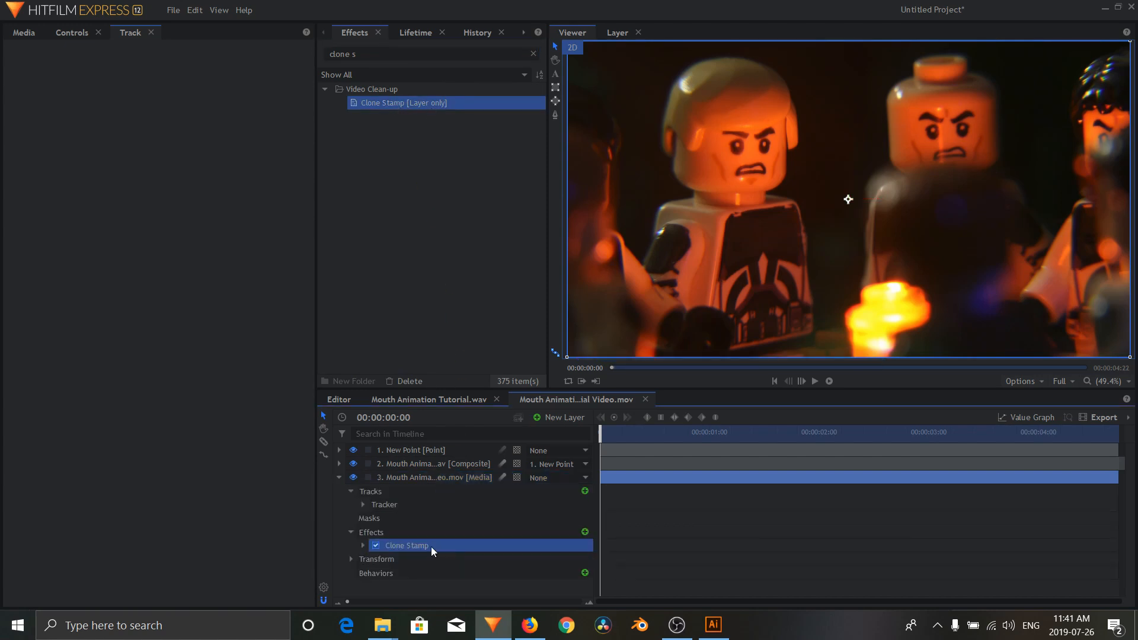
left_click(66, 30)
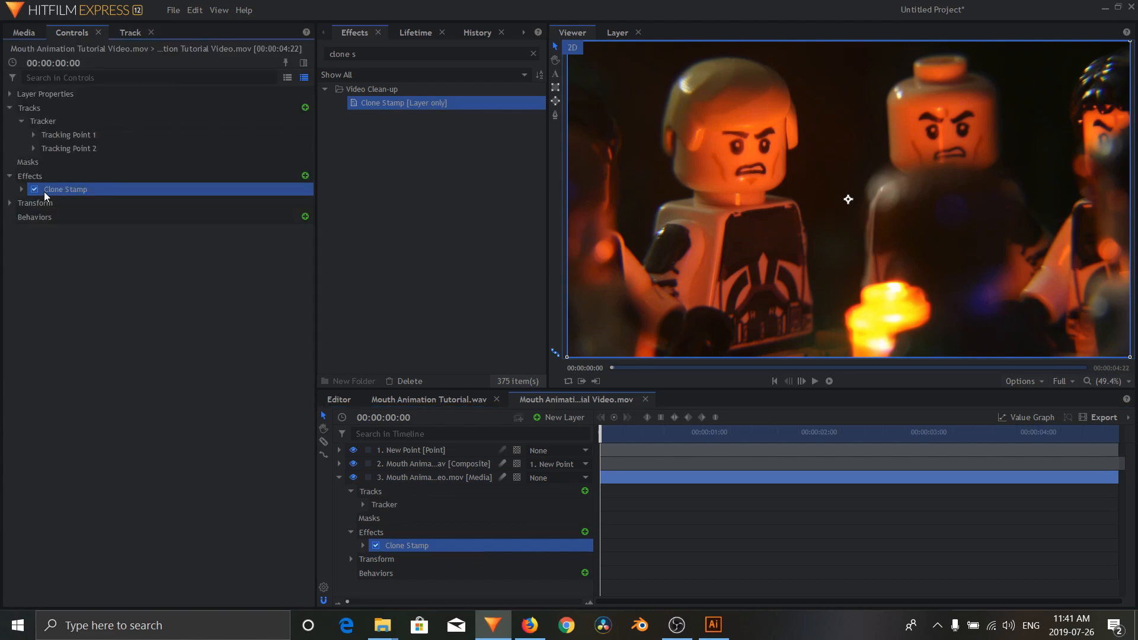
Step: Create a black 1920 by 1080 plane layer named Clone Stamp
left_click(556, 422)
left_click(561, 428)
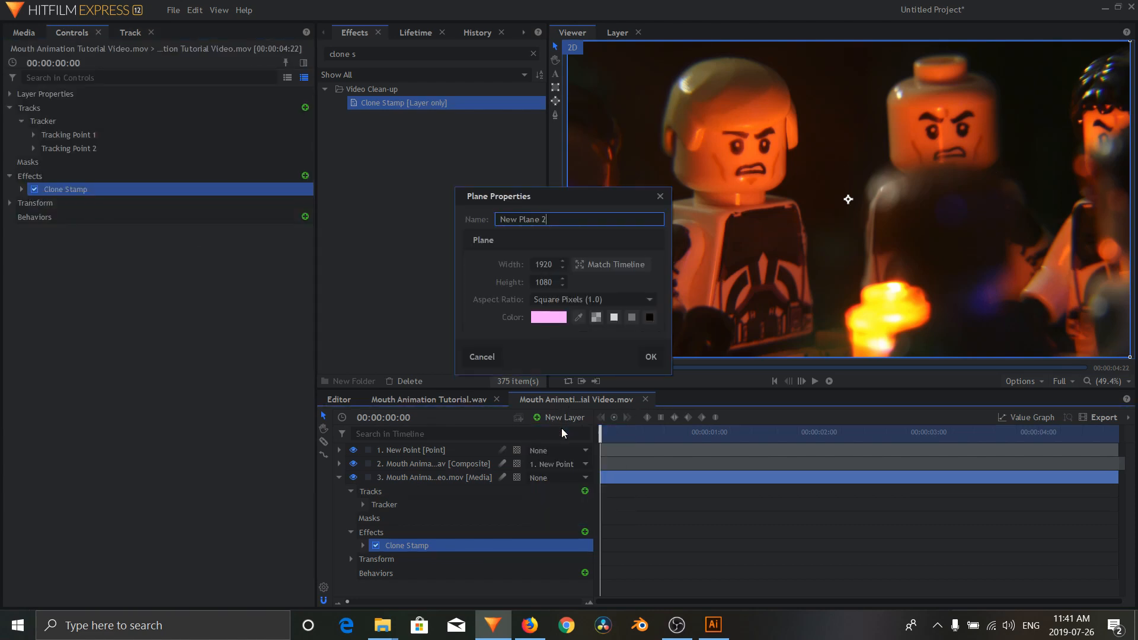
left_click(650, 318)
left_click_drag(551, 219, 431, 205)
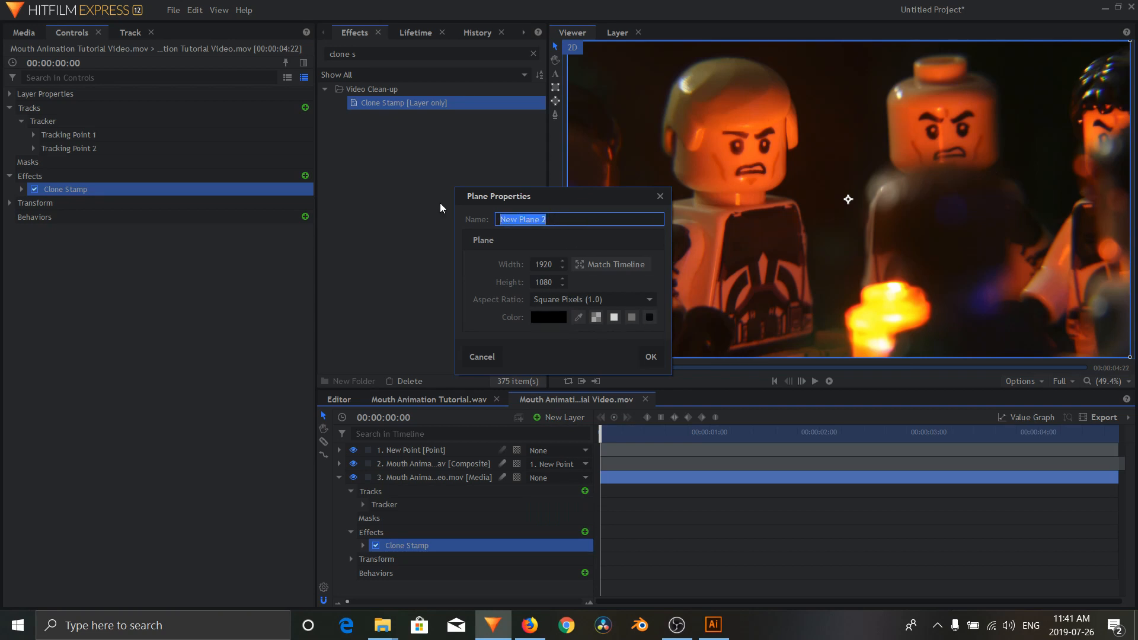
type("Clone Stamp")
key("Return")
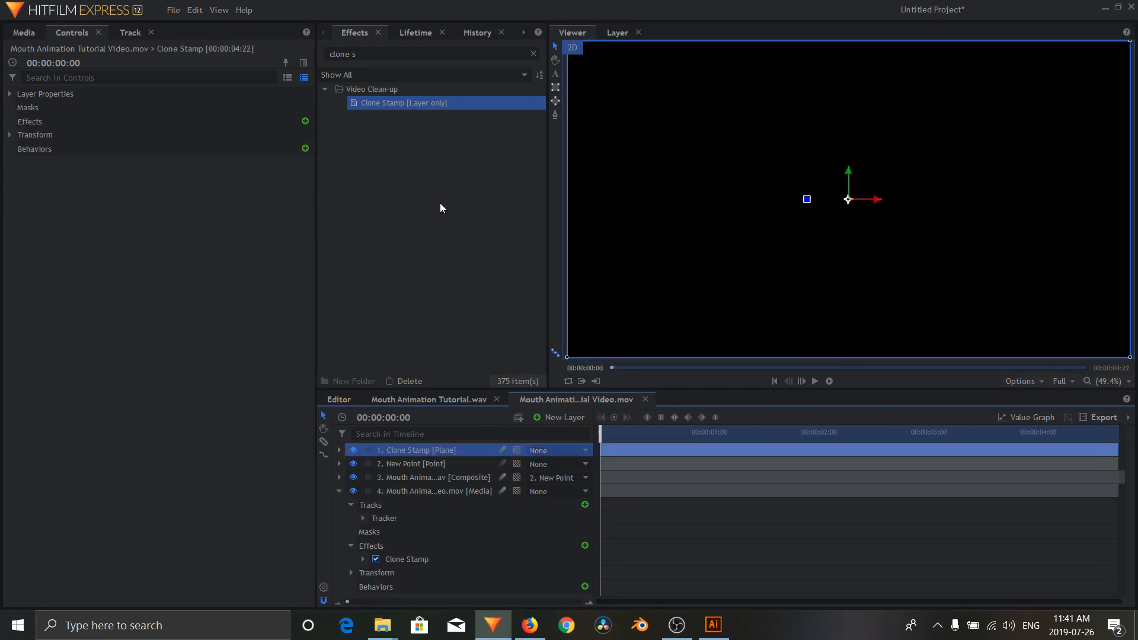
Step: Hide the Clone Stamp plane, then shrink and tilt it to fit the bare skin between the eyes and the printed mouth
left_click(354, 452)
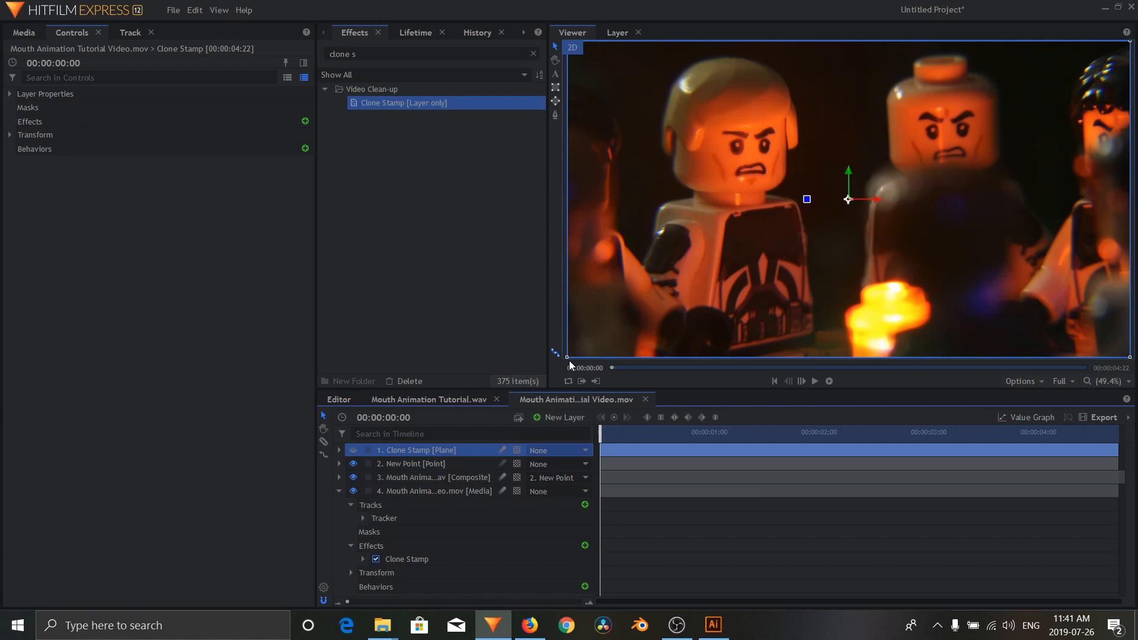
mouse_move(566, 358)
left_mouse_down()
mouse_move(605, 332)
mouse_move(683, 315)
mouse_move(843, 201)
left_mouse_up()
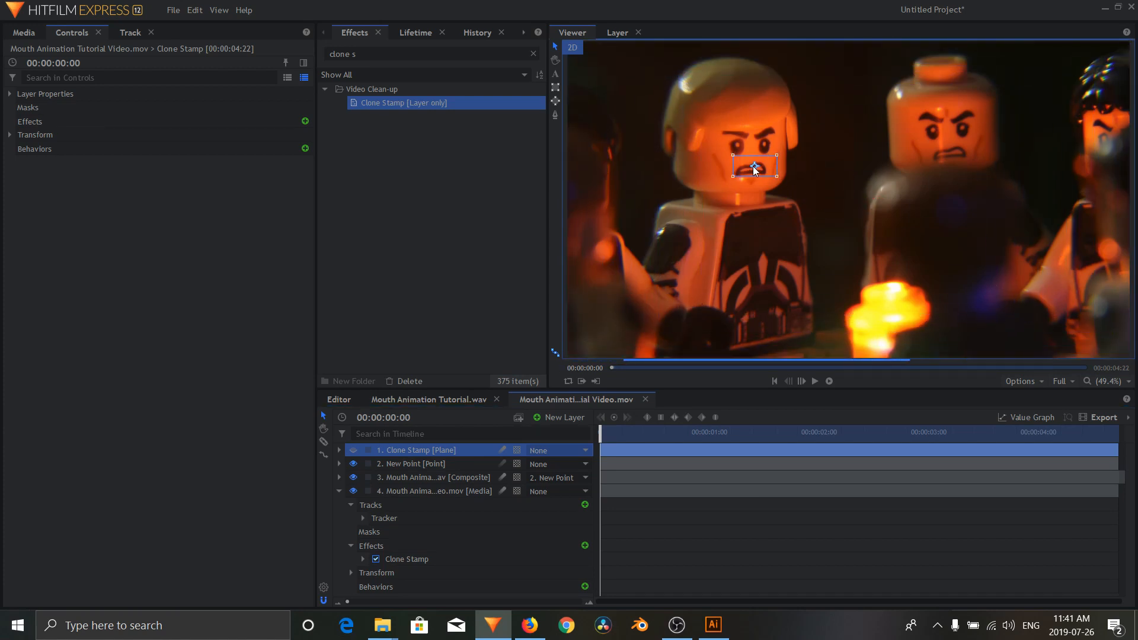
scroll(753, 166, "up", 8)
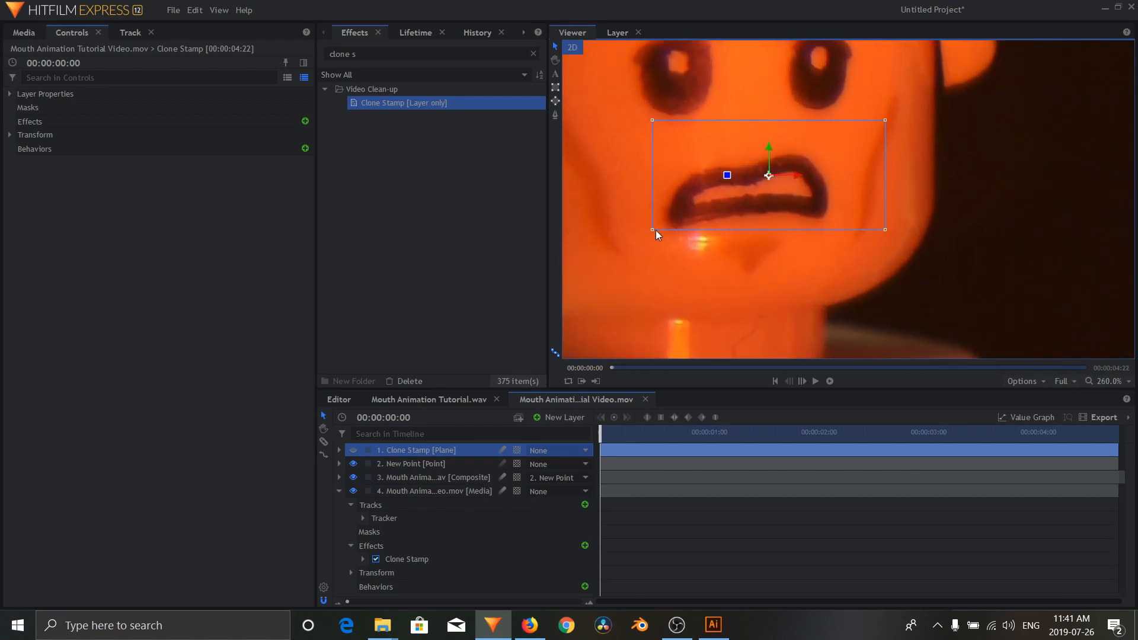
mouse_move(653, 230)
left_mouse_down()
mouse_move(773, 181)
mouse_move(764, 137)
mouse_move(703, 148)
mouse_move(741, 138)
left_mouse_up()
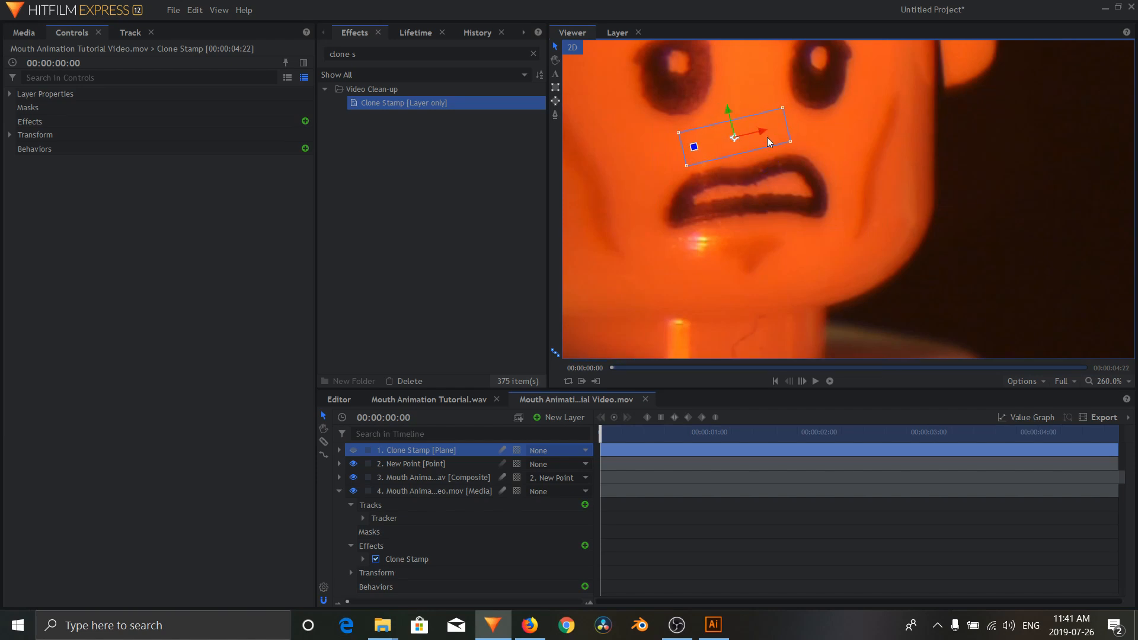
Step: Parent the Clone Stamp plane to the New Point layer
left_click(554, 453)
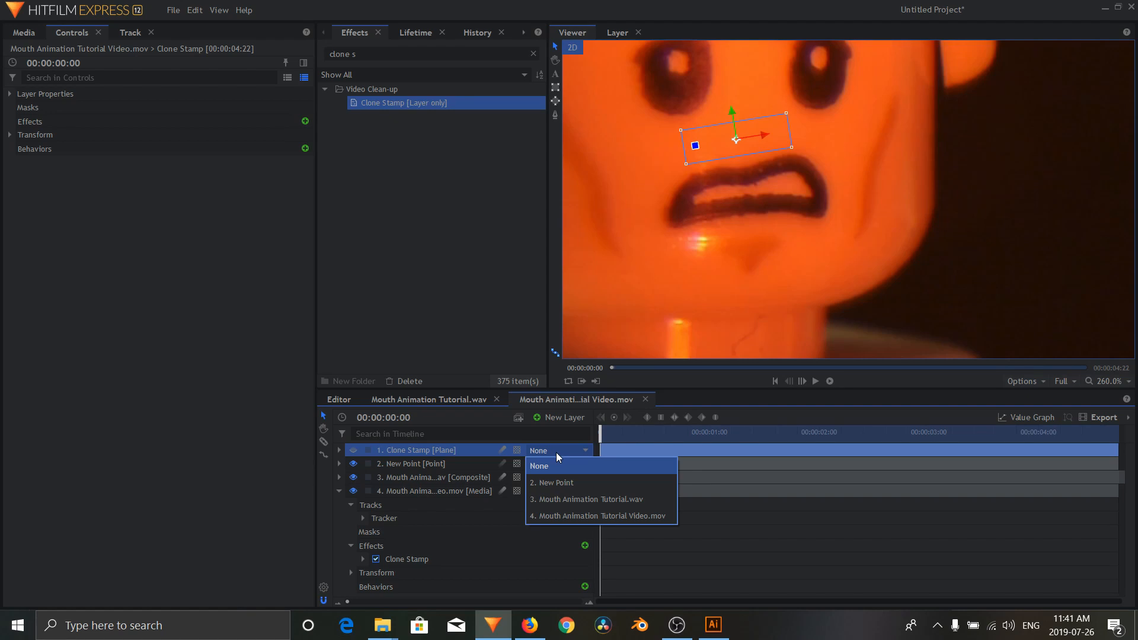
left_click(558, 483)
left_click_drag(630, 432, 590, 464)
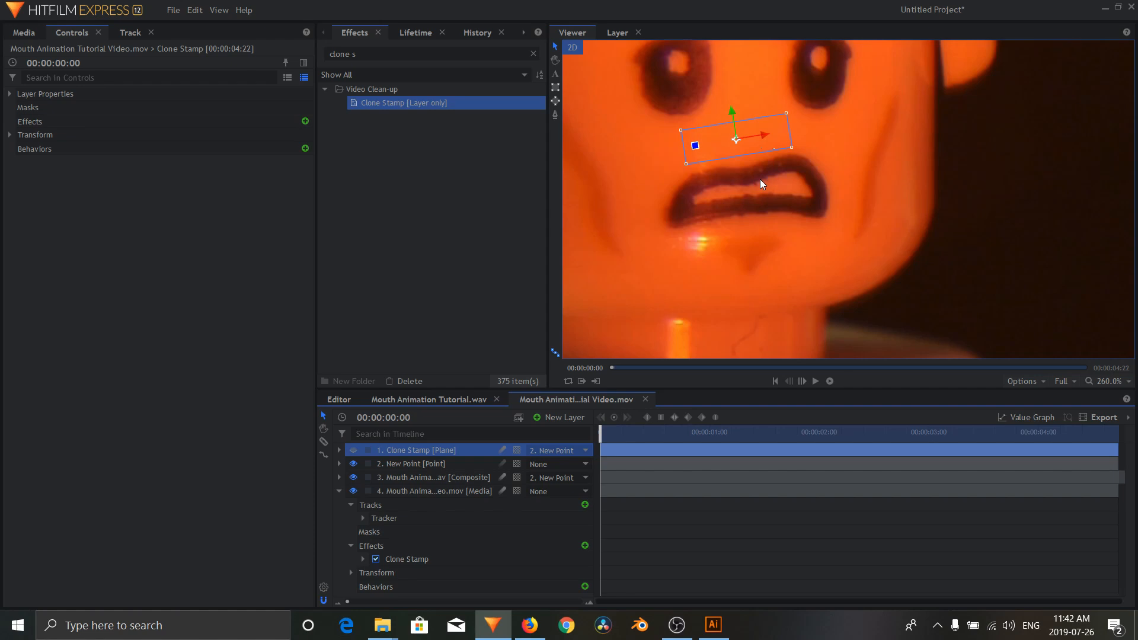
Step: Set the Clone Mask of the video layer's Clone Stamp effect to the Clone Stamp plane
left_click(472, 558)
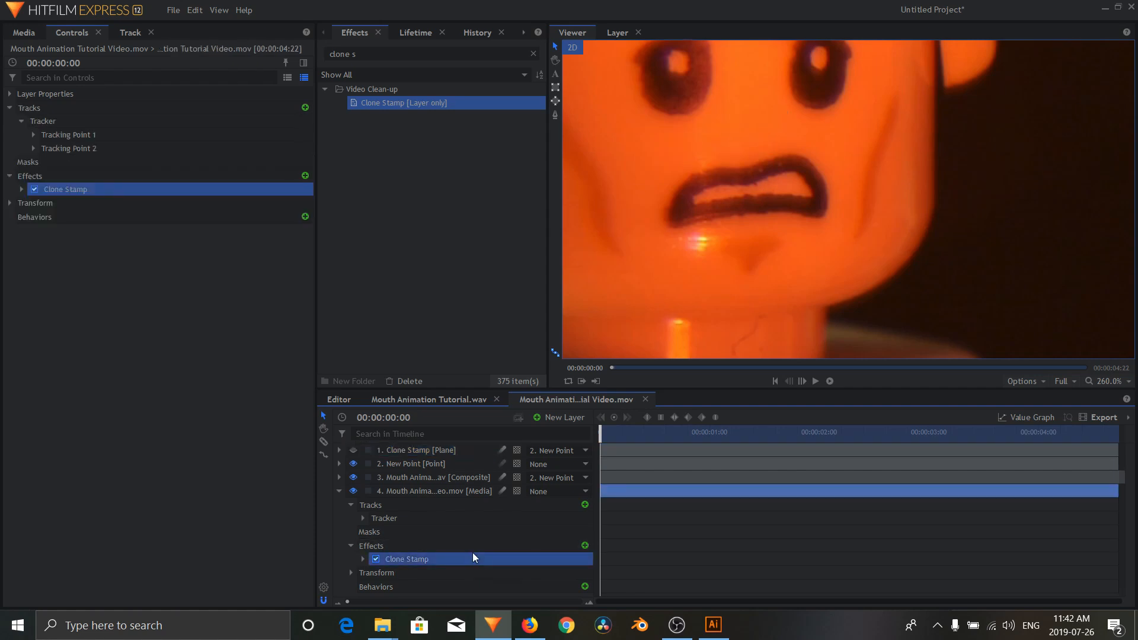
left_click(20, 190)
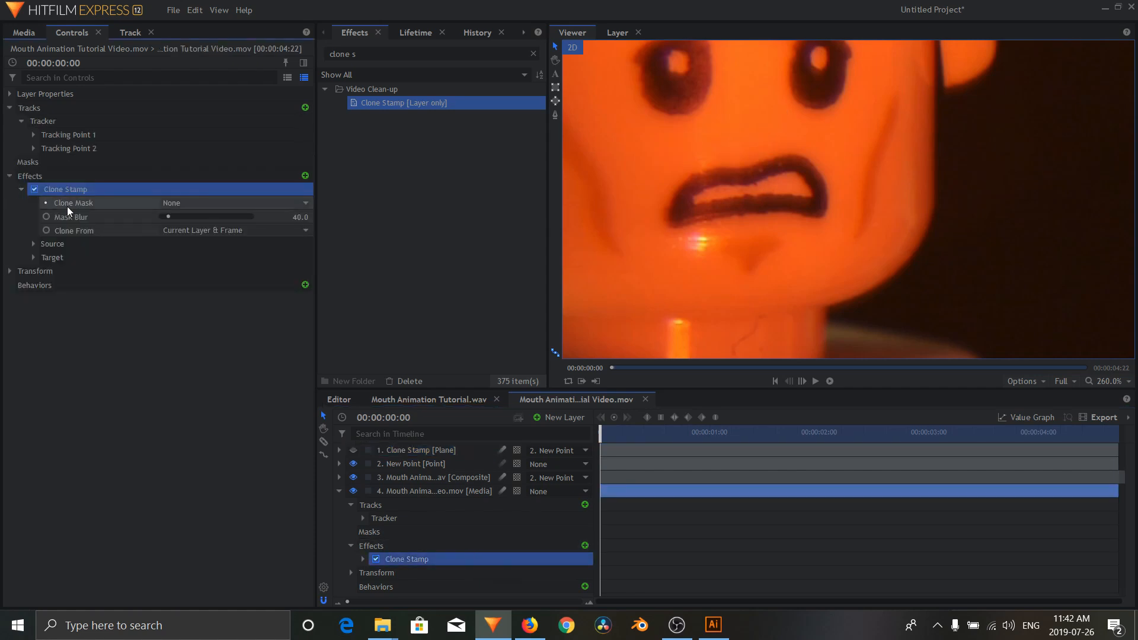
left_click(176, 203)
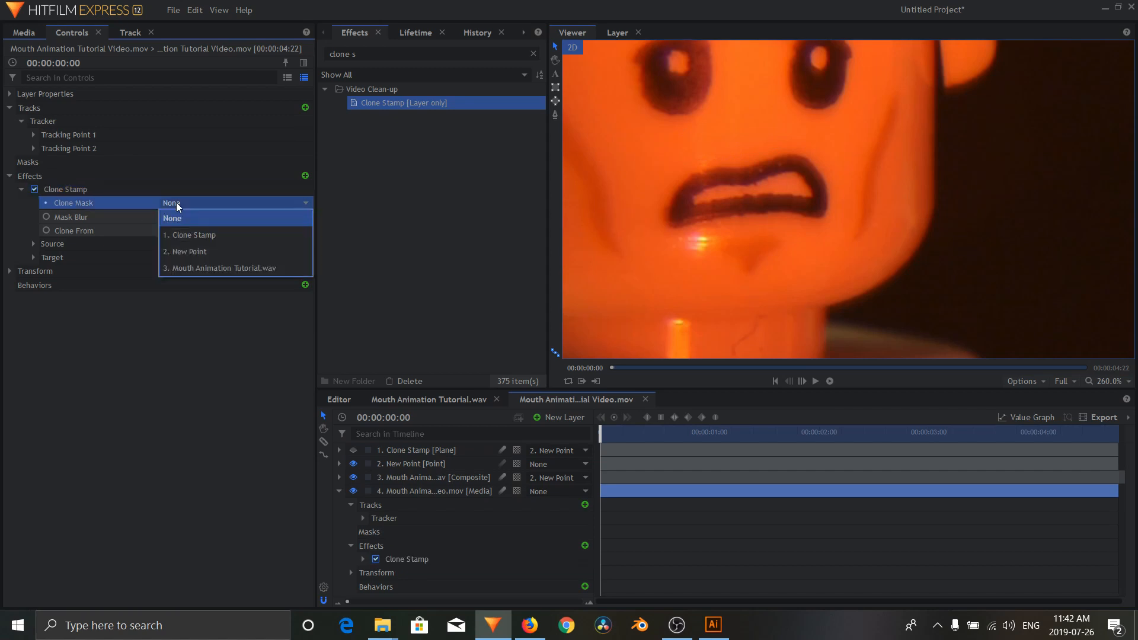
left_click(188, 236)
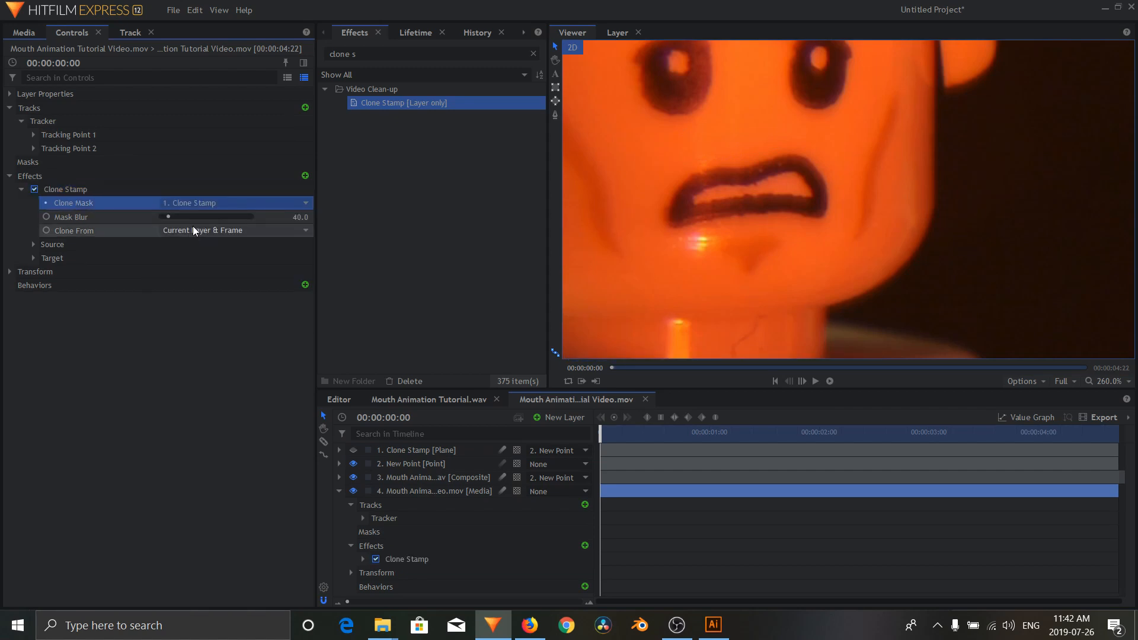
Step: Set the effect's Source layer to the Clone Stamp plane and its Target layer to New Point
left_click(32, 245)
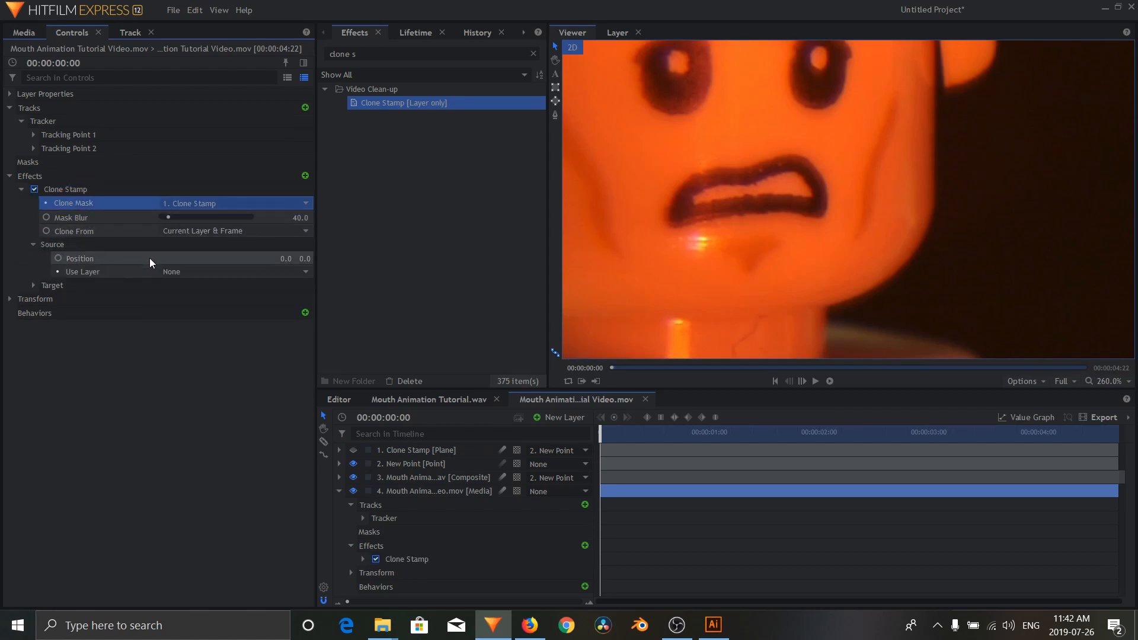
left_click(189, 272)
left_click(211, 304)
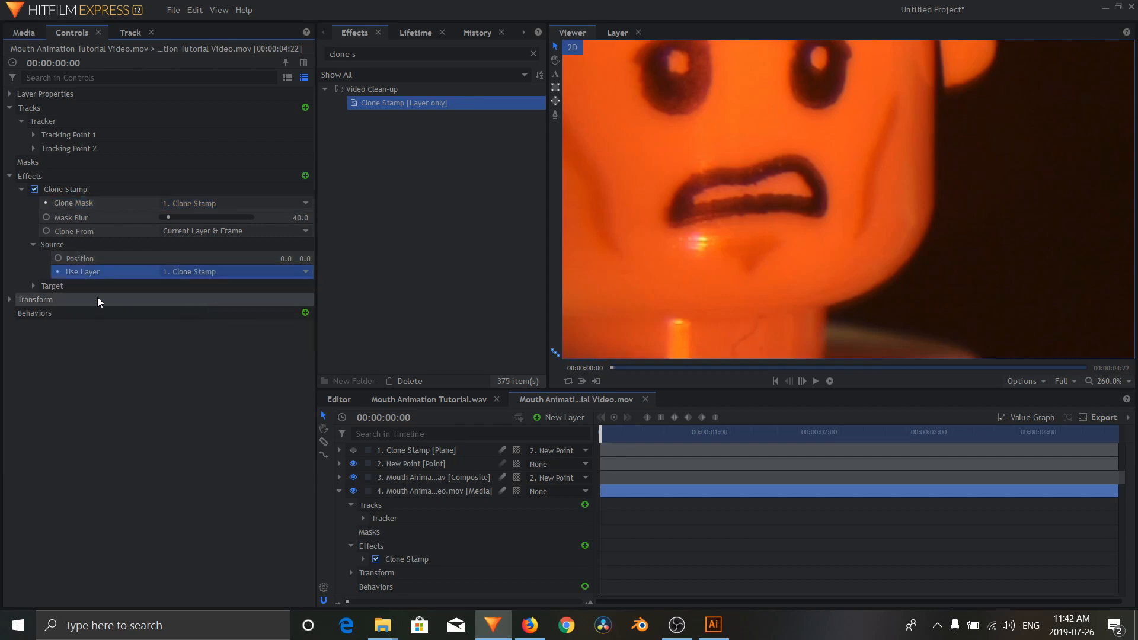
left_click(35, 287)
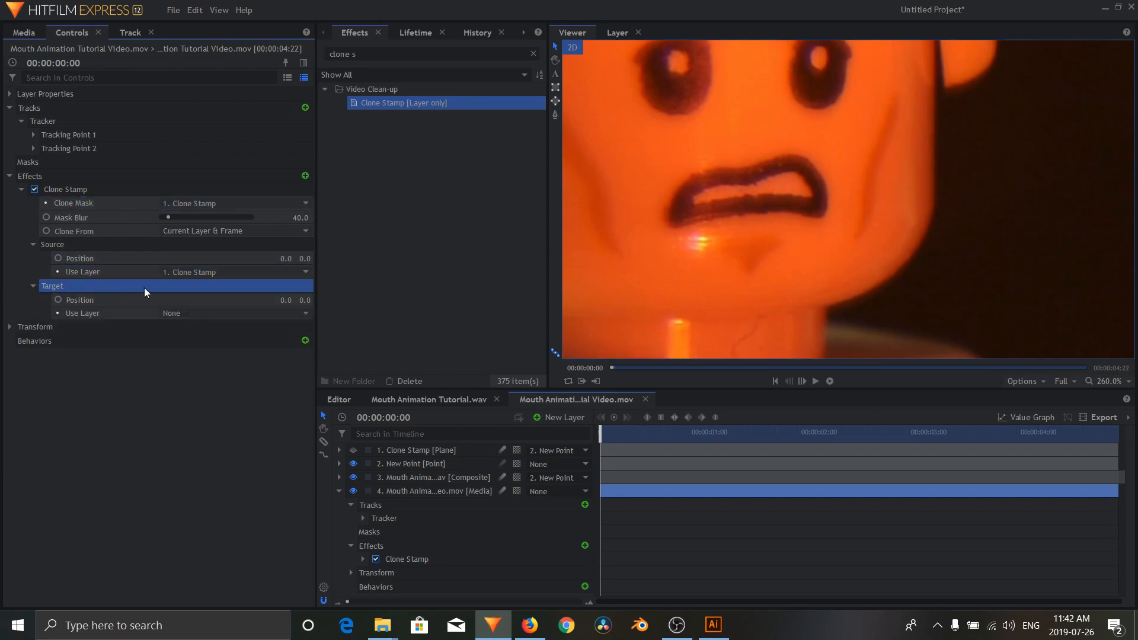
left_click(204, 314)
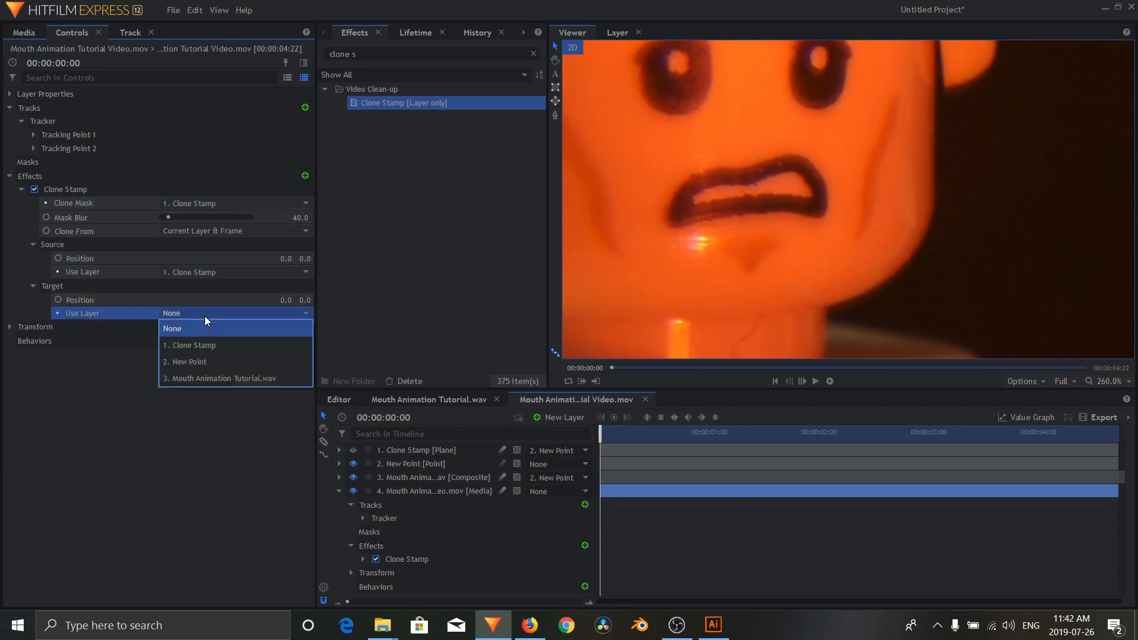
left_click(214, 360)
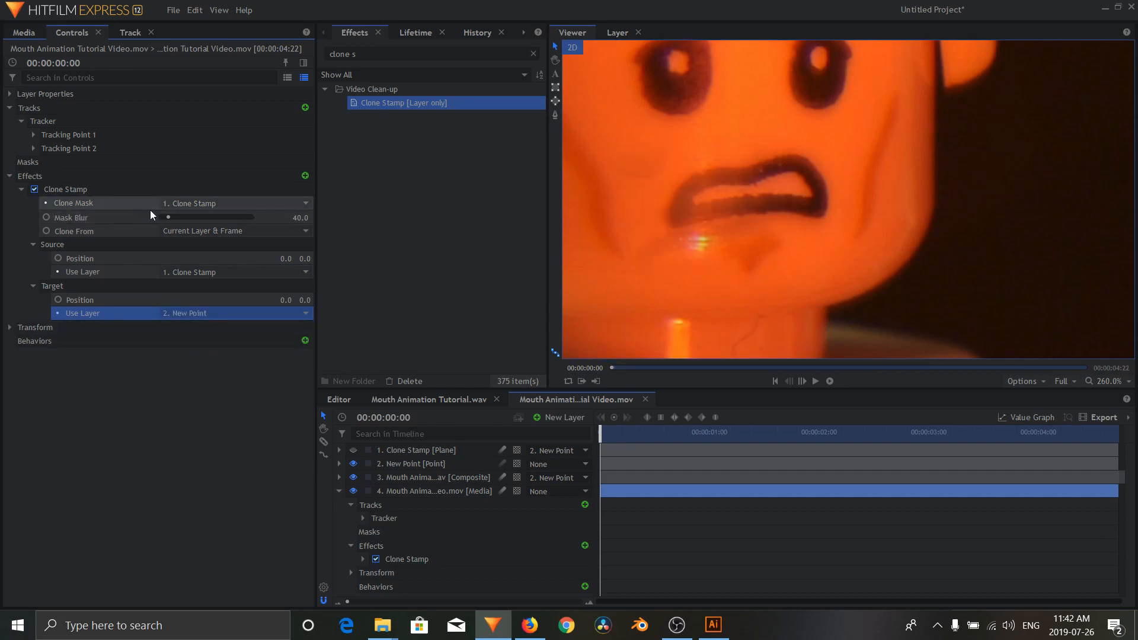
Step: Lower Mask Blur to 0 and move the source to about -338.1, 61.8 and the target to about -302.0, 83.3, over the upper mouth
mouse_move(302, 222)
left_mouse_down()
mouse_move(314, 215)
mouse_move(170, 214)
left_mouse_up()
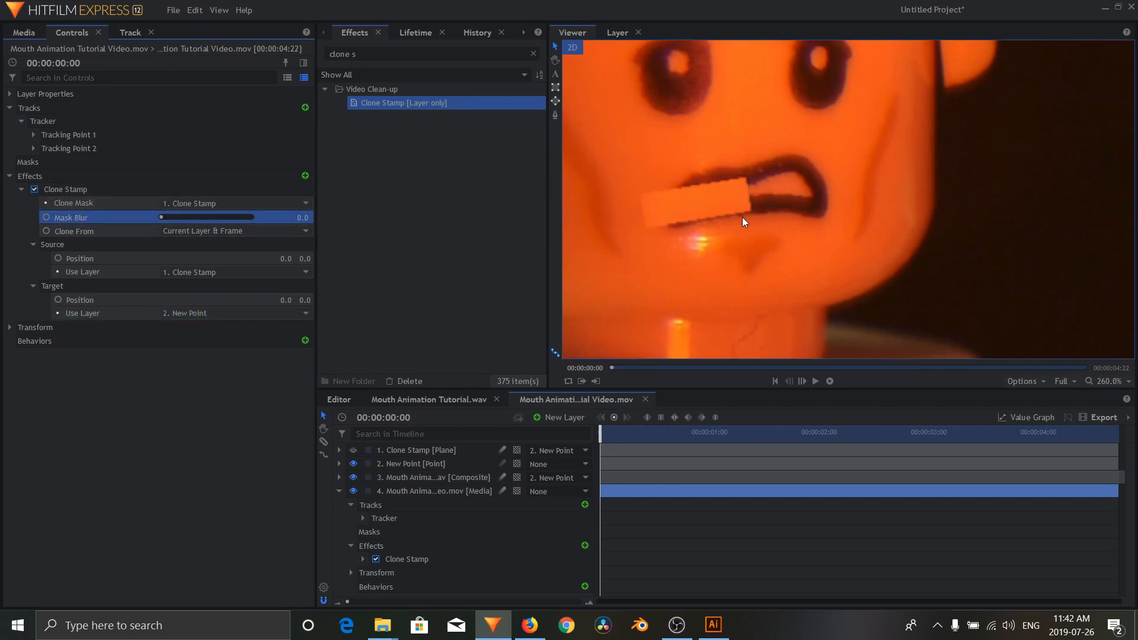
left_click(104, 188)
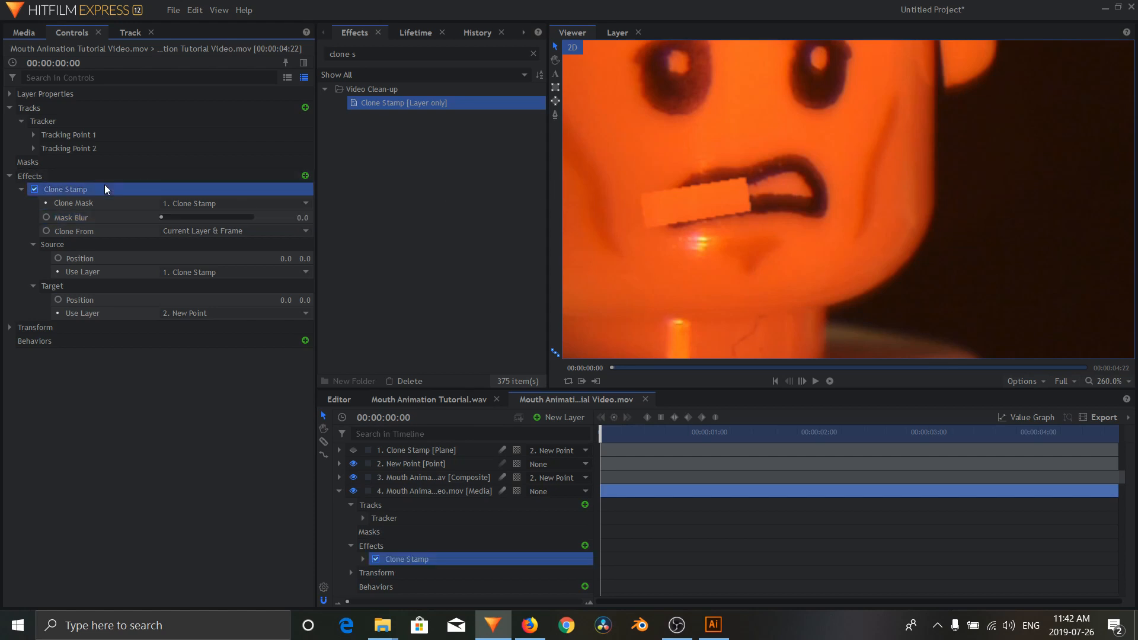
scroll(692, 222, "down", 4)
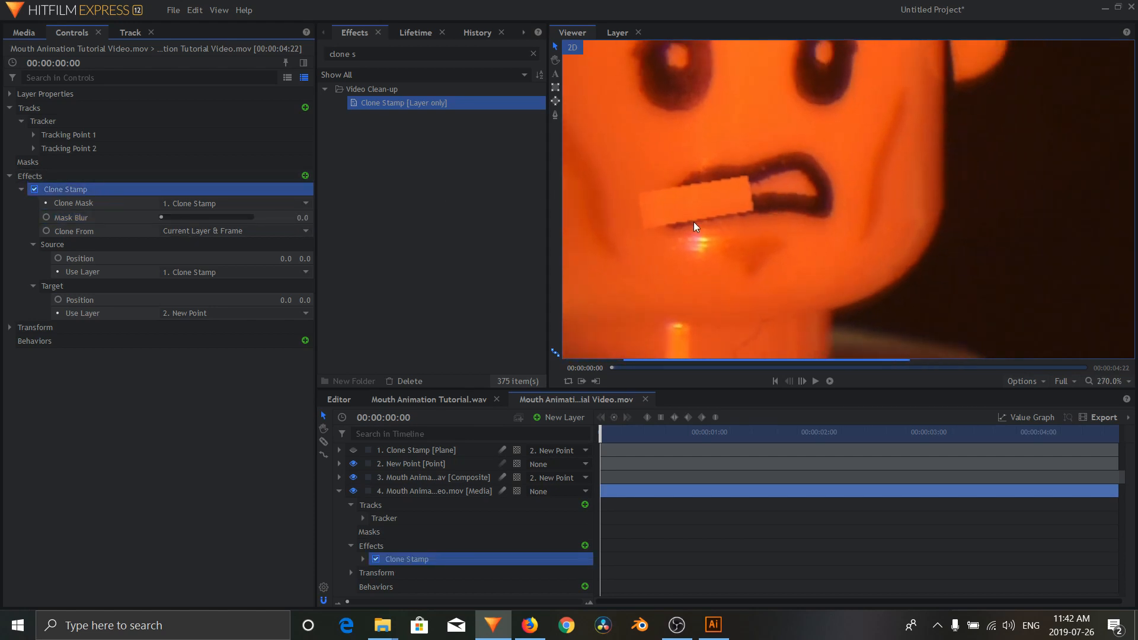
scroll(695, 212, "down", 1)
left_click_drag(979, 284, 717, 231)
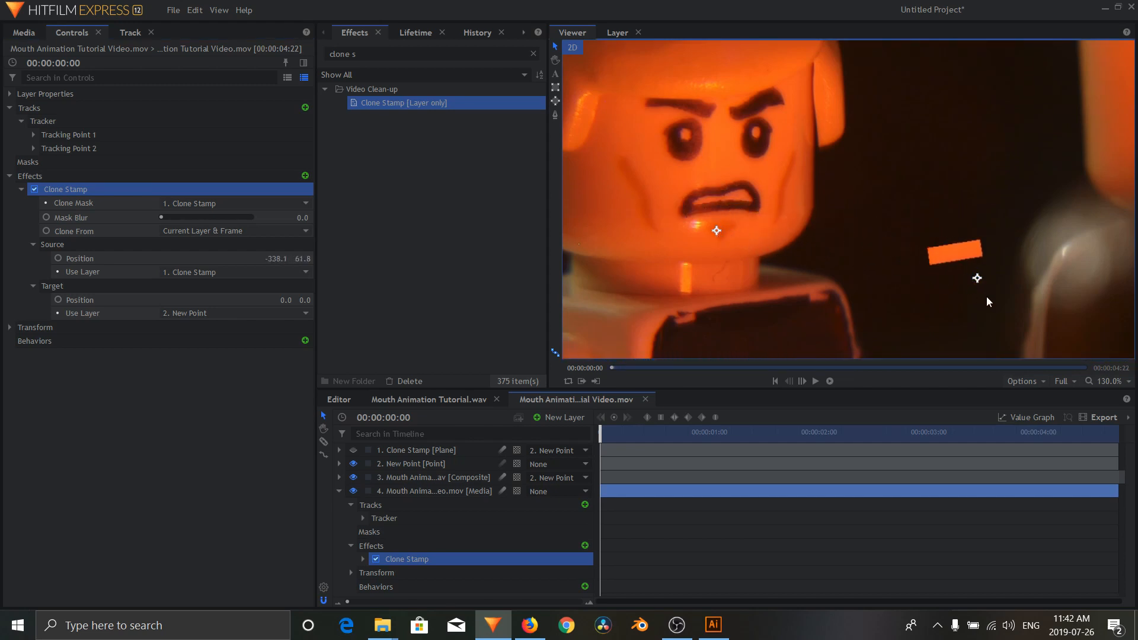
mouse_move(977, 284)
left_mouse_down()
mouse_move(808, 255)
mouse_move(745, 215)
left_mouse_up()
Step: Set the Clone Stamp effect's Mask Blur to 5 and collapse its settings
scroll(735, 194, "up", 5)
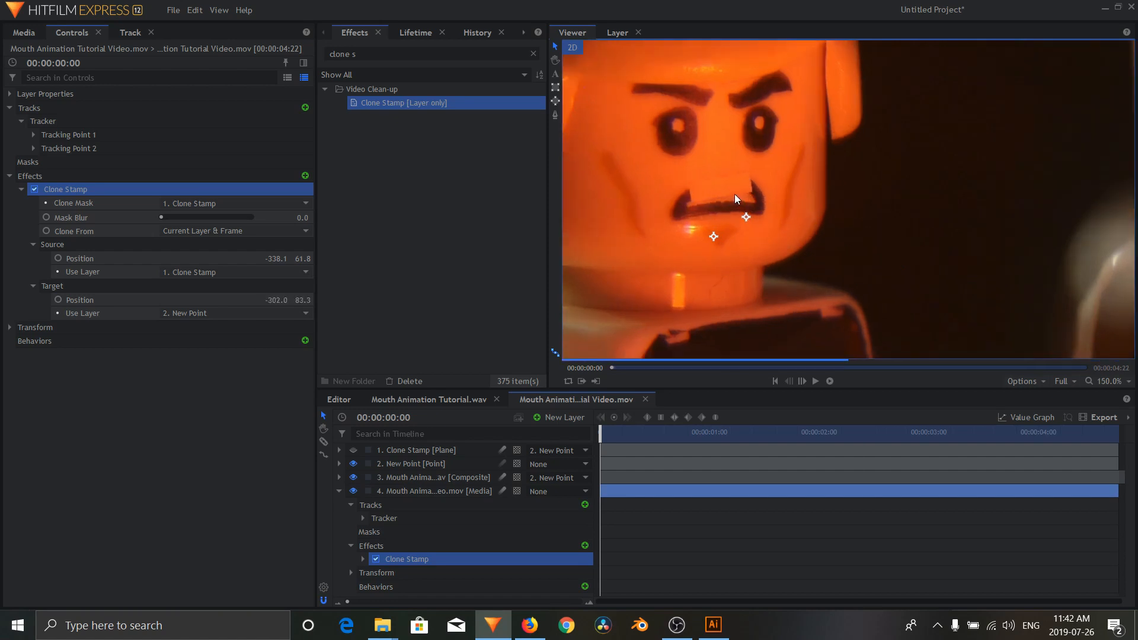
scroll(737, 192, "up", 1)
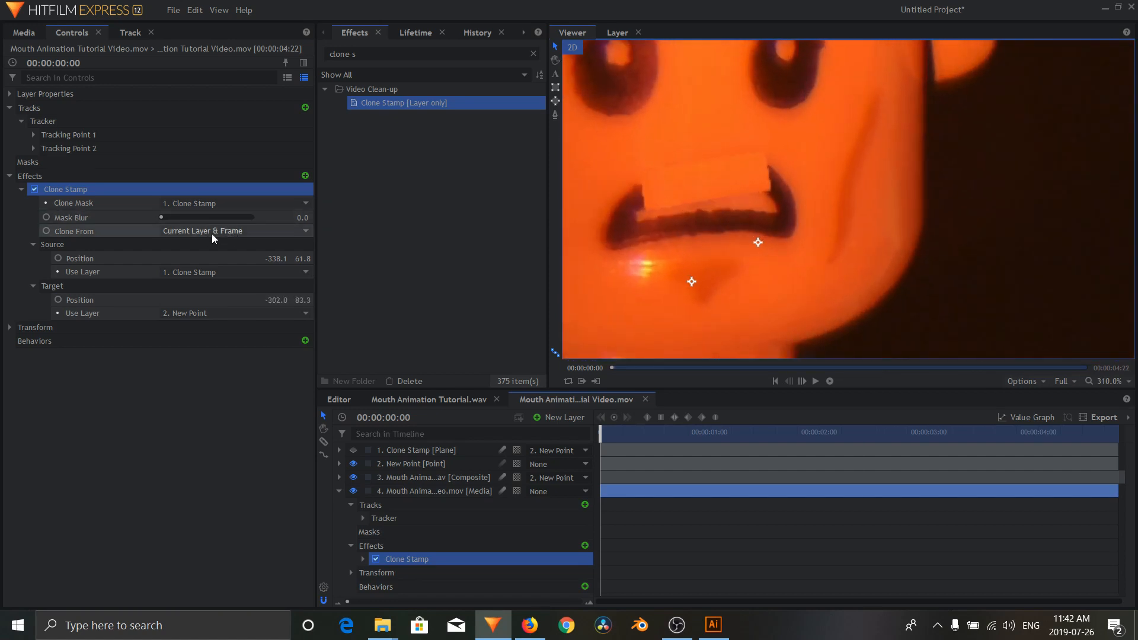
left_click(303, 217)
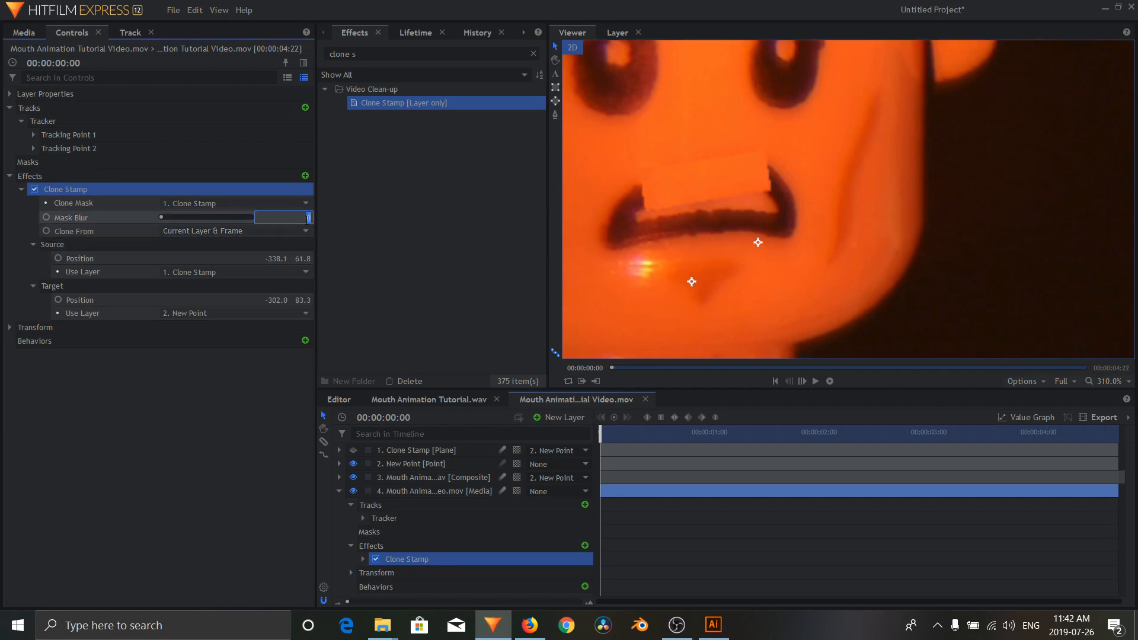
type("5")
left_click(306, 218)
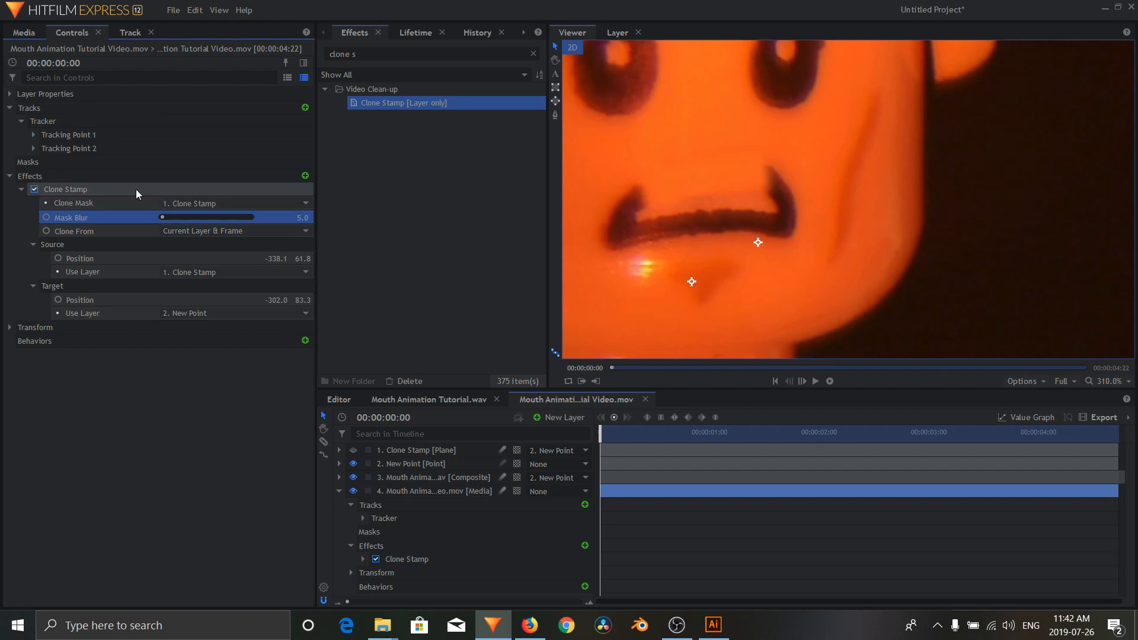
left_click(52, 190)
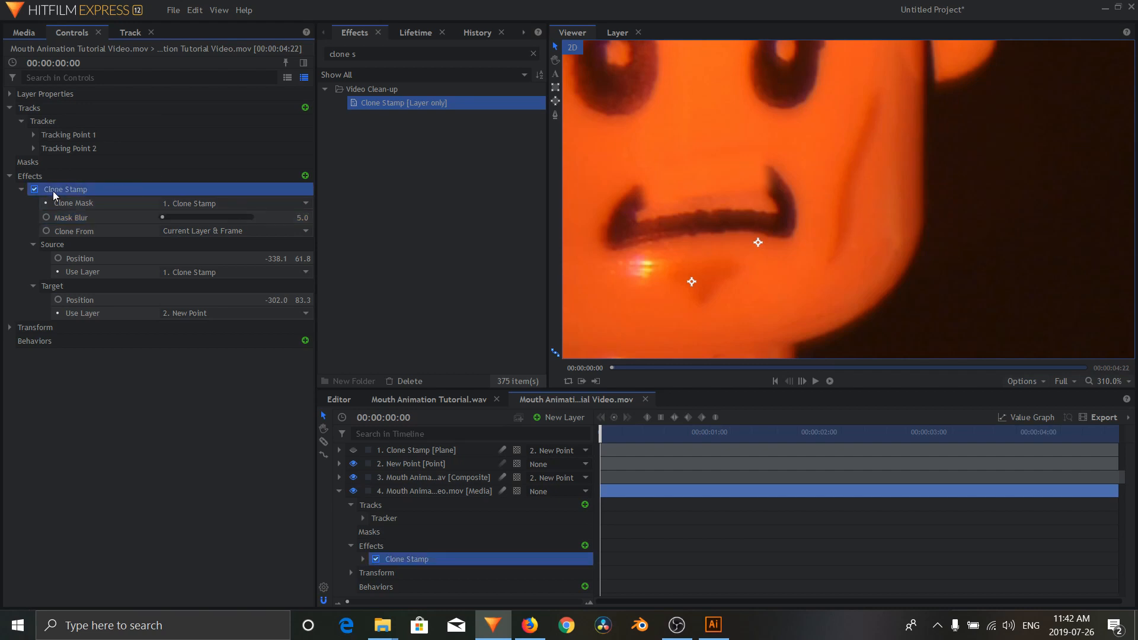
left_click(21, 190)
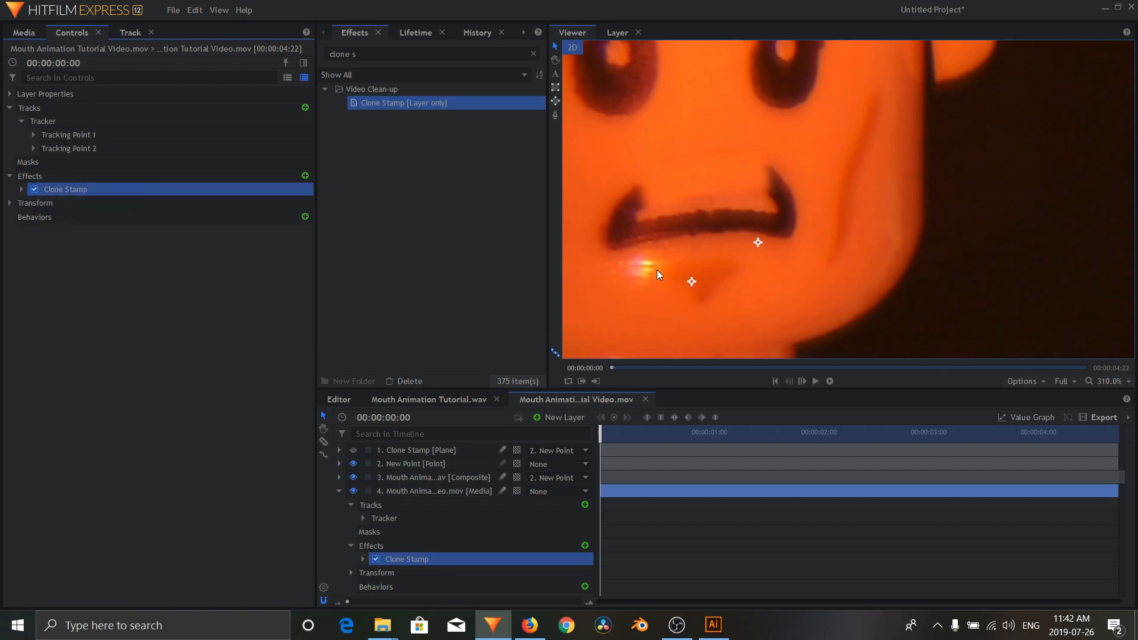
Step: Duplicate the Clone Stamp plane and move the copy onto the chin just below the printed mouth
left_click(441, 454)
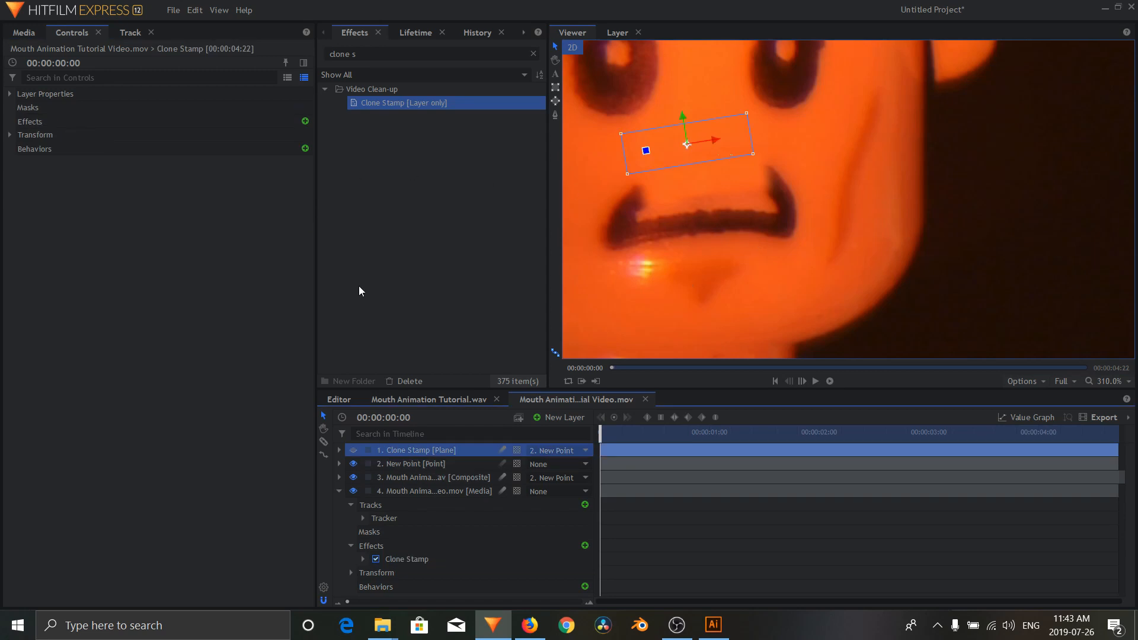
right_click(432, 450)
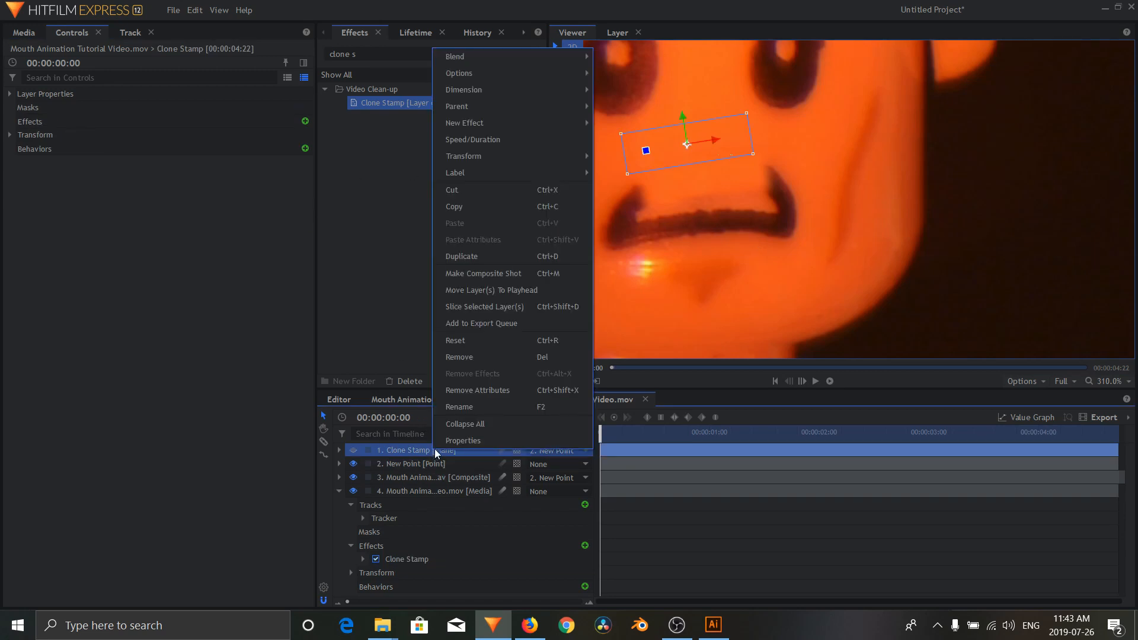
left_click(488, 256)
mouse_move(686, 143)
left_mouse_down()
mouse_move(706, 273)
mouse_move(658, 266)
mouse_move(704, 271)
left_mouse_up()
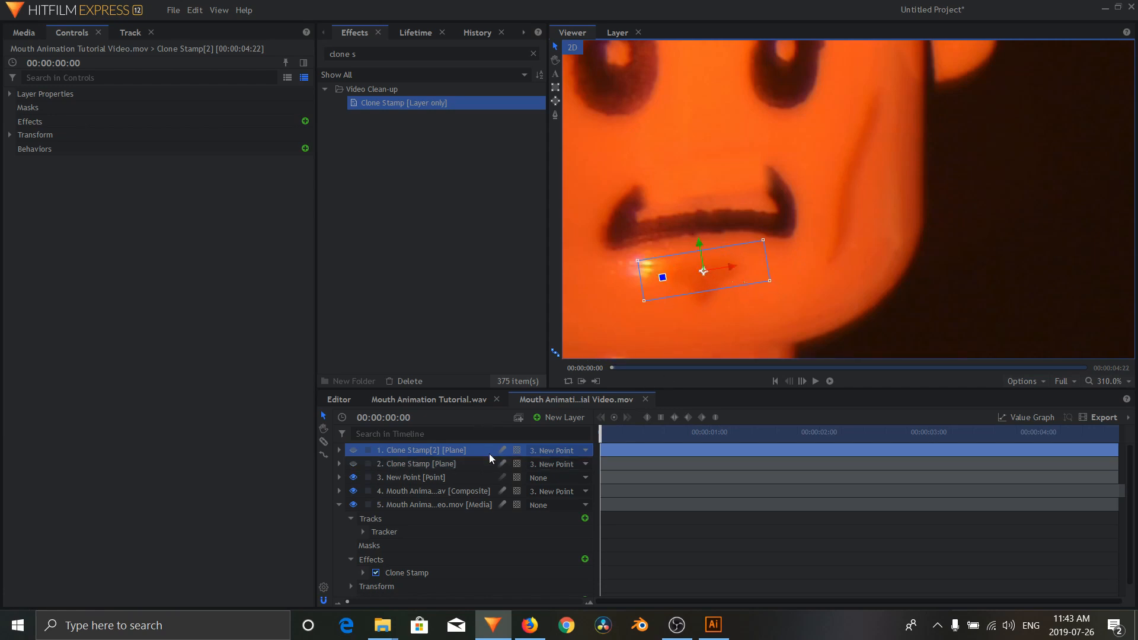
Step: Duplicate the Clone Stamp effect on the video layer and move the copy's target point toward the uncovered part of the mouth
left_click(403, 573)
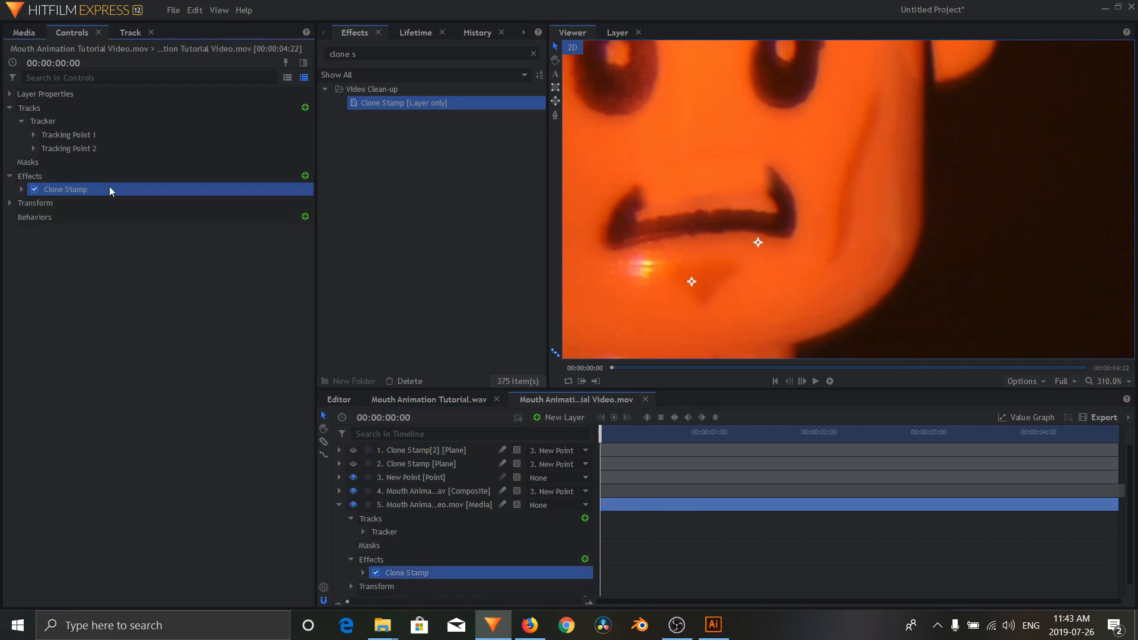
key("ctrl+d")
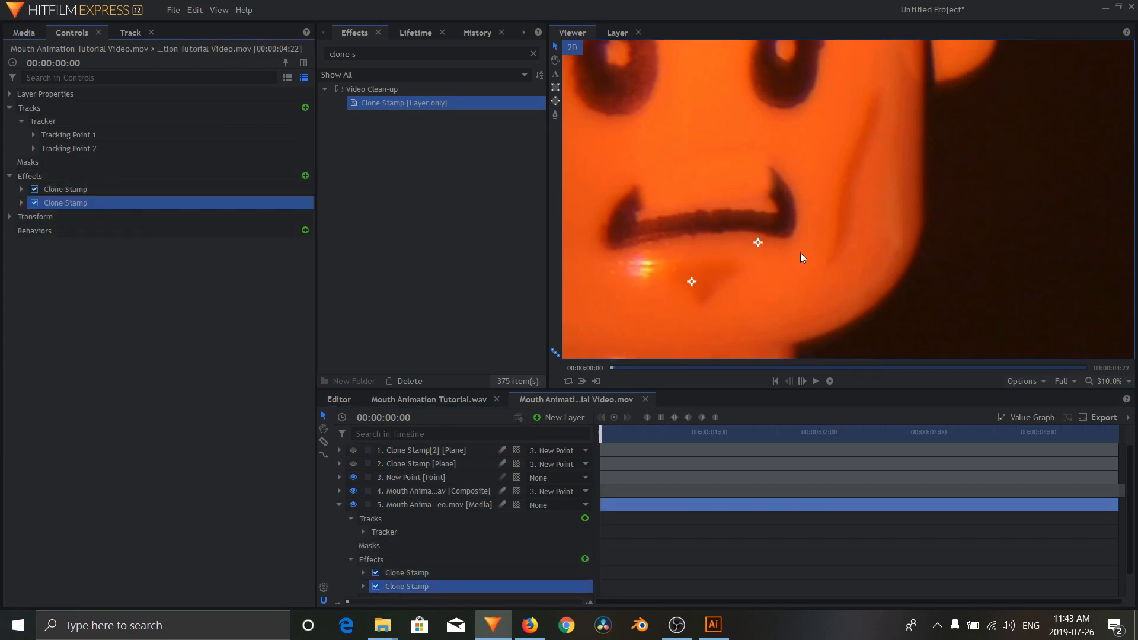
mouse_move(756, 244)
left_mouse_down()
mouse_move(763, 283)
mouse_move(753, 262)
mouse_move(763, 283)
mouse_move(802, 269)
mouse_move(792, 249)
mouse_move(667, 266)
mouse_move(711, 269)
left_mouse_up()
Step: Keep duplicating the Clone Stamp effect until there are nine, placing the patches to cover the rest of the printed mouth
key("ctrl+d")
key("ctrl+d")
key("ctrl+d")
key("ctrl+d")
key("ctrl+d")
key("ctrl+z")
left_click(166, 257)
key("ctrl+d")
key("ctrl+d")
key("ctrl+d")
left_click(759, 273)
scroll(759, 273, "down", 7)
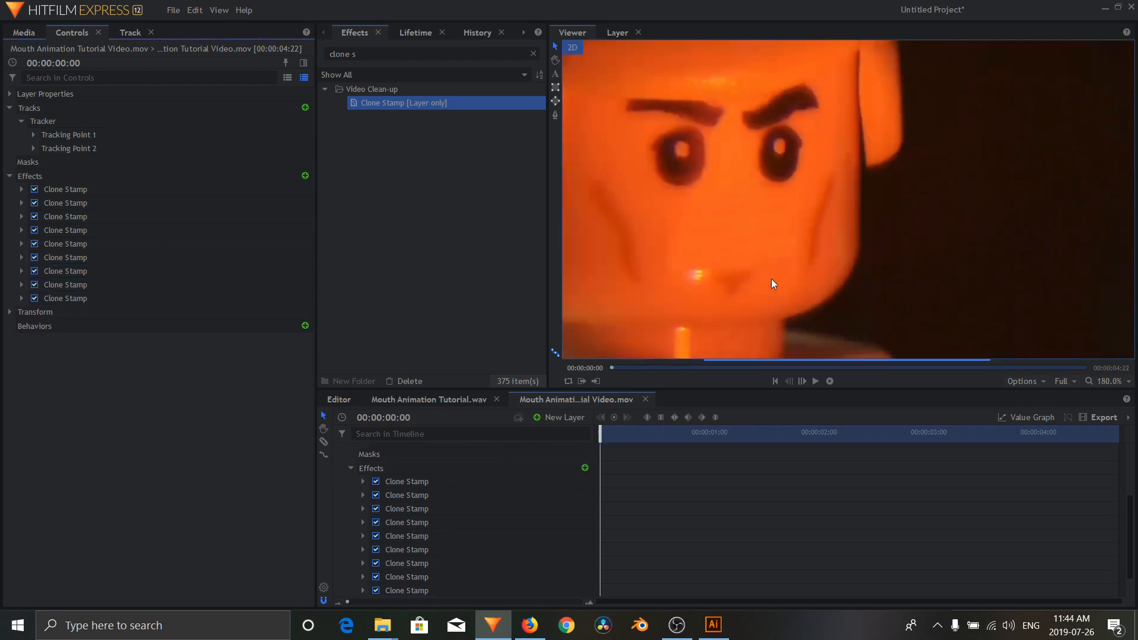
Step: Increase the Mask Blur of the last three Clone Stamp effects, with 15 on the final two, and collapse their settings
scroll(748, 228, "up", 4)
left_click(21, 285)
left_click_drag(302, 313, 310, 313)
left_click(22, 367)
left_click_drag(302, 394, 310, 395)
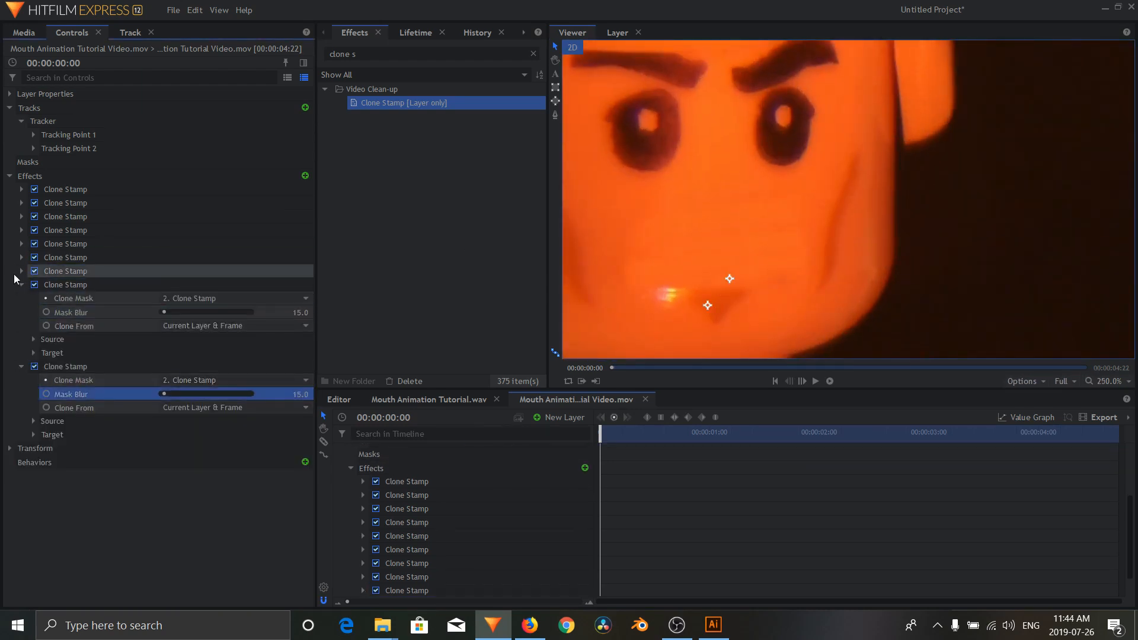
left_click(21, 271)
left_click_drag(302, 299, 310, 299)
left_click(22, 272)
left_click(21, 285)
scroll(772, 223, "down", 7)
scroll(774, 279, "down", 4)
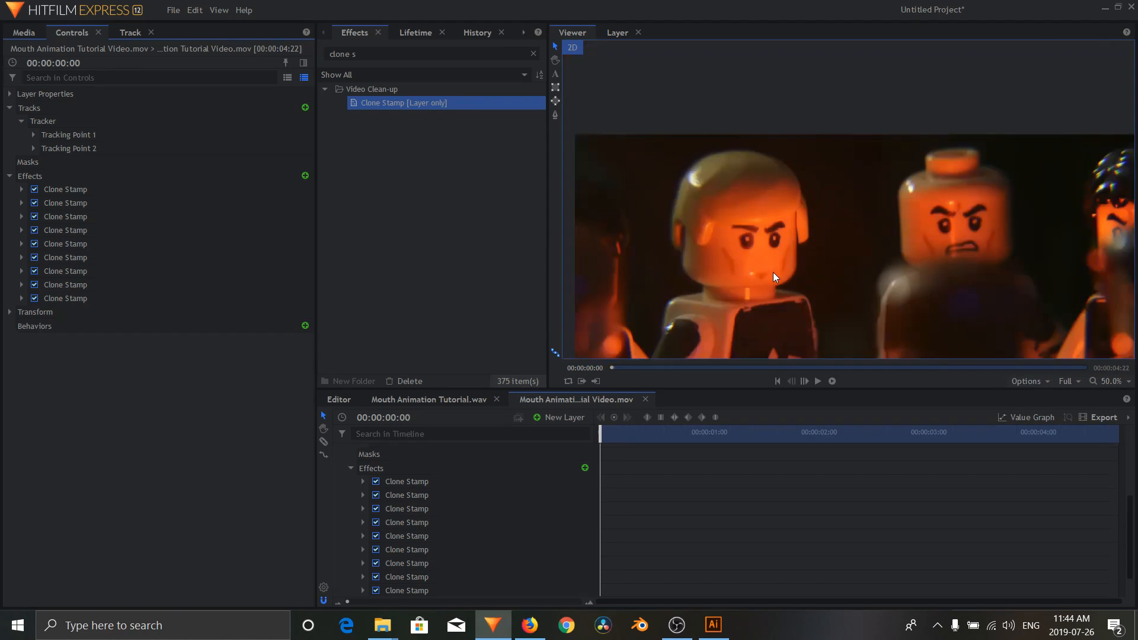
Step: Set the Mask Blur of the eighth and ninth Clone Stamp effects to 15 and collapse both effects
scroll(773, 272, "up", 3)
scroll(772, 267, "up", 2)
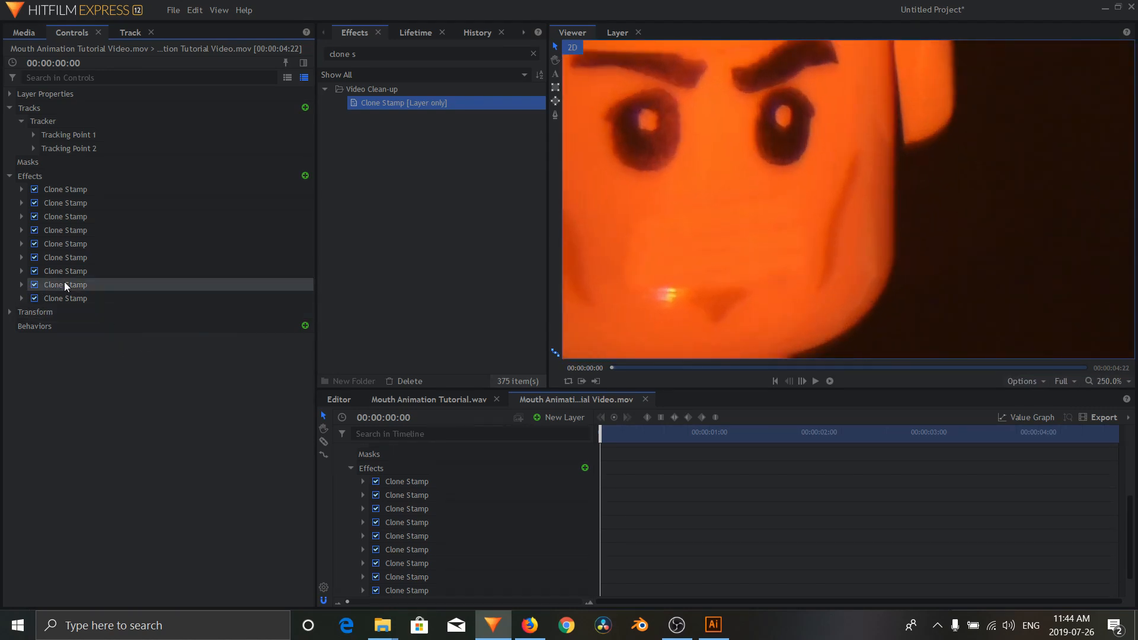
left_click(22, 285)
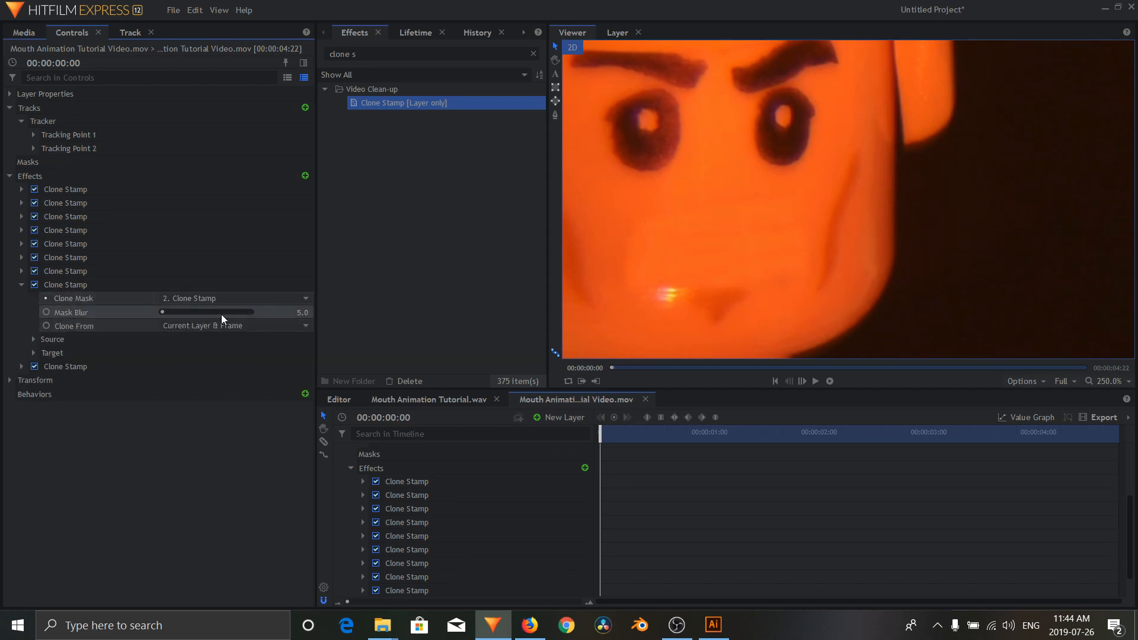
left_click(302, 313)
type("10")
key("Return")
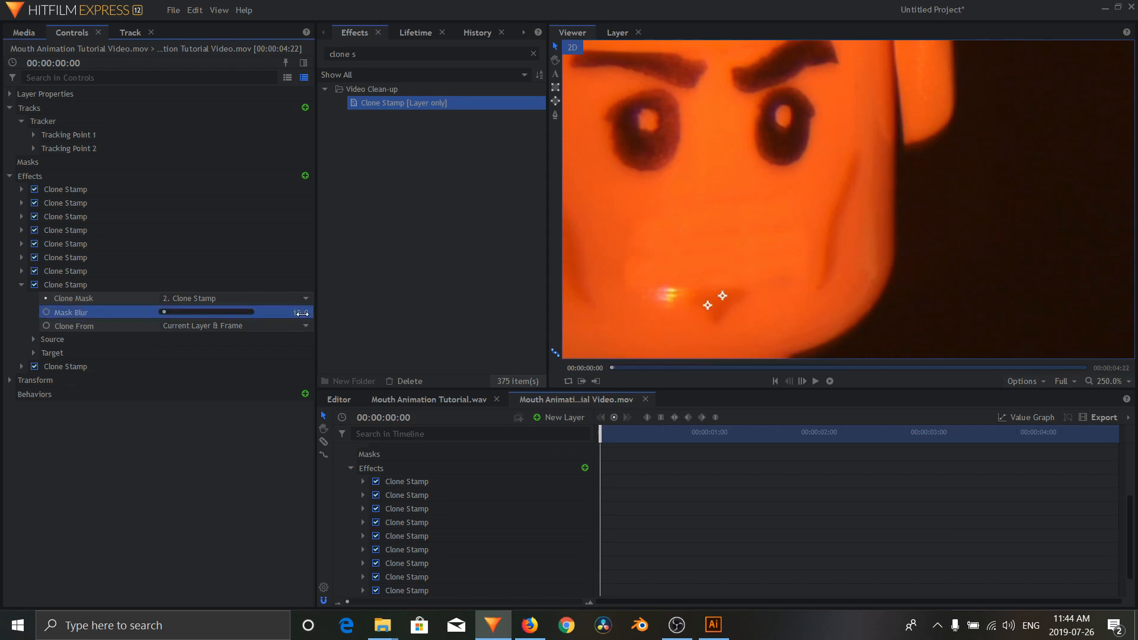
left_click(18, 367)
left_click(293, 396)
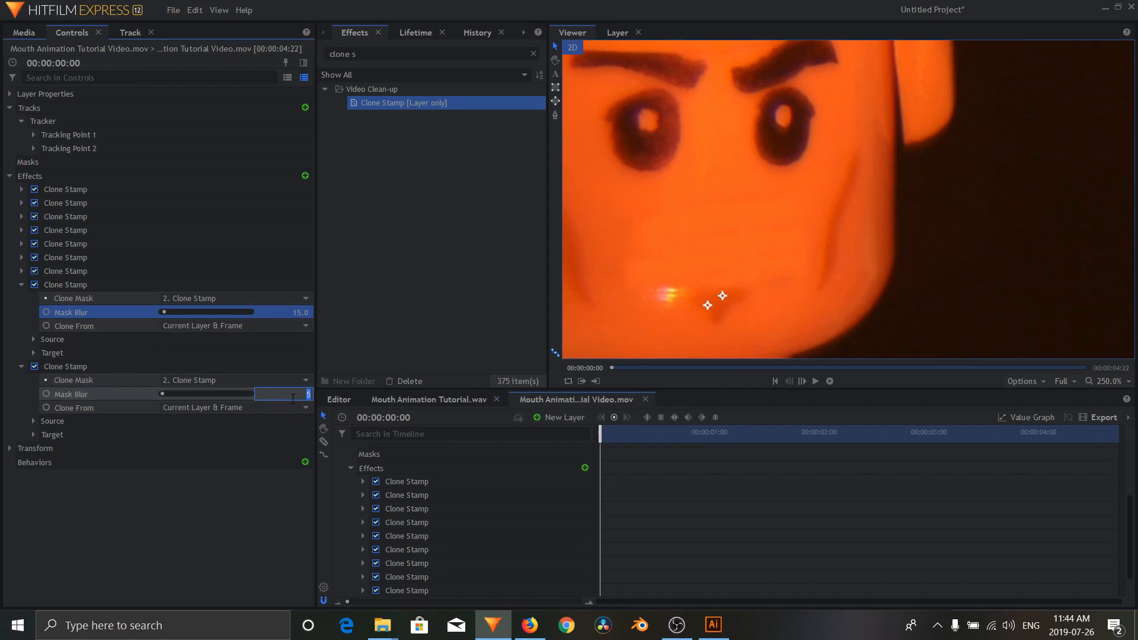
key("Return")
left_click(22, 286)
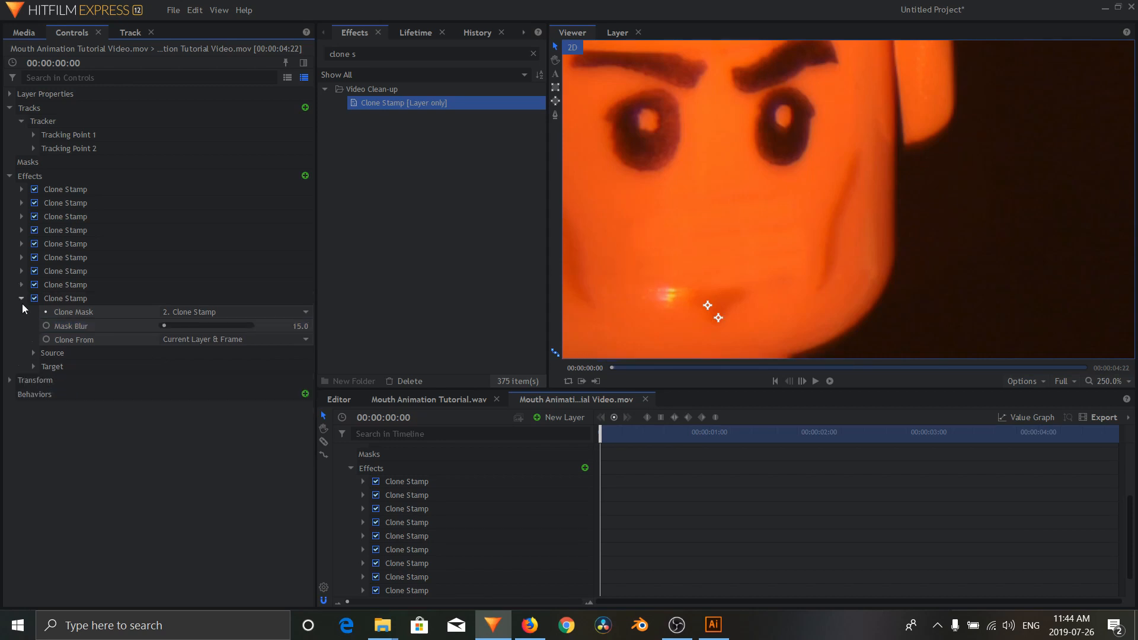
left_click(22, 299)
left_click(41, 416)
Step: Inspect the cleaned-up face, fit the whole frame in the viewer, and play the composite through before returning to the start
scroll(673, 305, "up", 1)
scroll(672, 300, "down", 10)
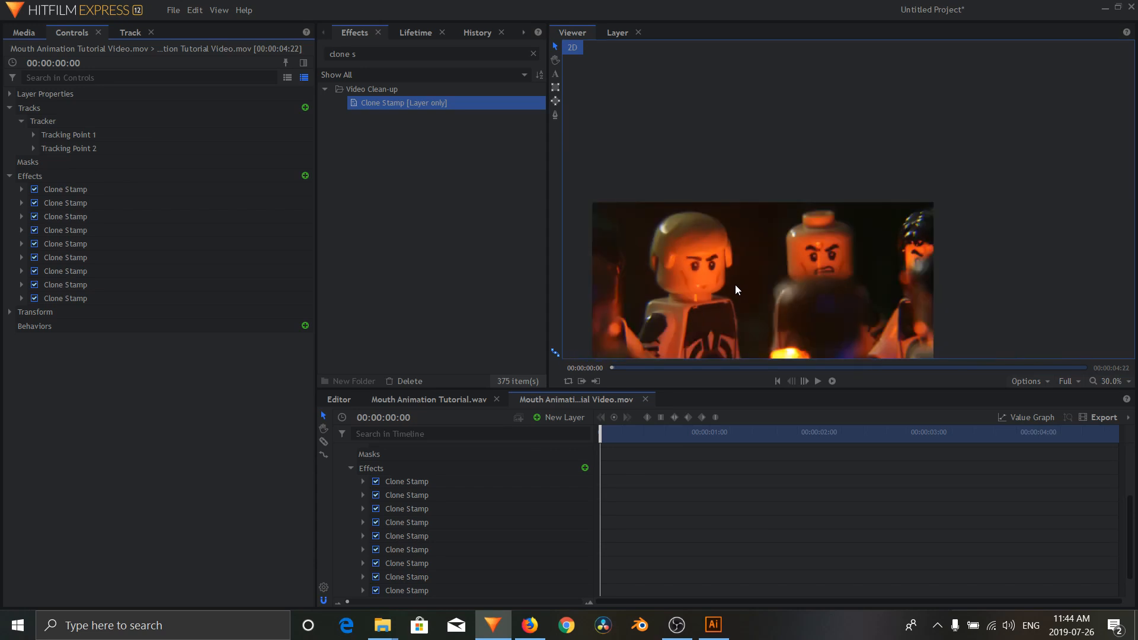
scroll(735, 284, "up", 2)
scroll(735, 284, "up", 3)
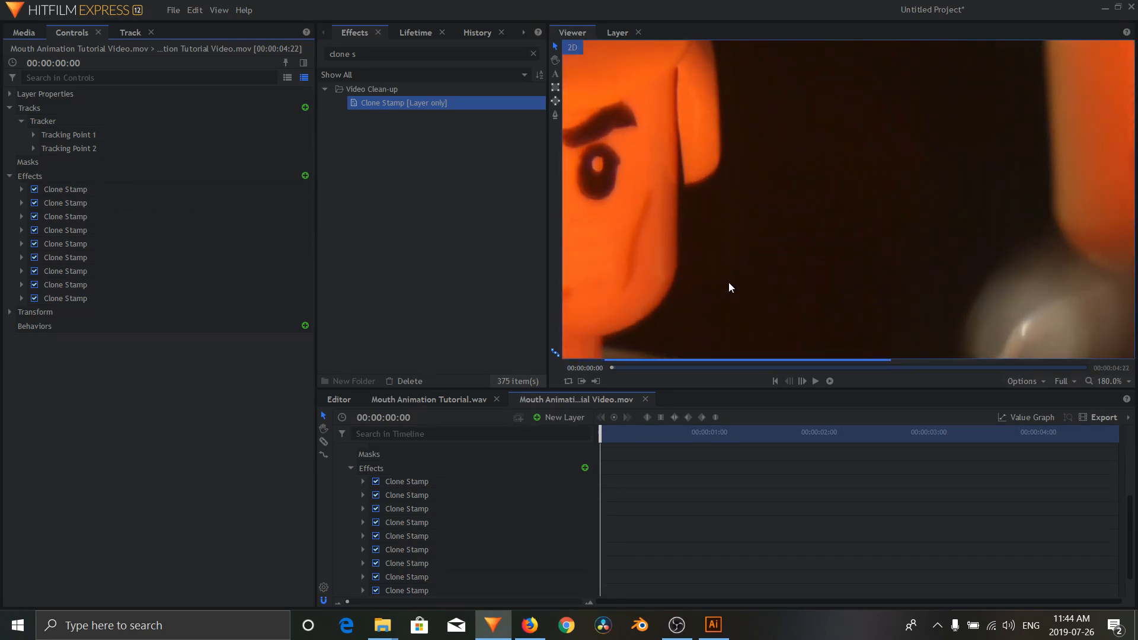
scroll(785, 214, "down", 3)
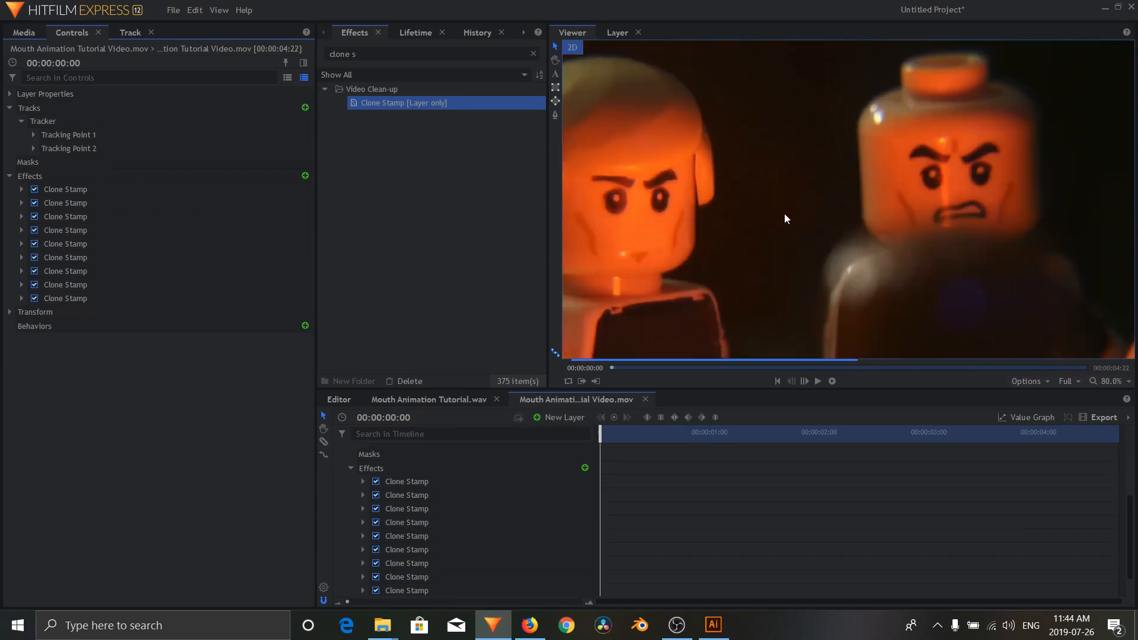
left_click(1112, 381)
left_click(1104, 530)
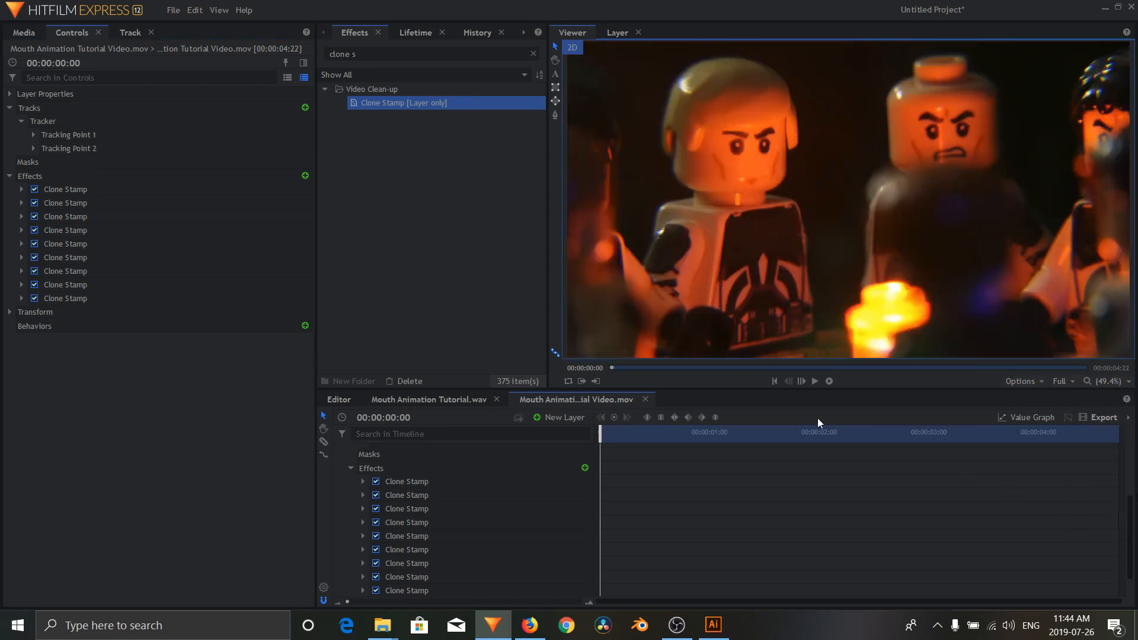
left_click(804, 384)
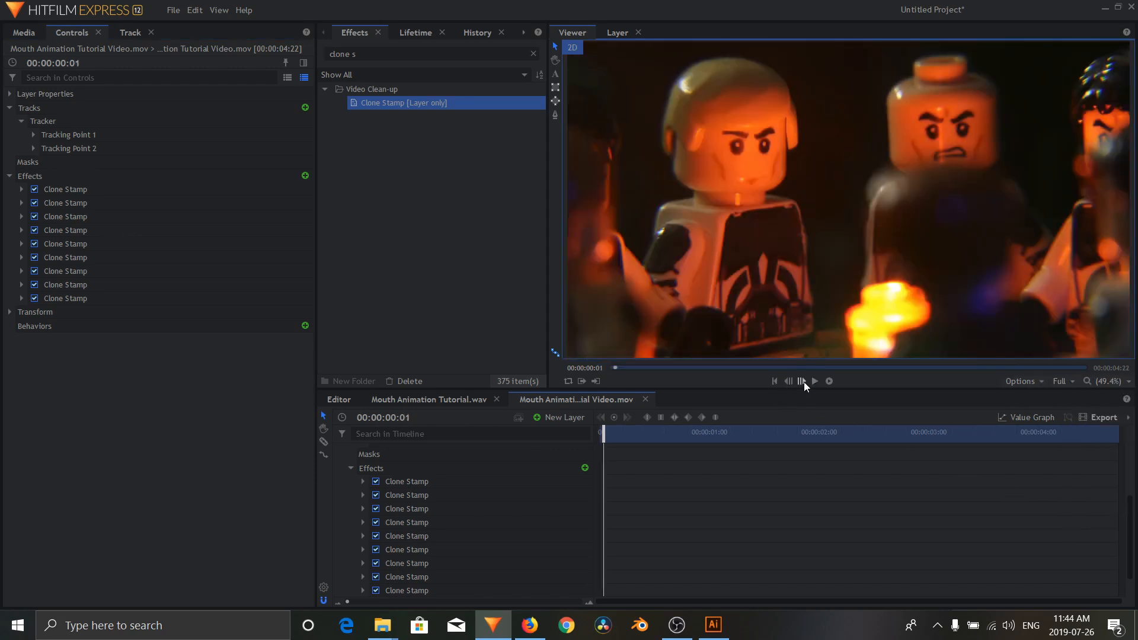
left_click(816, 381)
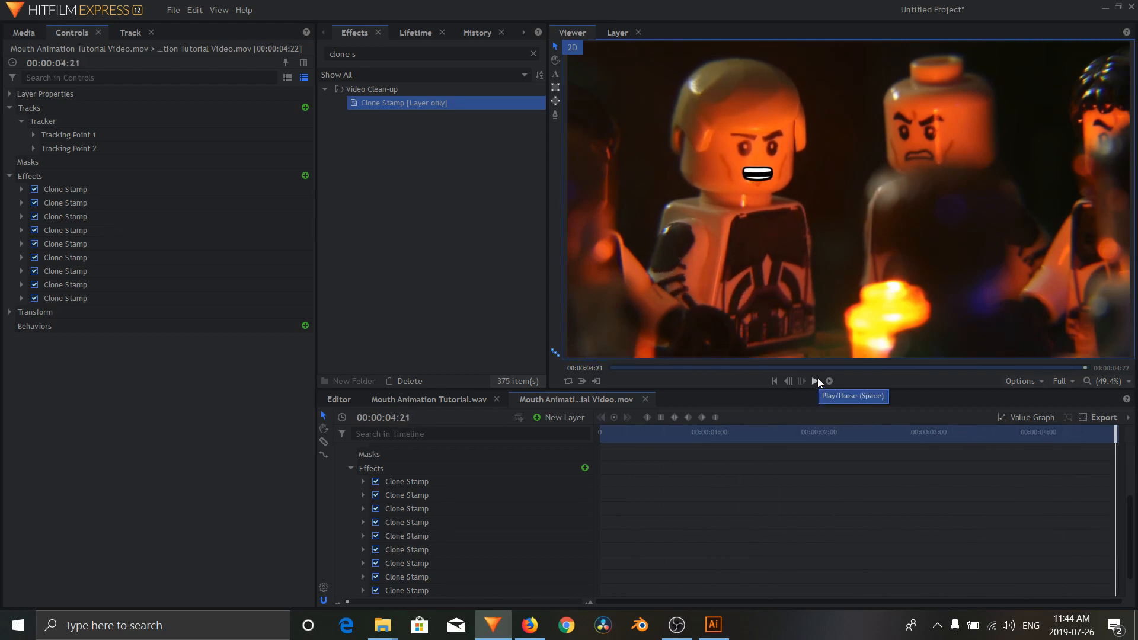
left_click(774, 377)
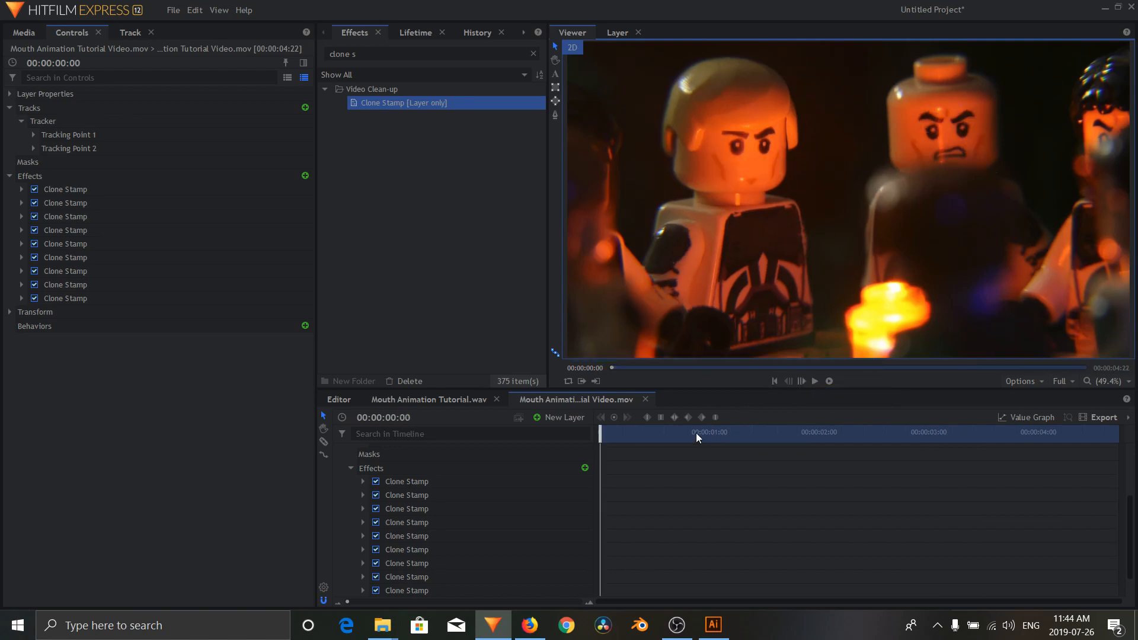
Step: Go to 00:00:01:19, add Brightness & Contrast to the mouth animation composite layer, and darken the white teeth to a light grey
left_click_drag(696, 433, 779, 440)
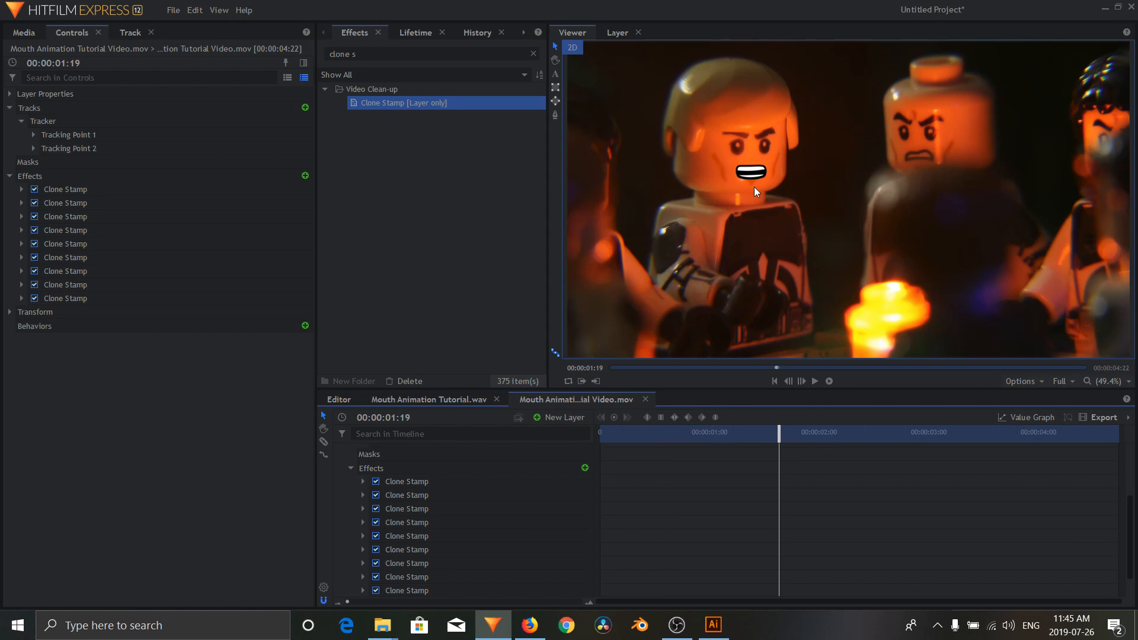
scroll(754, 187, "up", 5)
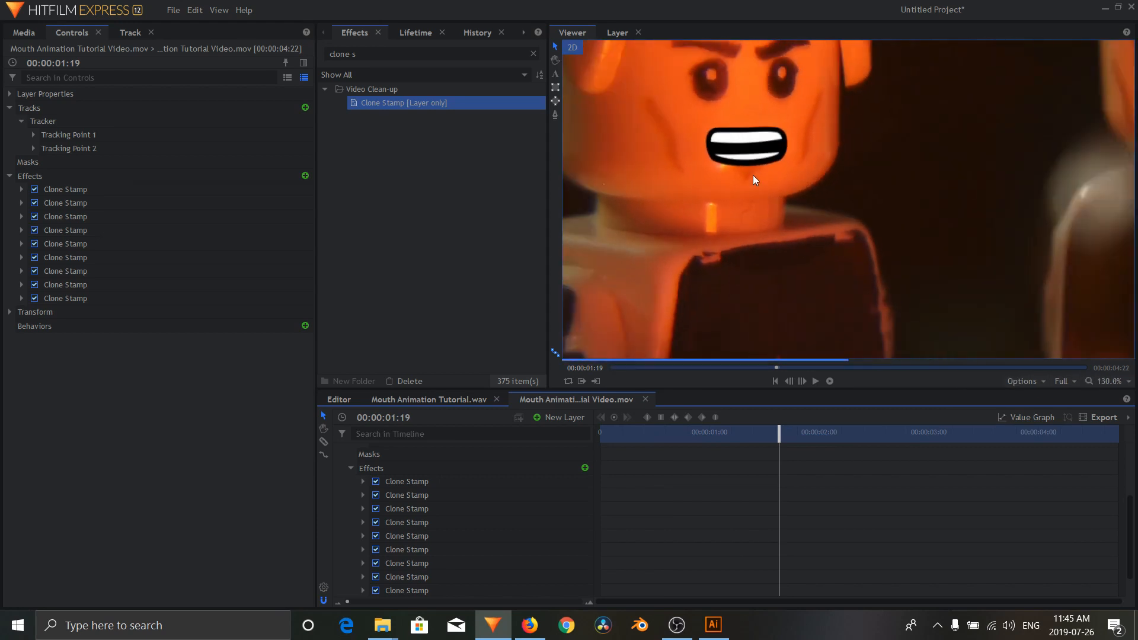
scroll(753, 176, "down", 4)
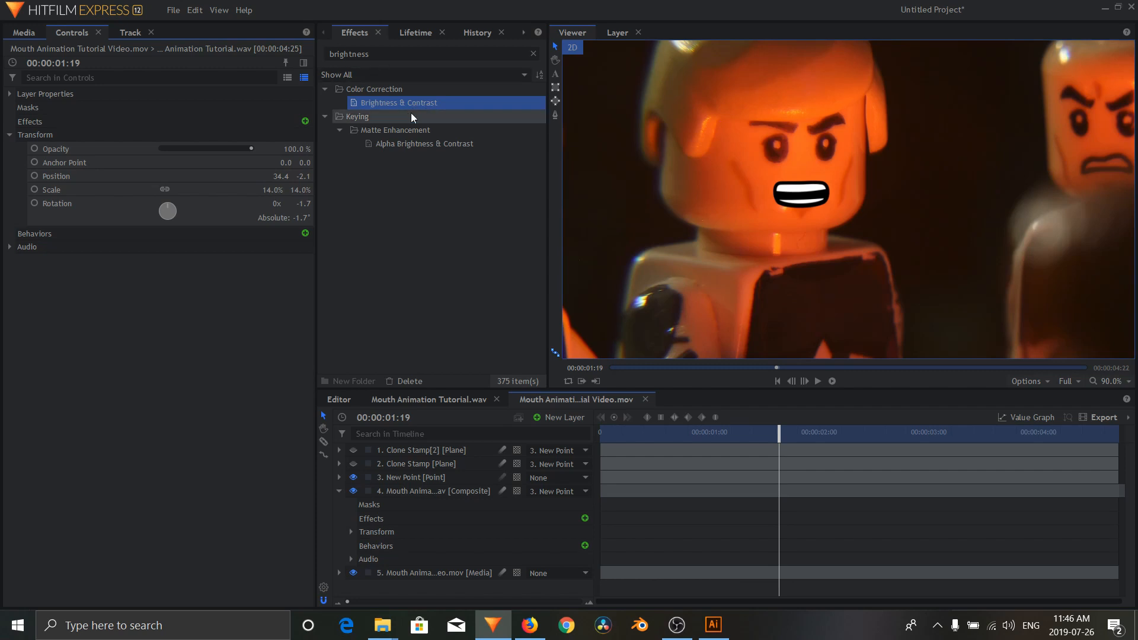
left_click_drag(407, 110, 172, 162)
left_click(22, 135)
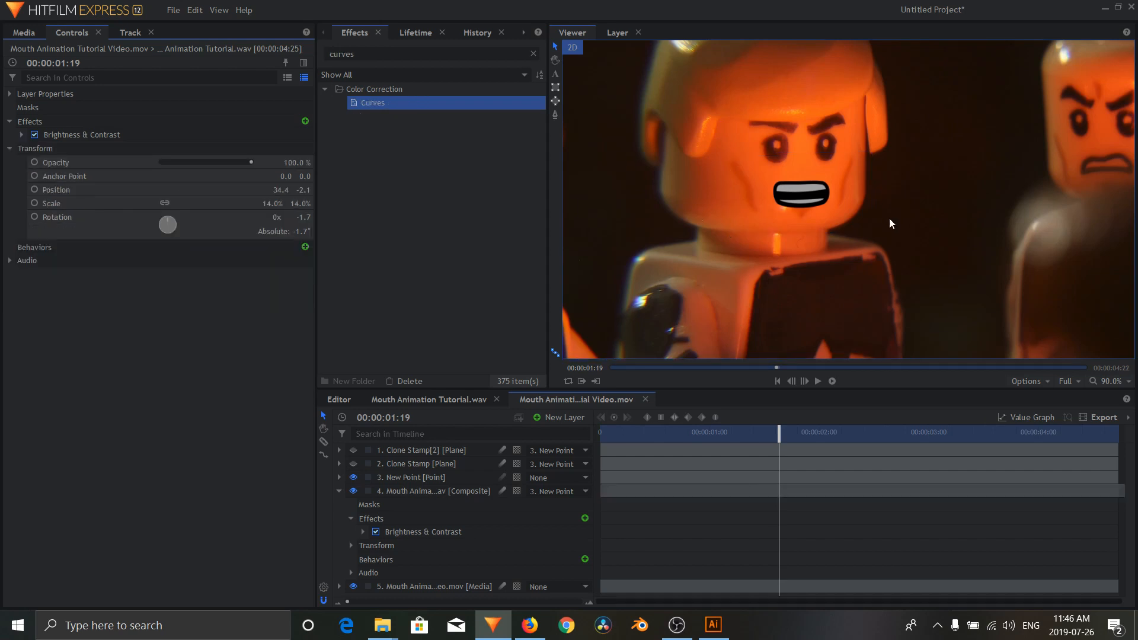
Step: Add a Curves effect to the mouth animation layer and bend its Blue channel curve downward to warm the teeth
left_click_drag(446, 108, 109, 133)
left_click(21, 147)
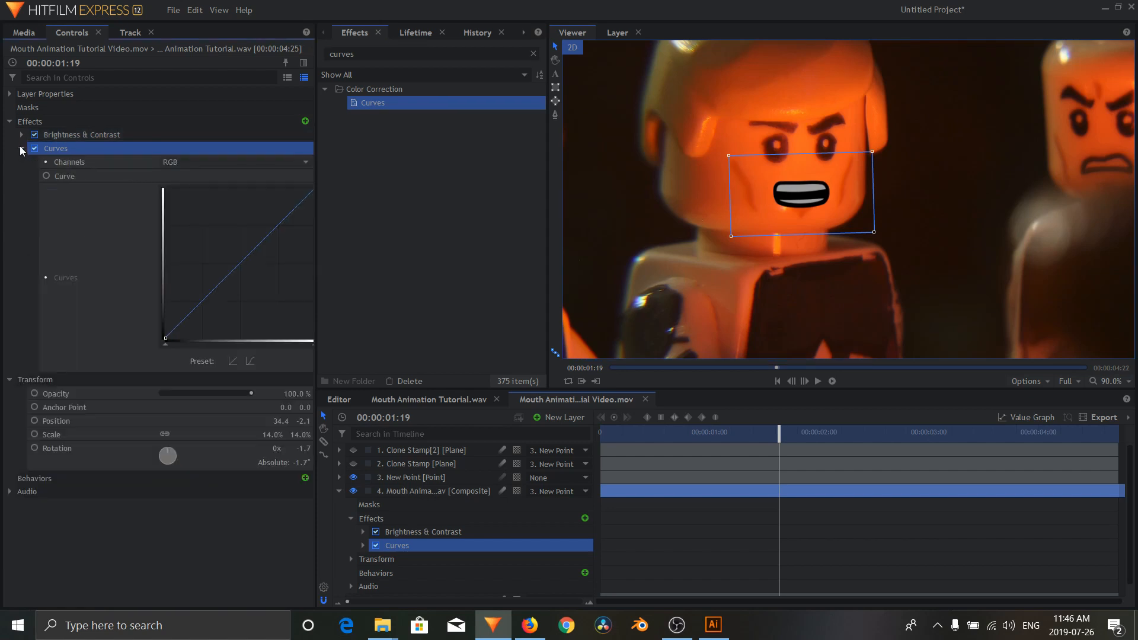
left_click(194, 164)
left_click(196, 190)
left_click_drag(261, 255, 272, 265)
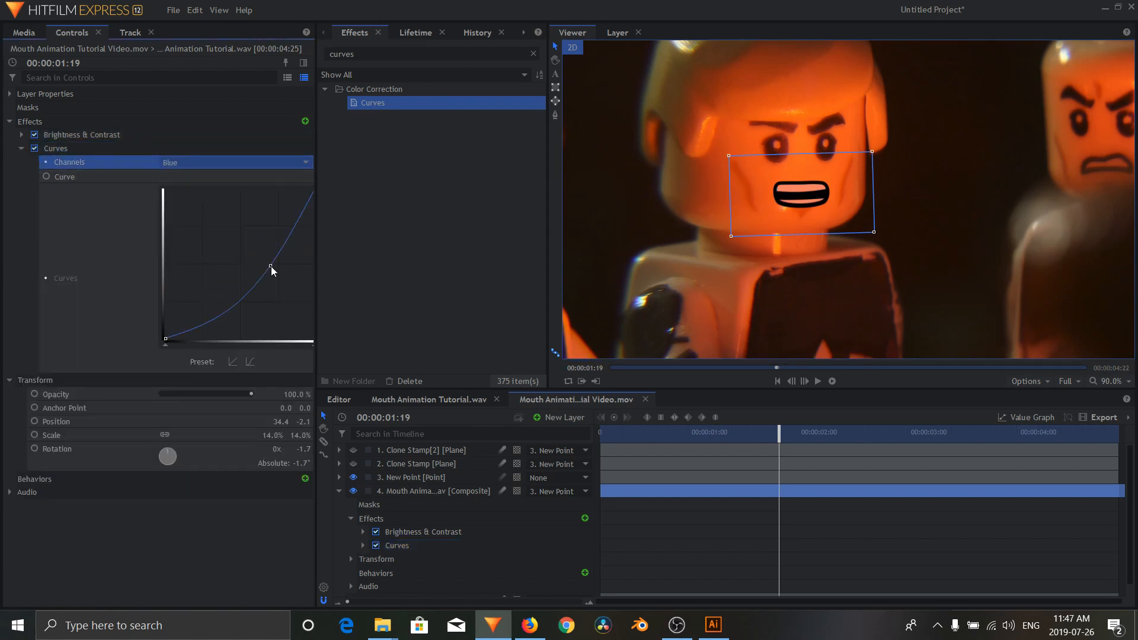
left_click(222, 516)
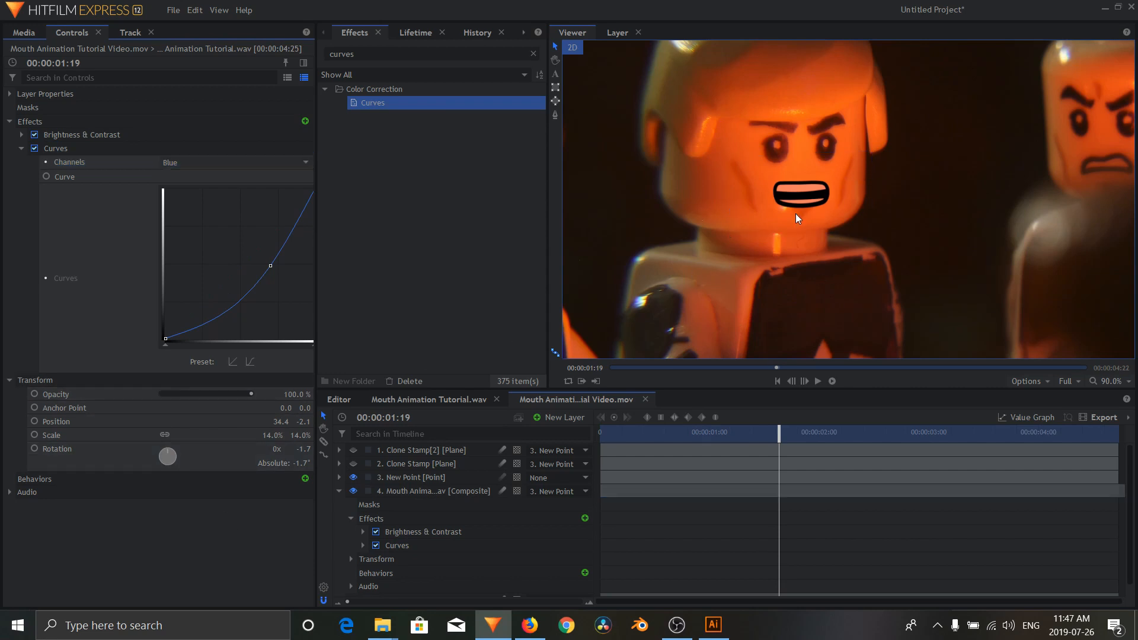
Step: Add a Lens Blur effect between Brightness & Contrast and Curves on the mouth layer and reduce its blur to soften the edges slightly
scroll(795, 213, "up", 5)
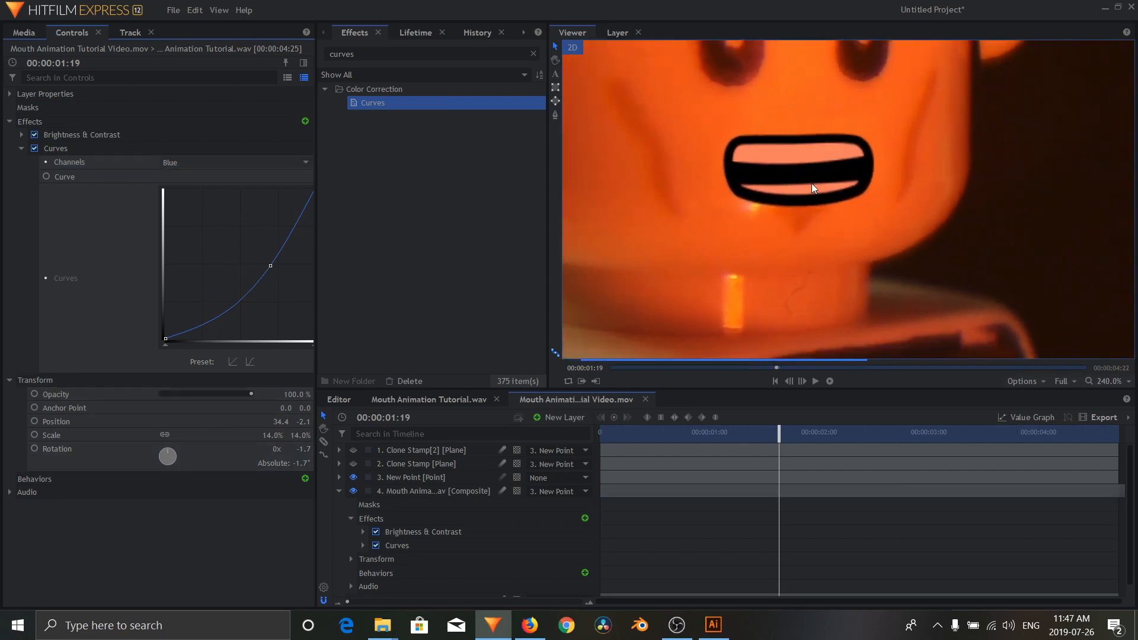
scroll(812, 184, "down", 2)
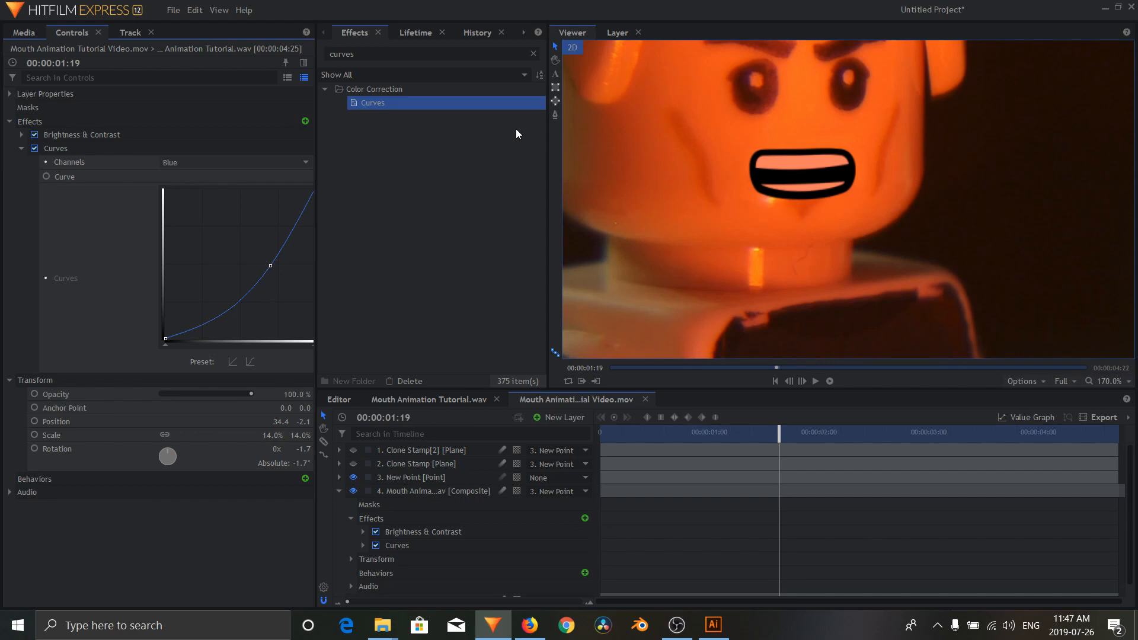
double_click(344, 50)
type("lens")
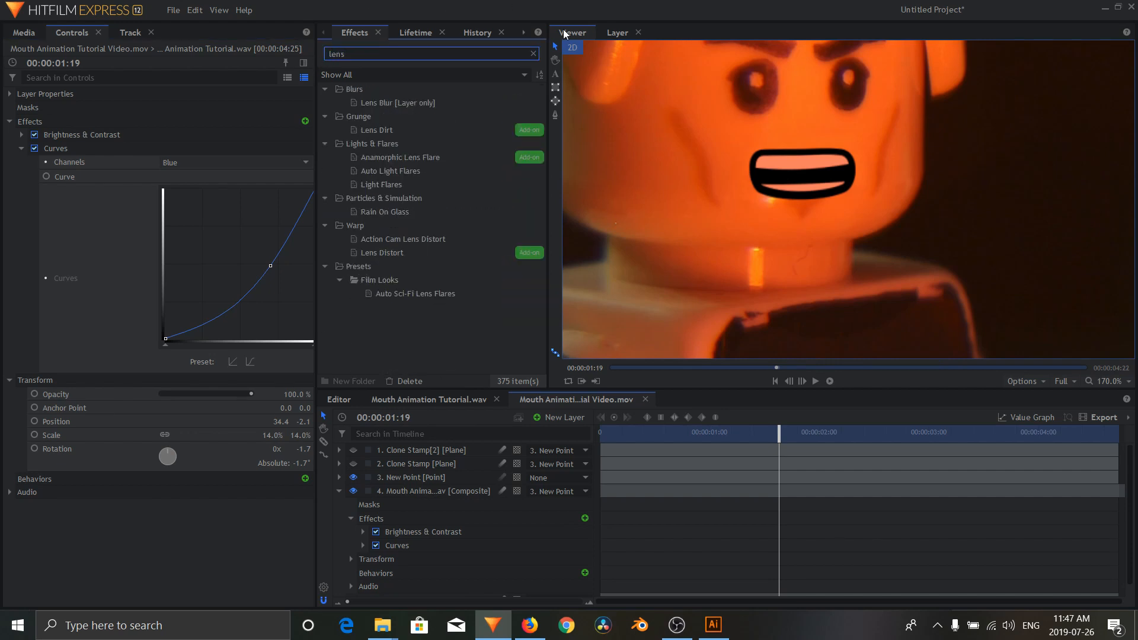
left_click_drag(403, 101, 199, 144)
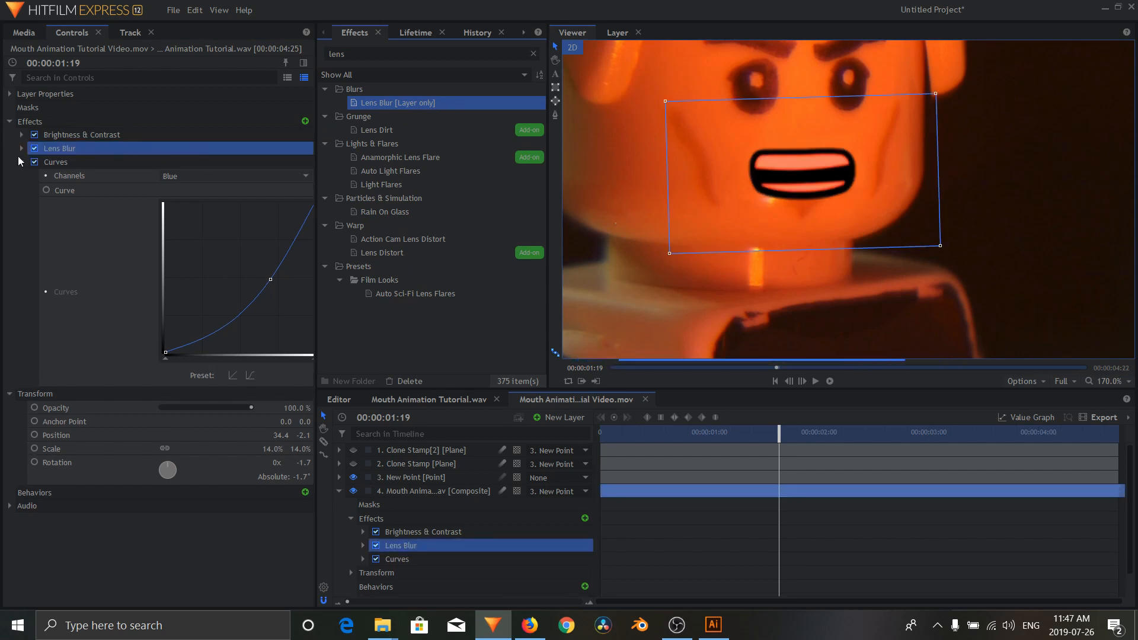
left_click(20, 163)
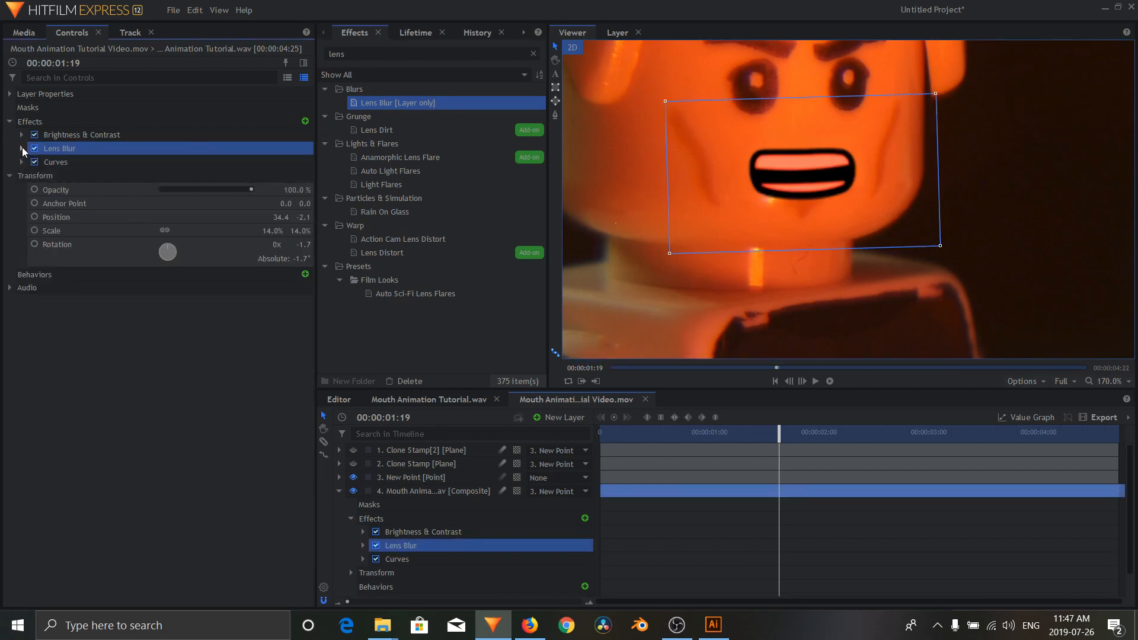
left_click(21, 148)
left_click(175, 189)
mouse_move(172, 188)
left_mouse_down()
mouse_move(142, 191)
mouse_move(152, 191)
left_mouse_up()
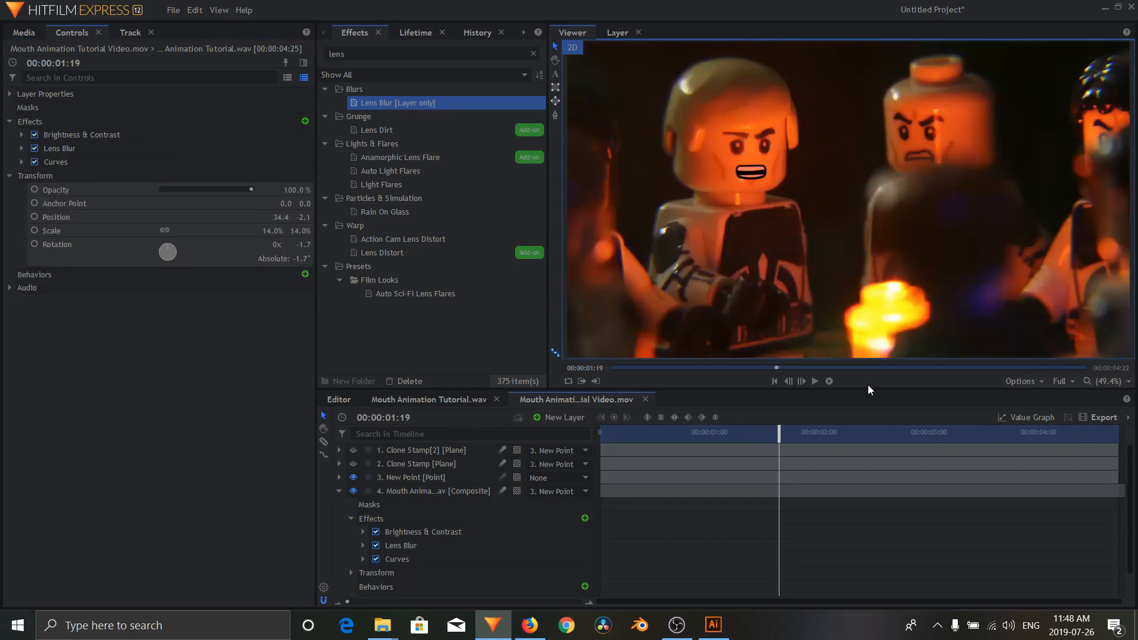
Step: Collapse the mouth animation layer and play the composite from the start to check the blended mouth
left_click(339, 491)
left_click(774, 382)
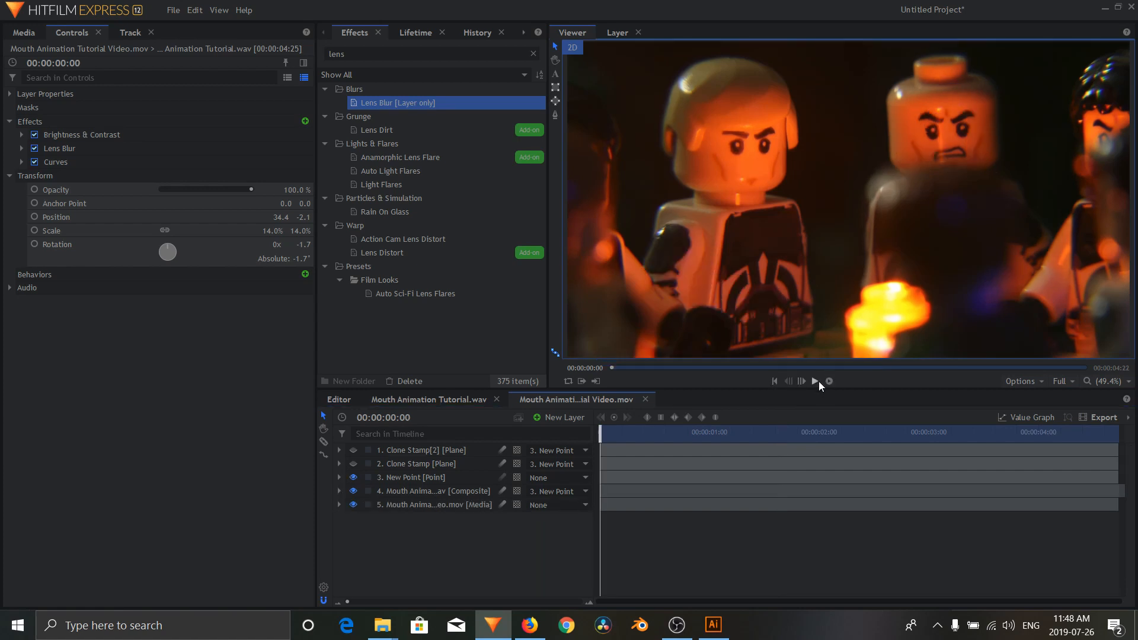
left_click(817, 382)
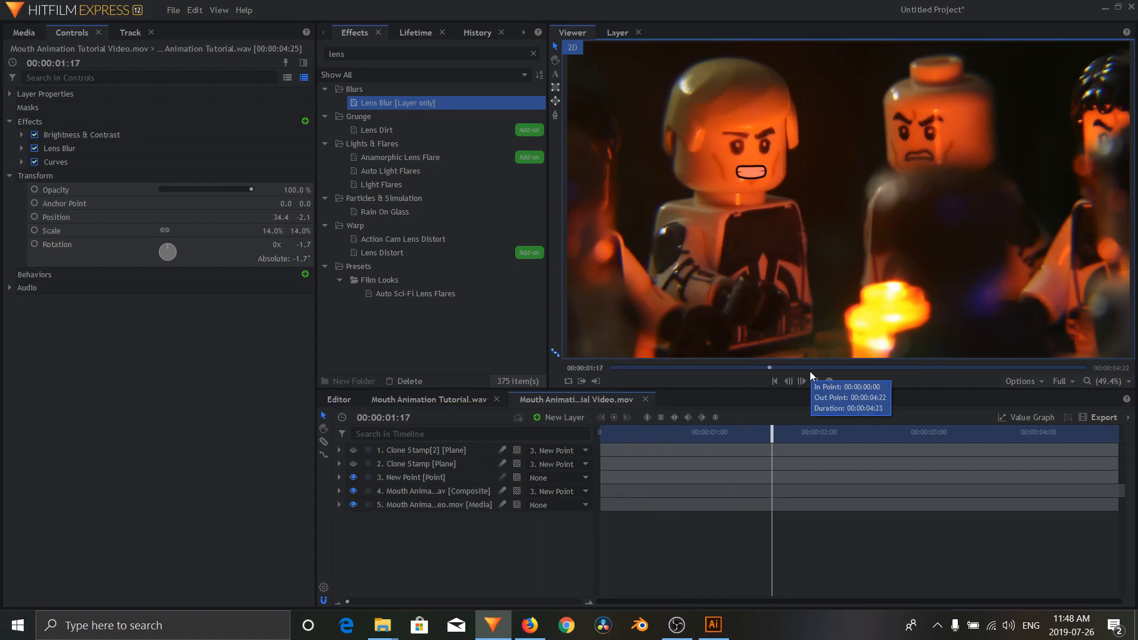